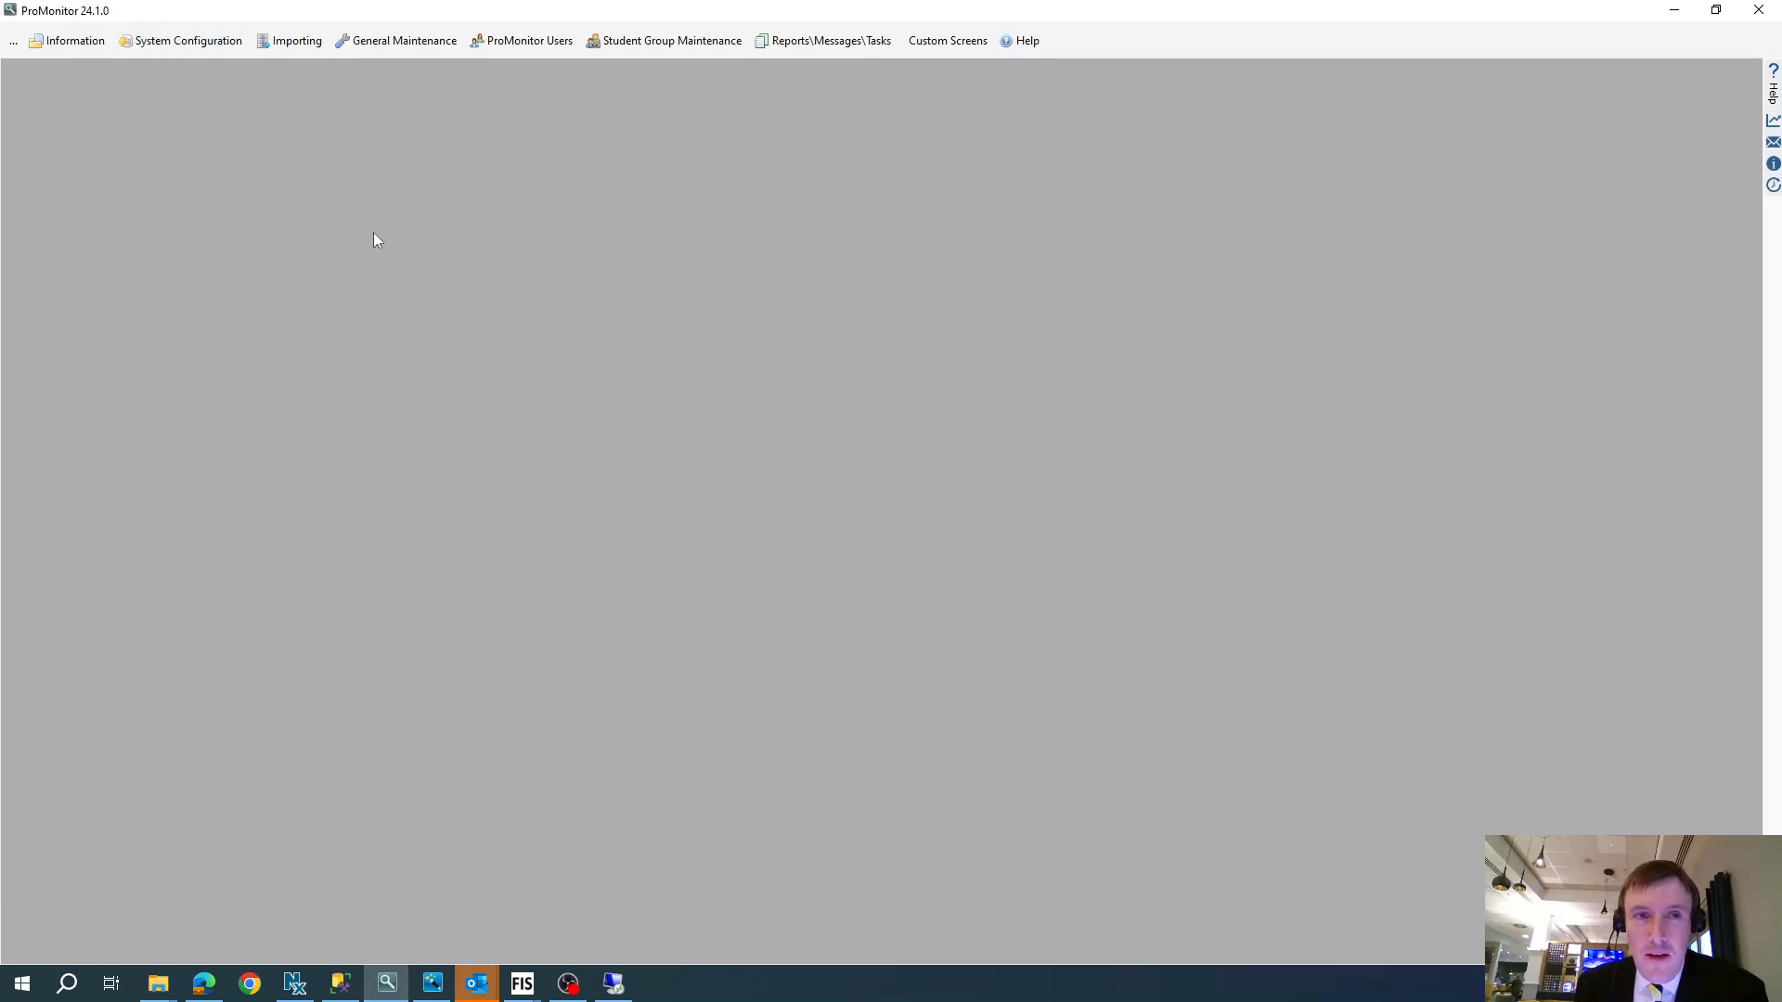
# - Open the list of student group types and view the details of CCC QCF L3 Extended Dip (180 credit)
pyautogui.click(683, 42)
pyautogui.click(672, 62)
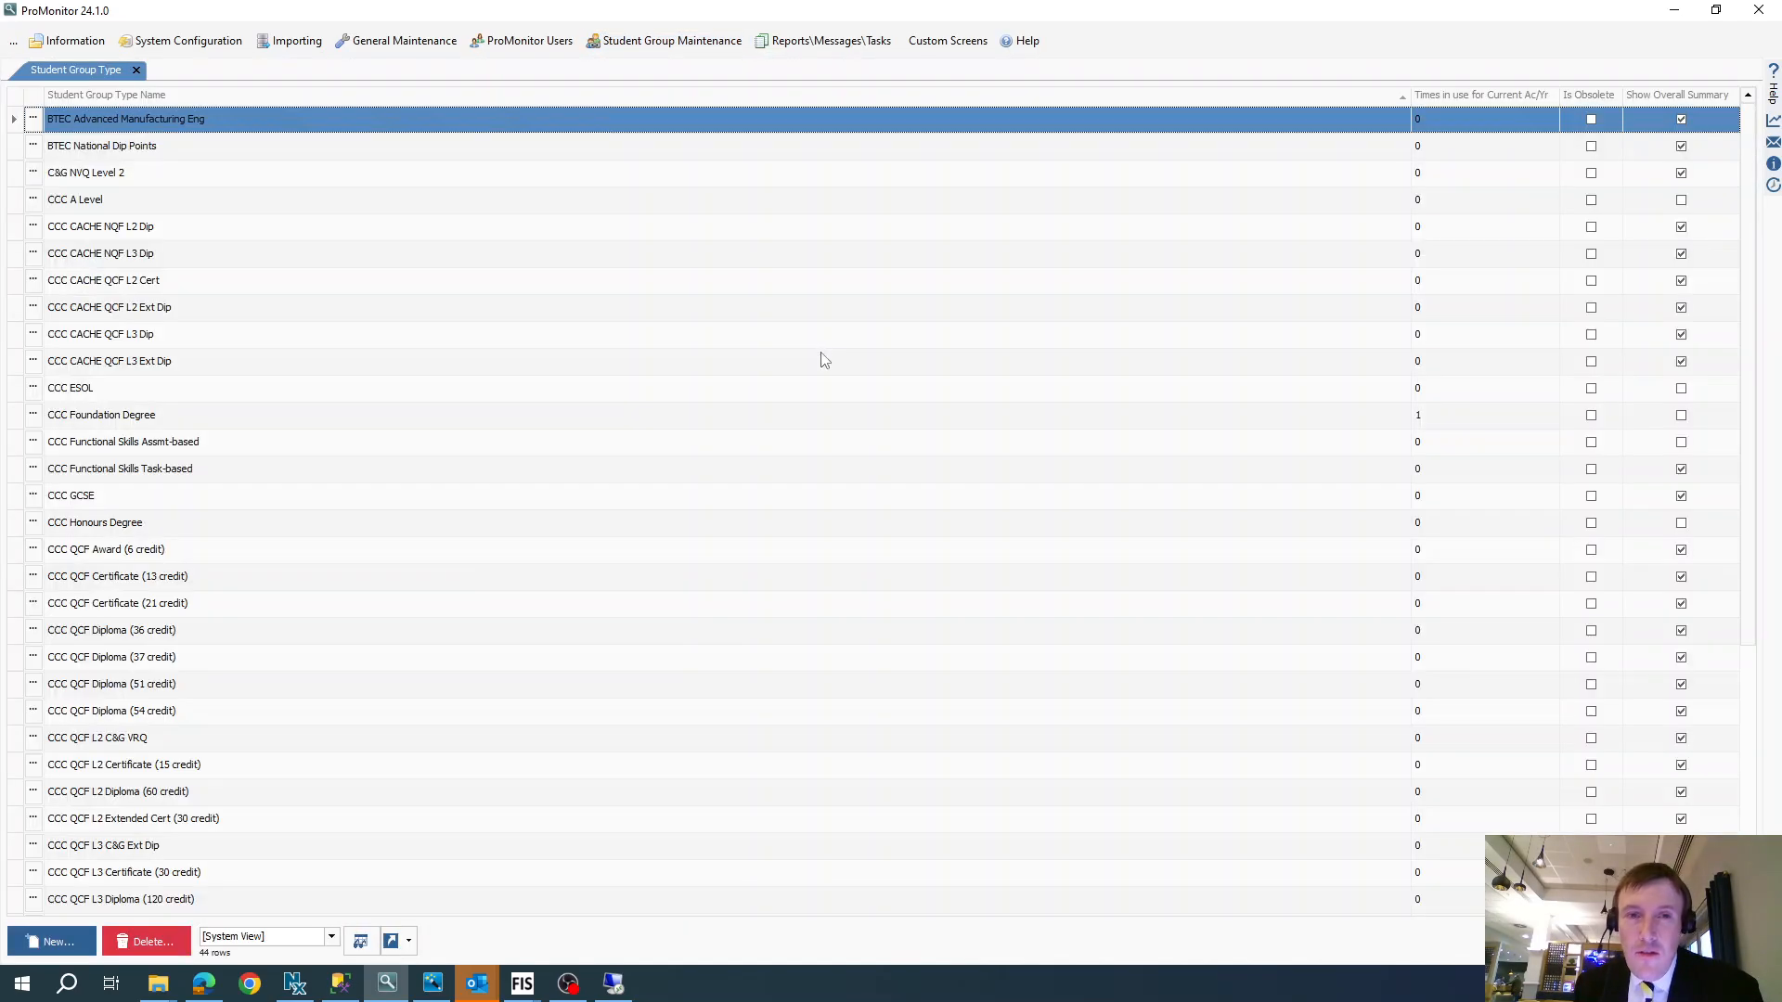
pyautogui.scroll(-5, 493, 362)
pyautogui.scroll(5, 493, 362)
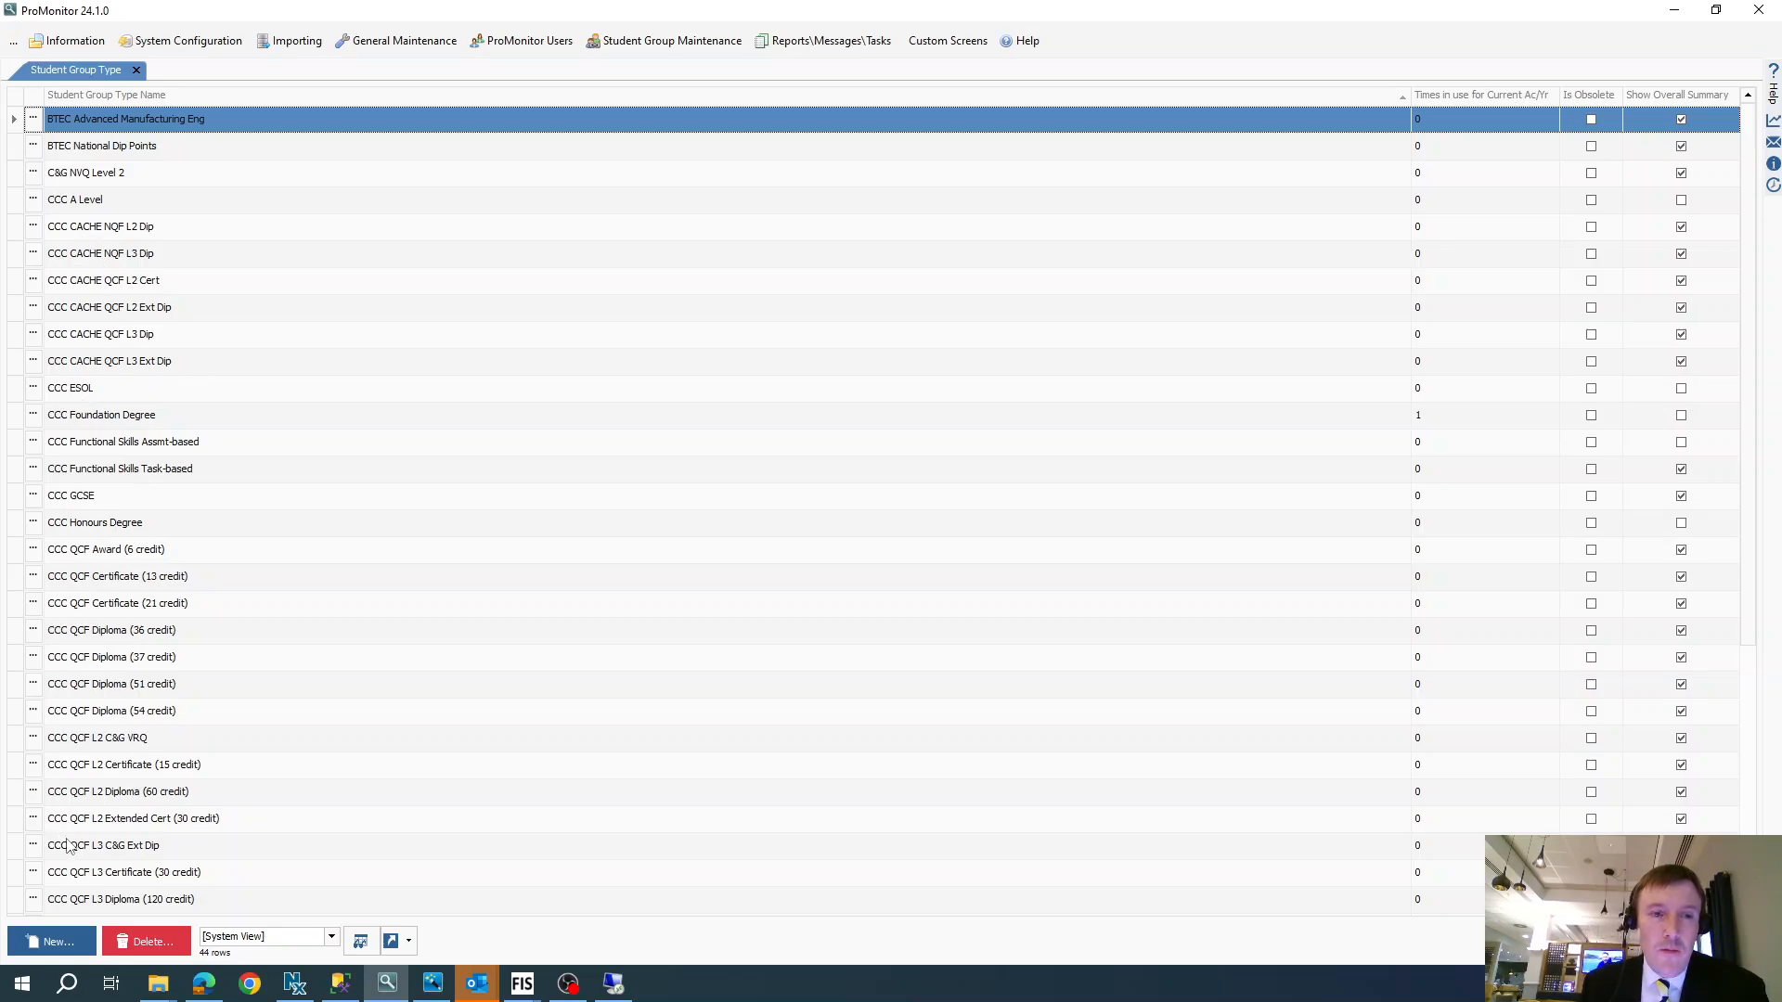
pyautogui.moveTo(161, 977)
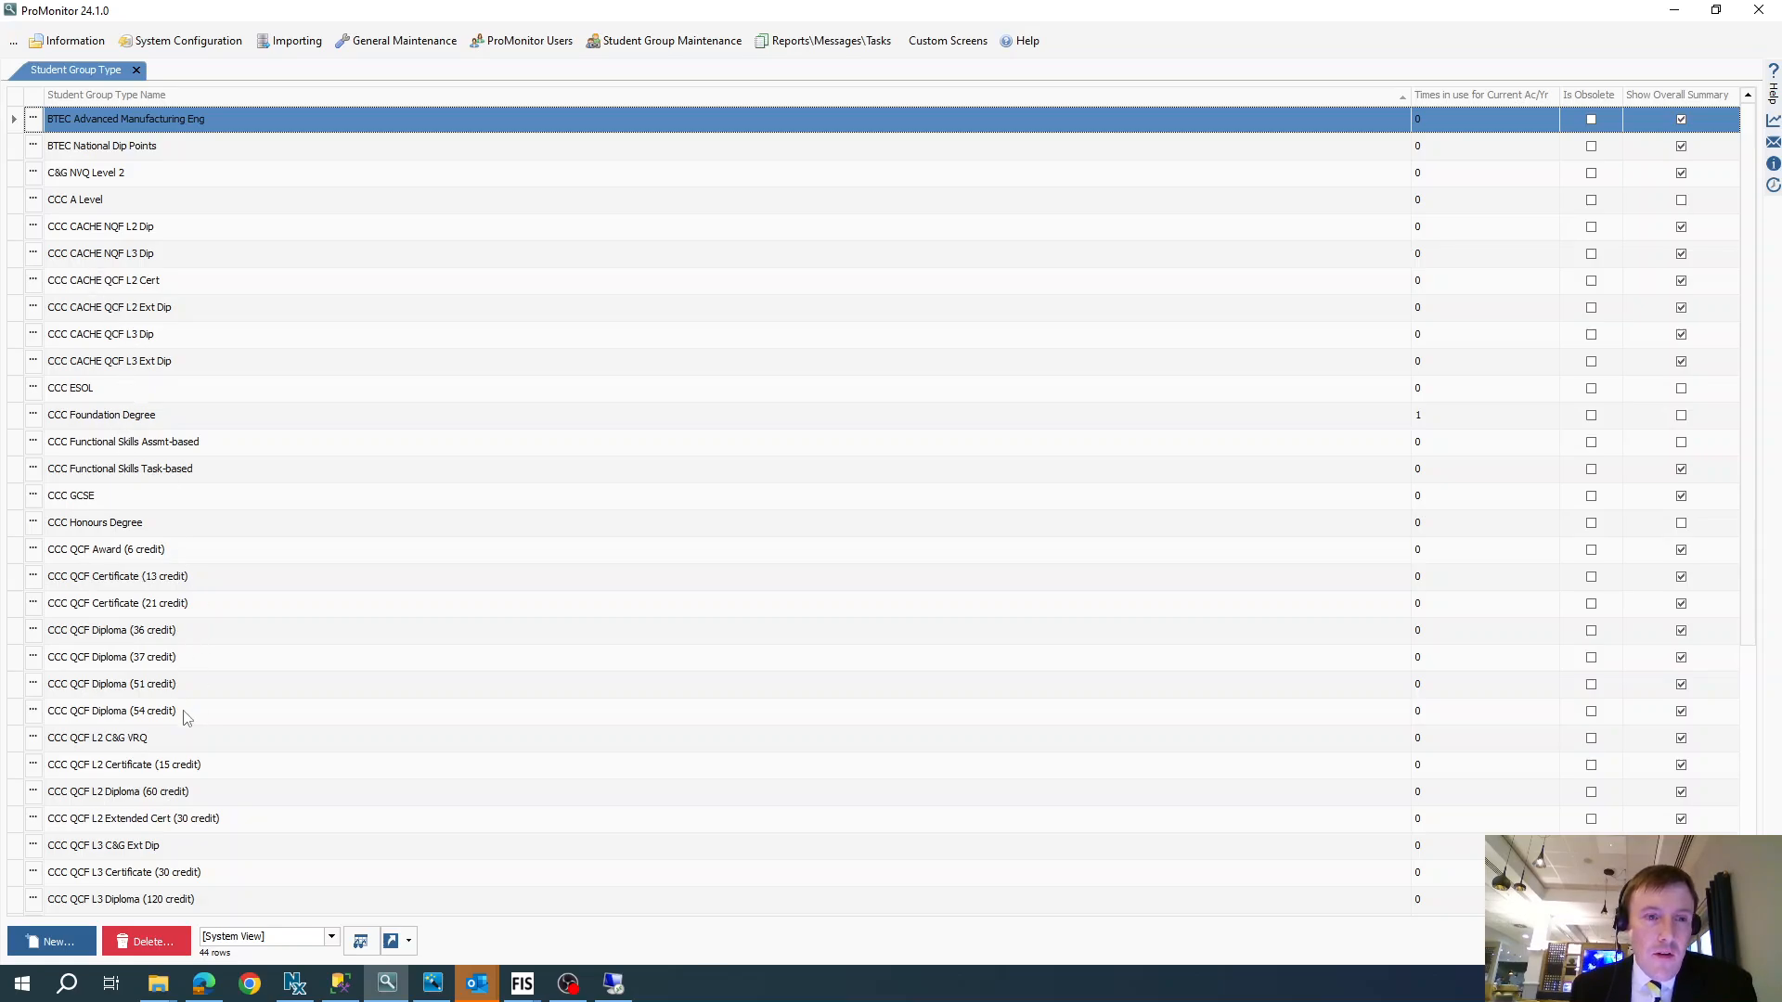
pyautogui.click(147, 822)
pyautogui.scroll(-3, 209, 856)
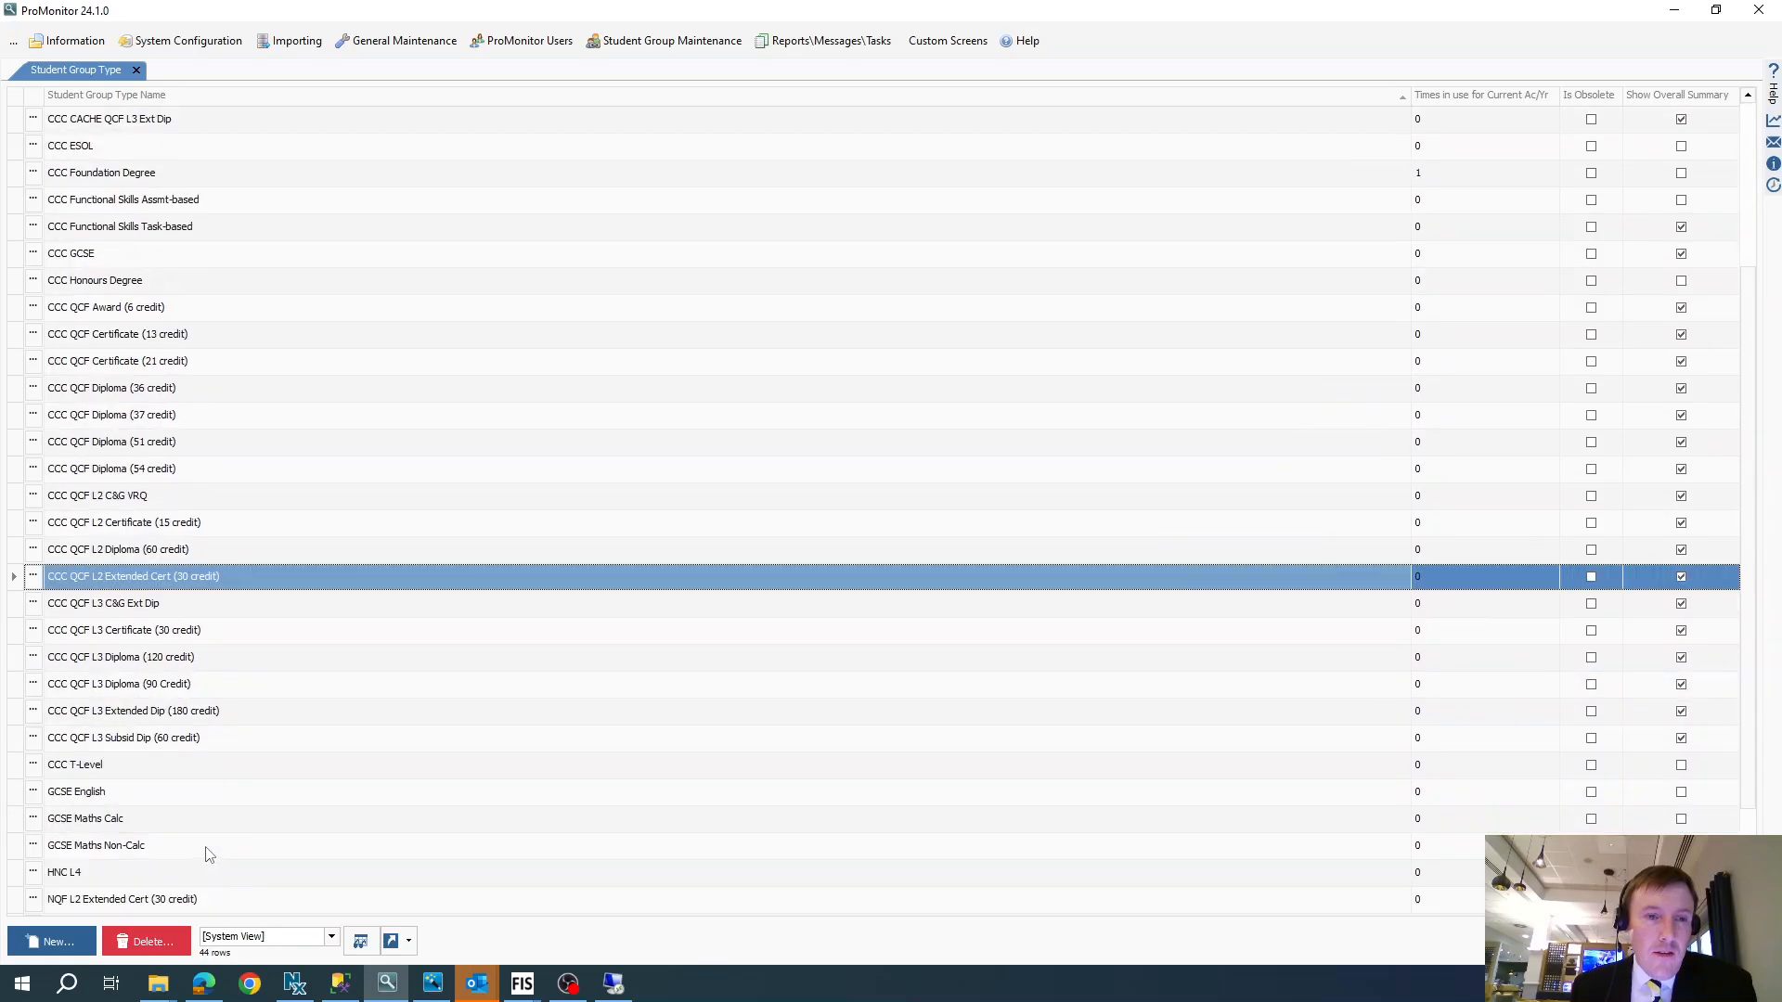
pyautogui.click(33, 712)
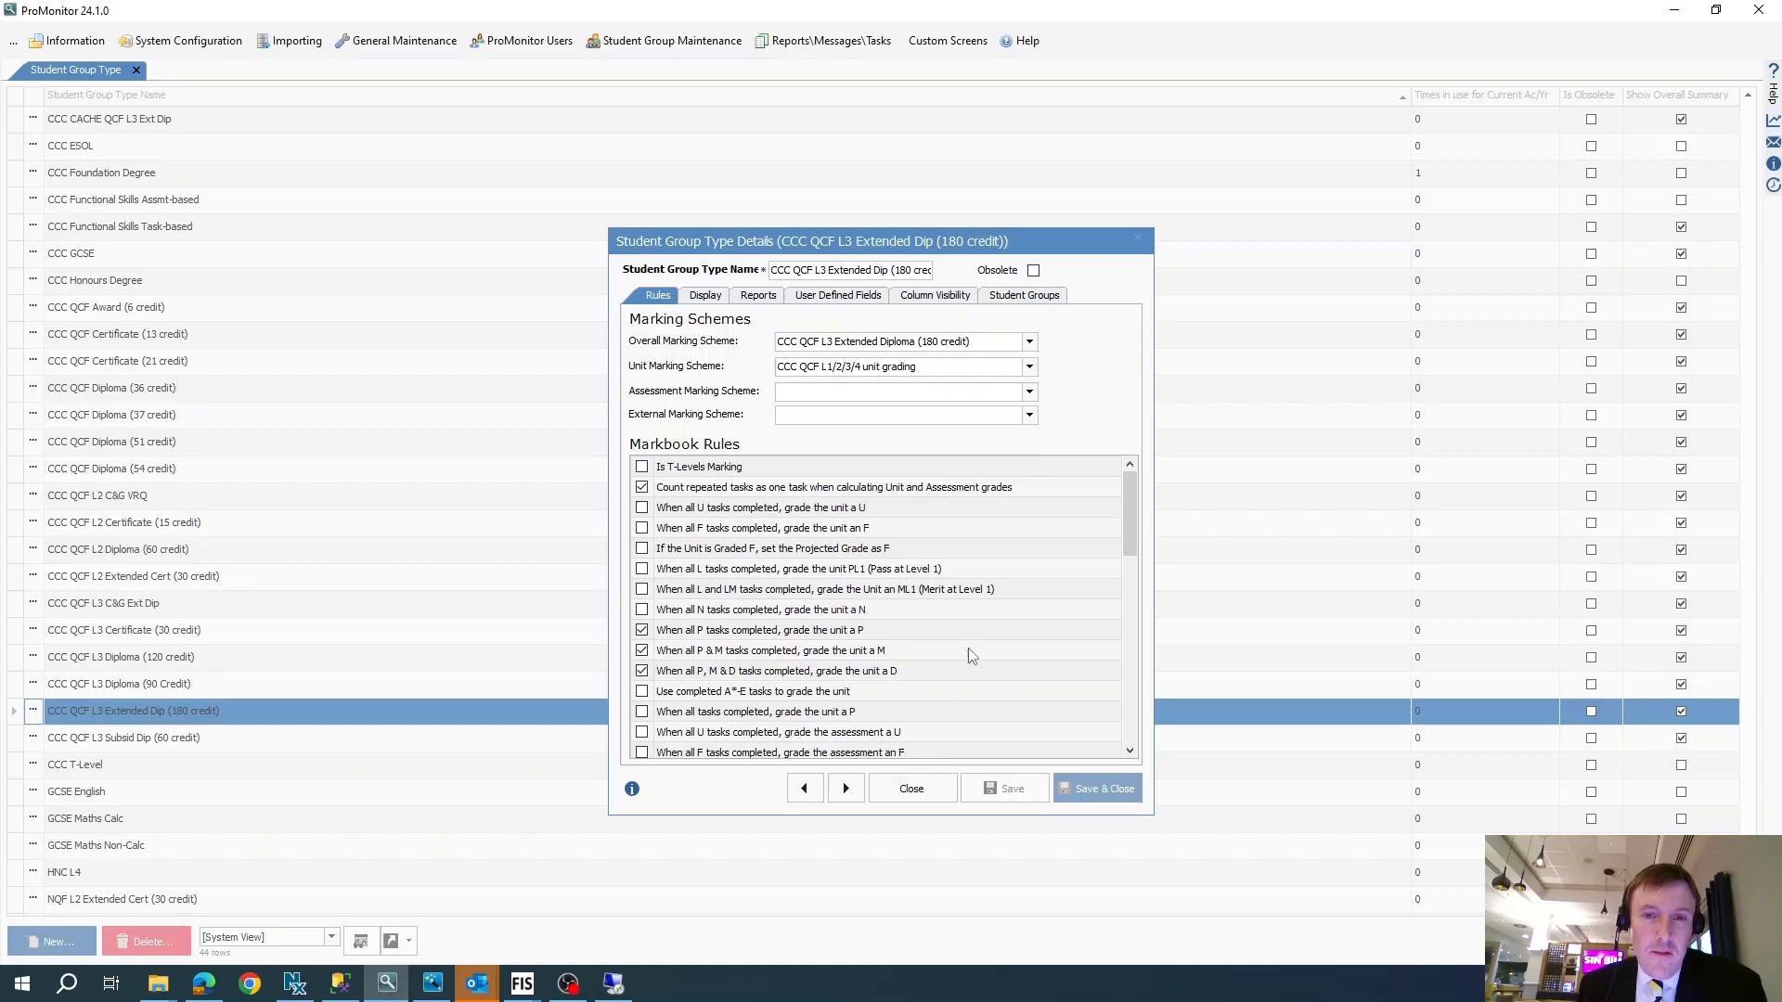
# - Examine the markbook rules, display configuration and report settings of the CCC QCF L3 Extended Dip (180 credit) group type
pyautogui.moveTo(1132, 512)
pyautogui.mouseDown()
pyautogui.moveTo(1154, 705)
pyautogui.moveTo(1121, 653)
pyautogui.moveTo(1151, 747)
pyautogui.moveTo(1120, 652)
pyautogui.moveTo(1117, 515)
pyautogui.mouseUp()
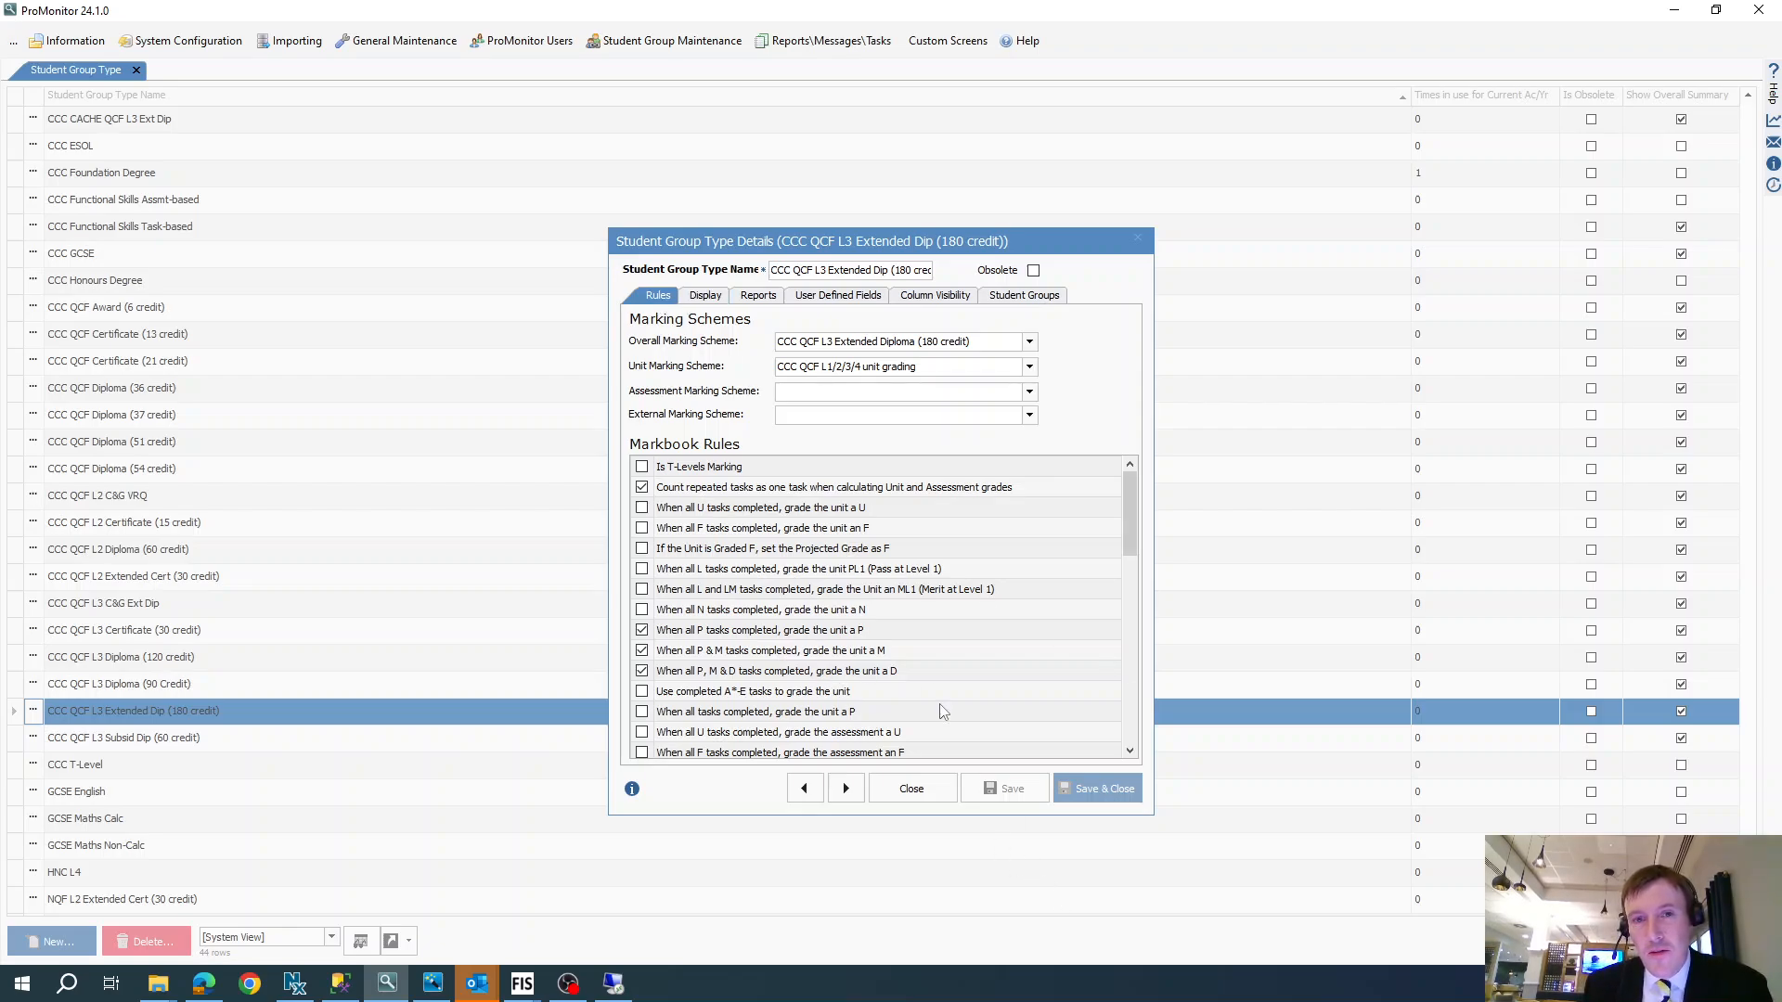
pyautogui.click(703, 296)
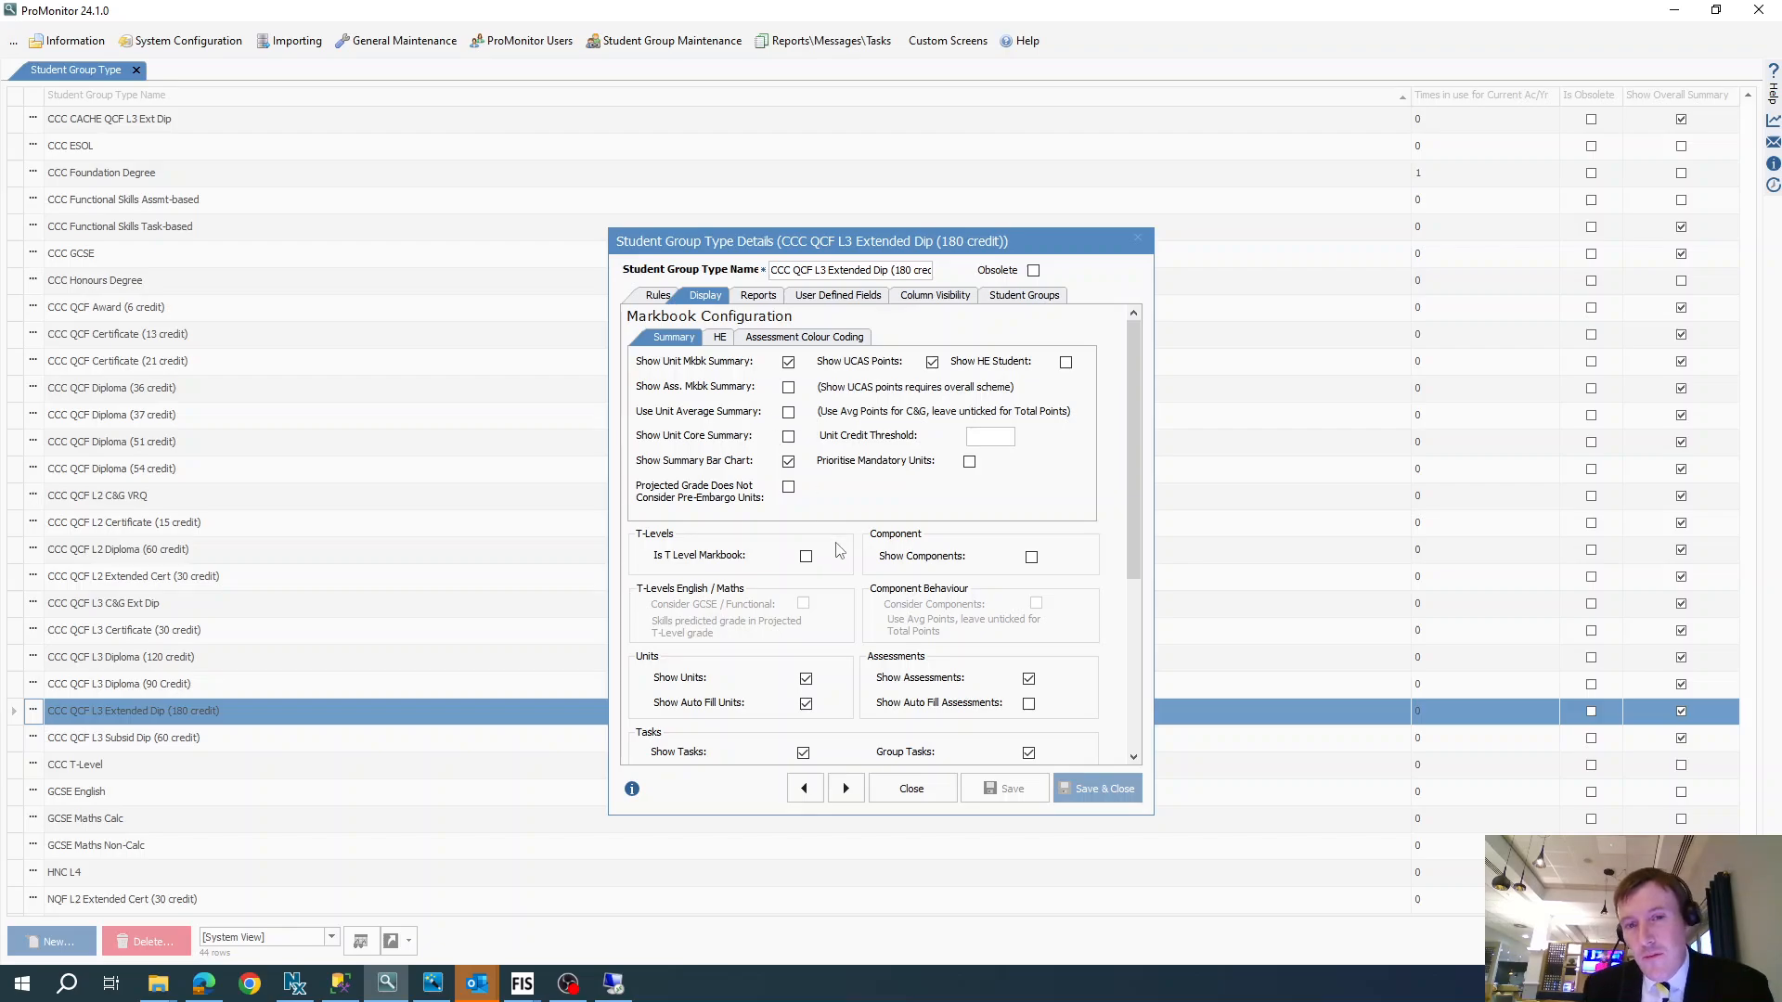
pyautogui.scroll(-3, 839, 550)
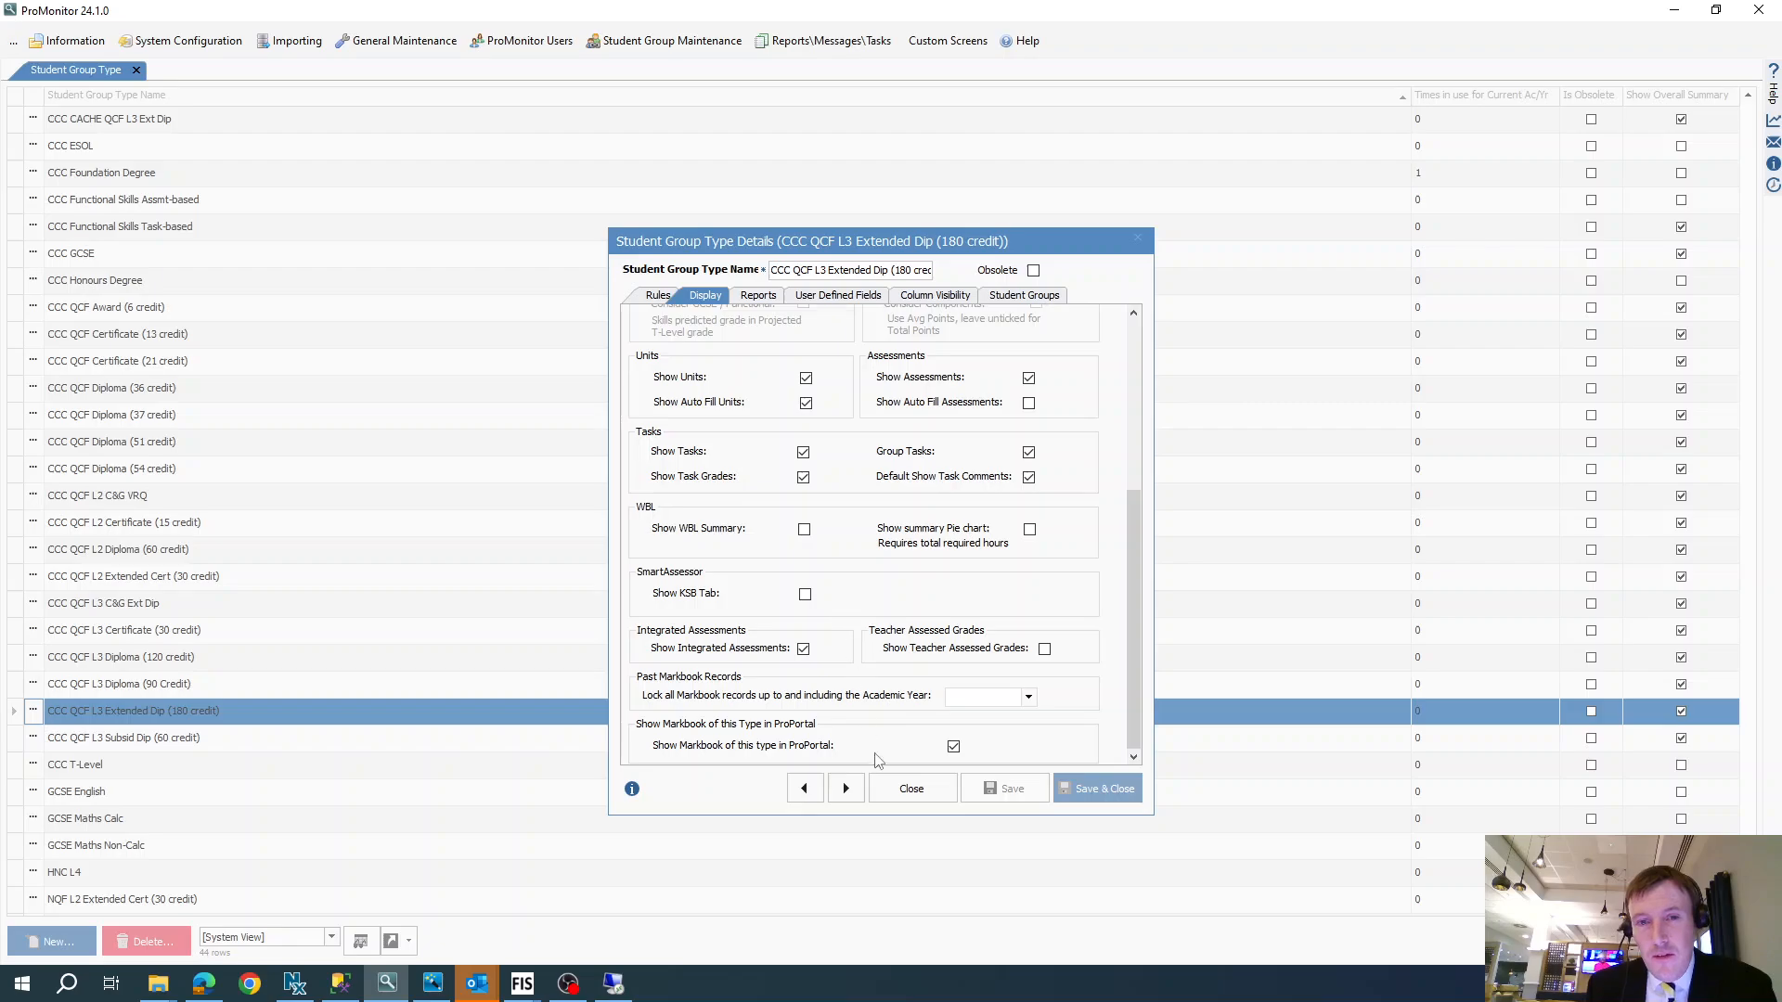
pyautogui.click(759, 295)
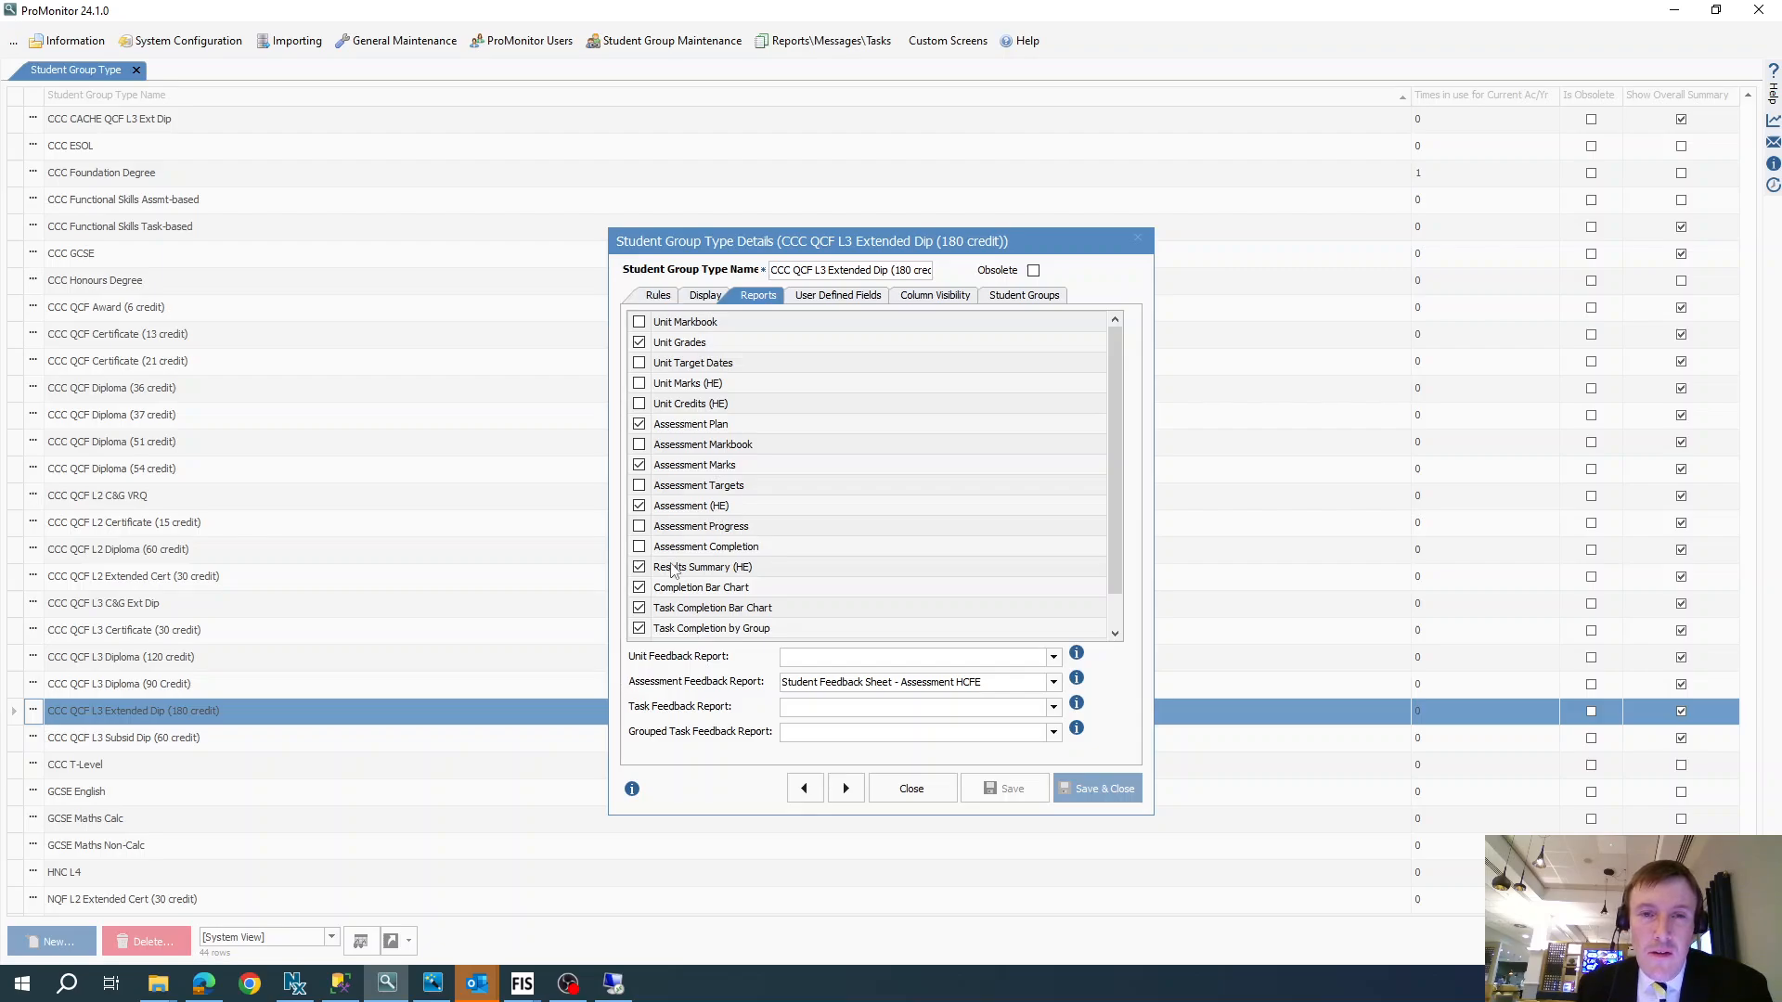
pyautogui.click(704, 297)
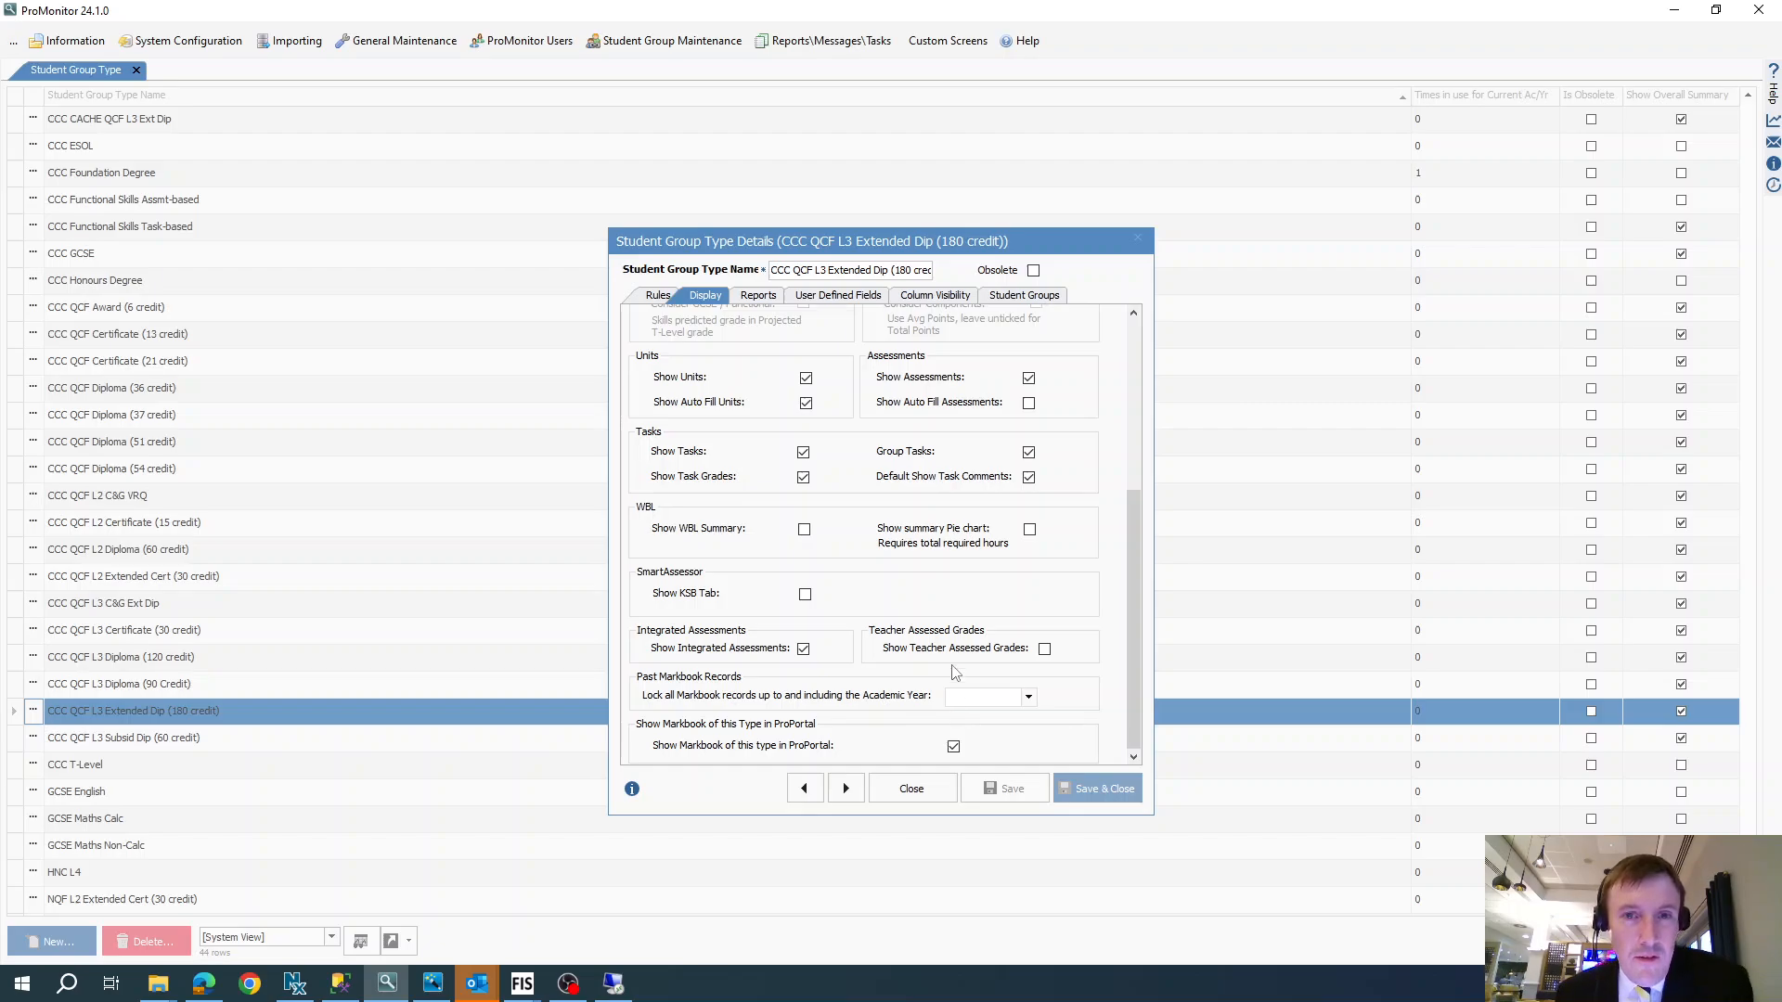
# - Examine the group type's user defined fields, column visibility options and assigned student groups
pyautogui.click(874, 298)
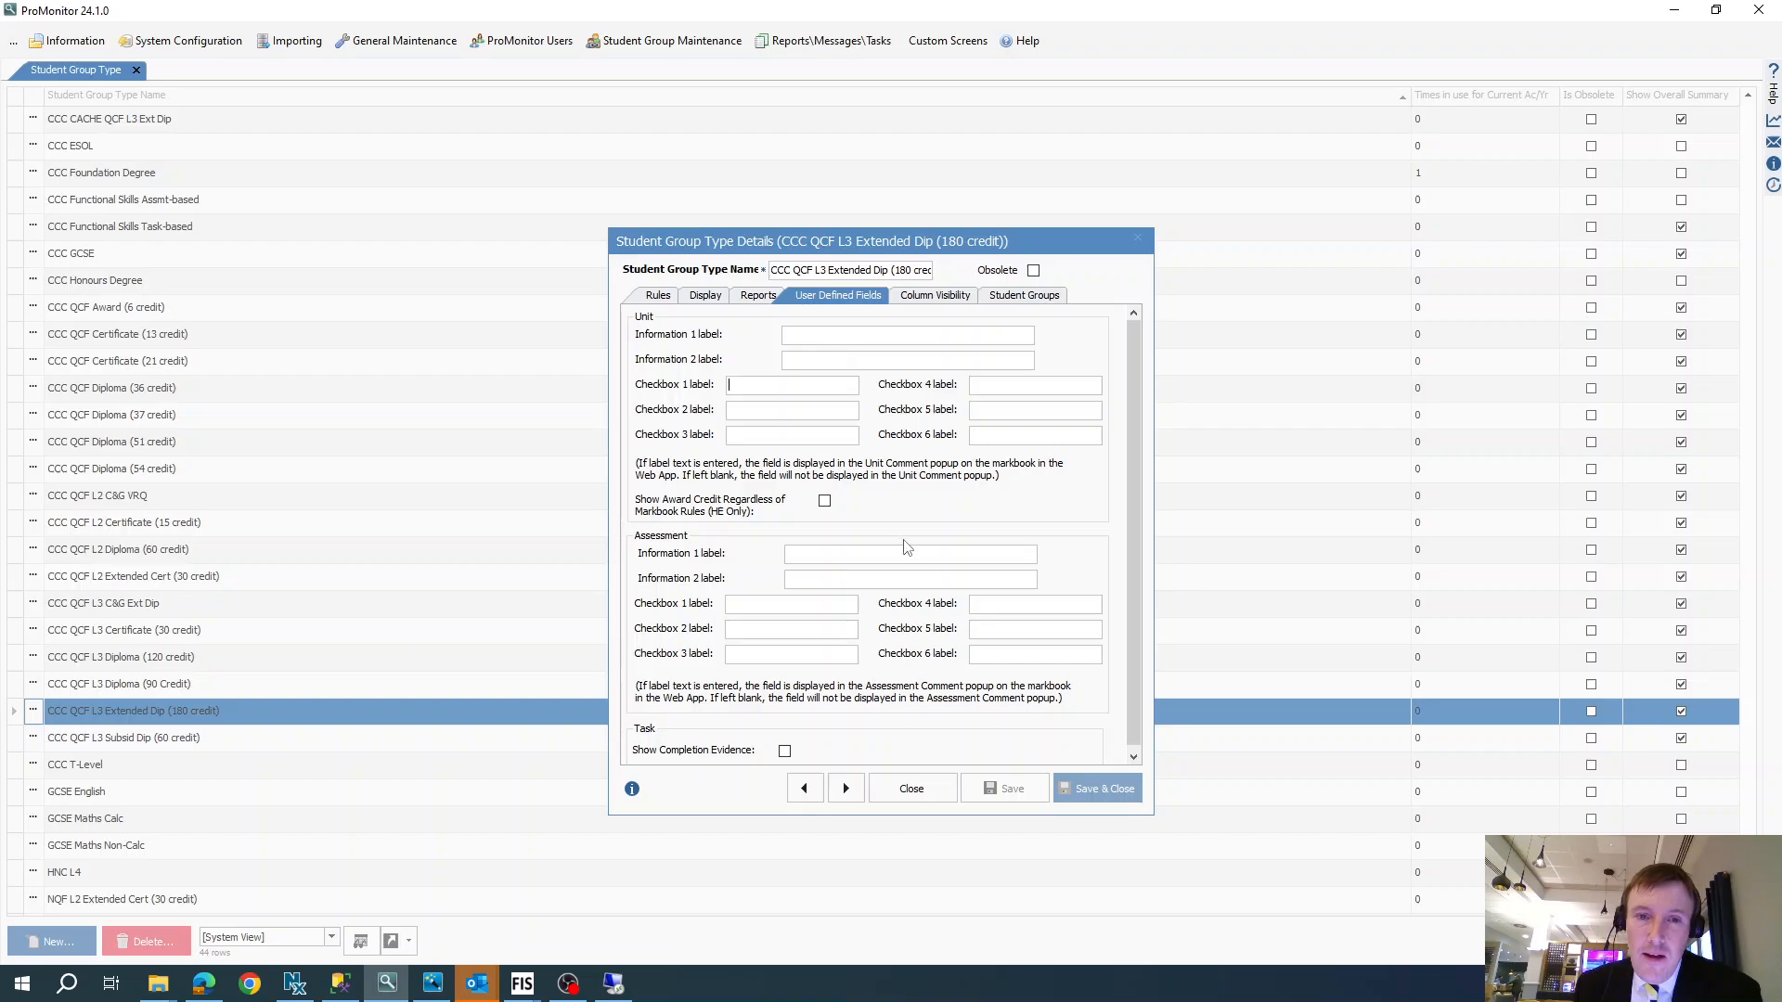
pyautogui.scroll(-1, 915, 568)
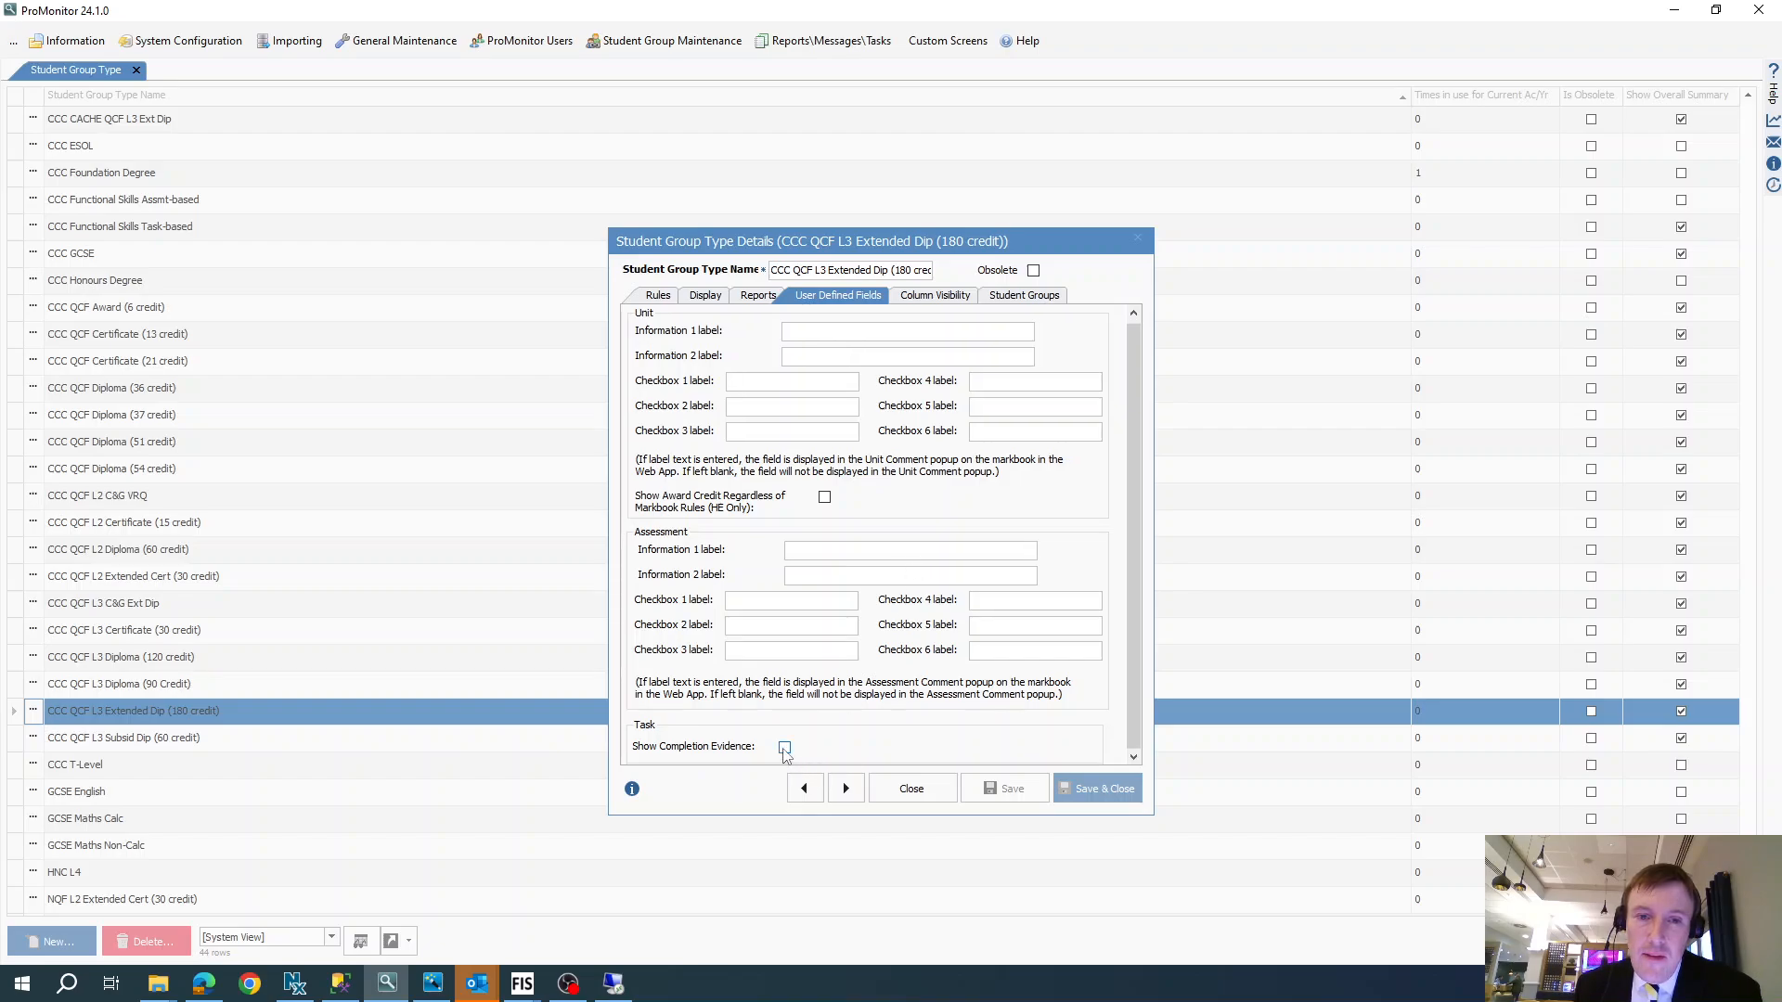
pyautogui.click(932, 297)
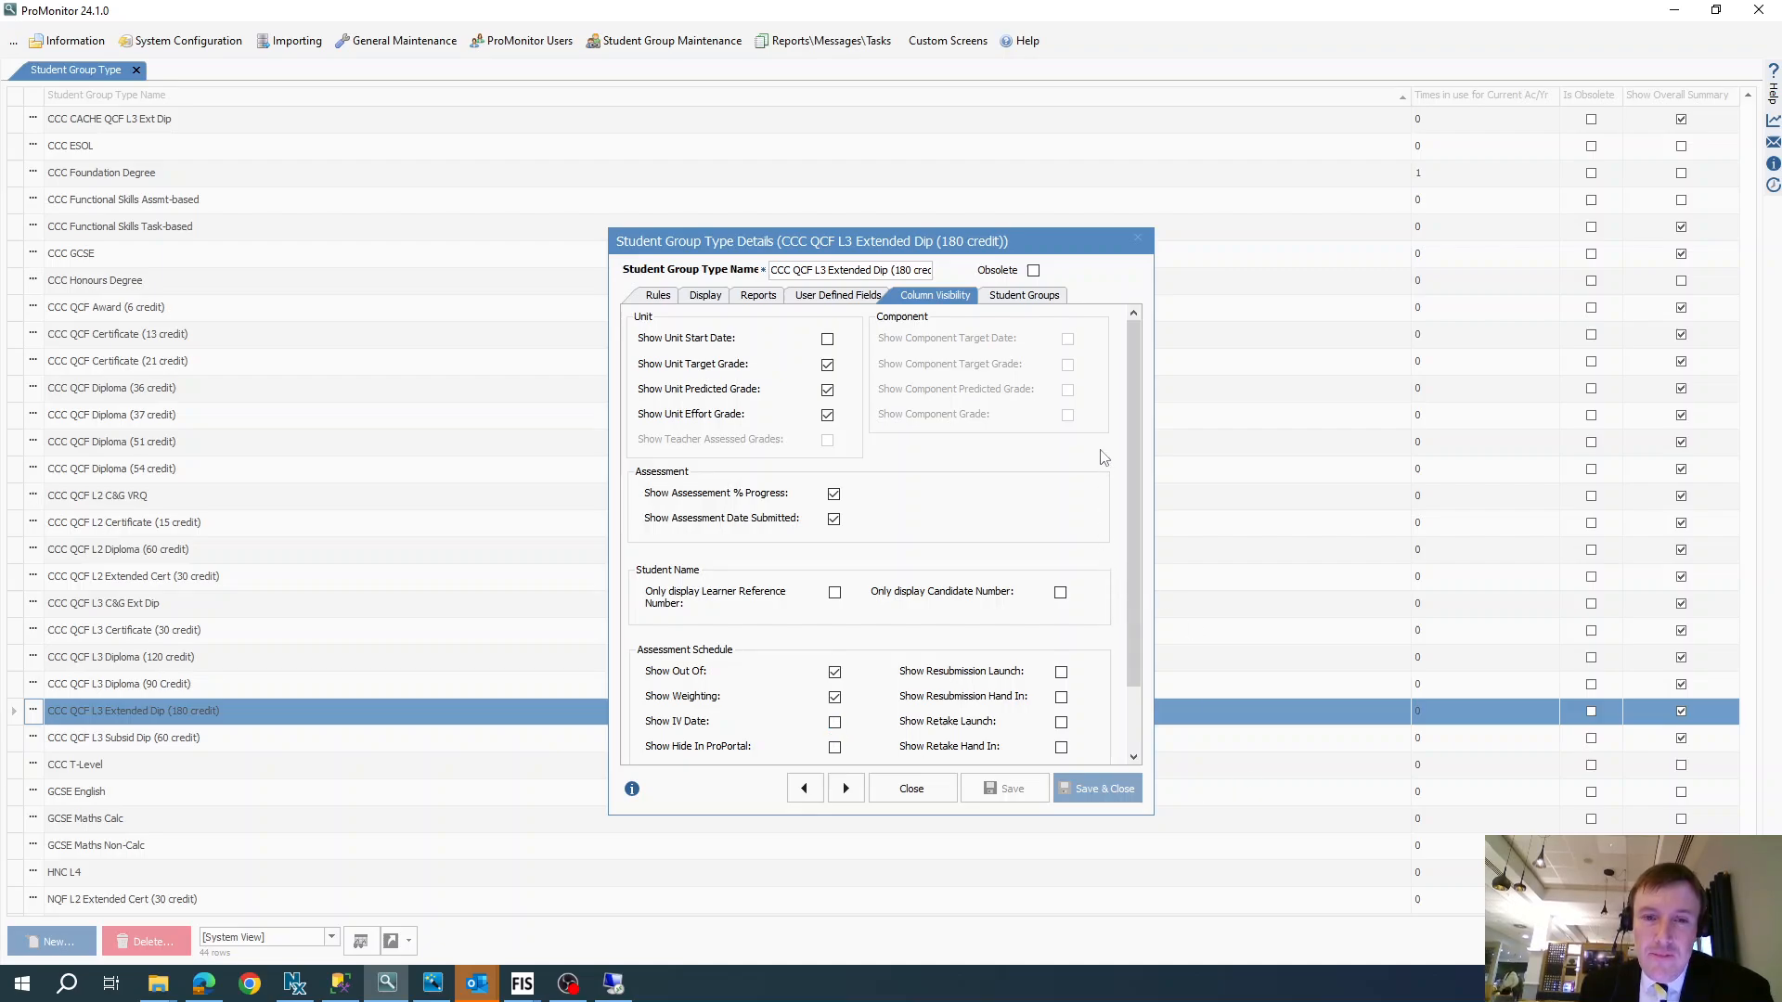
pyautogui.click(1011, 295)
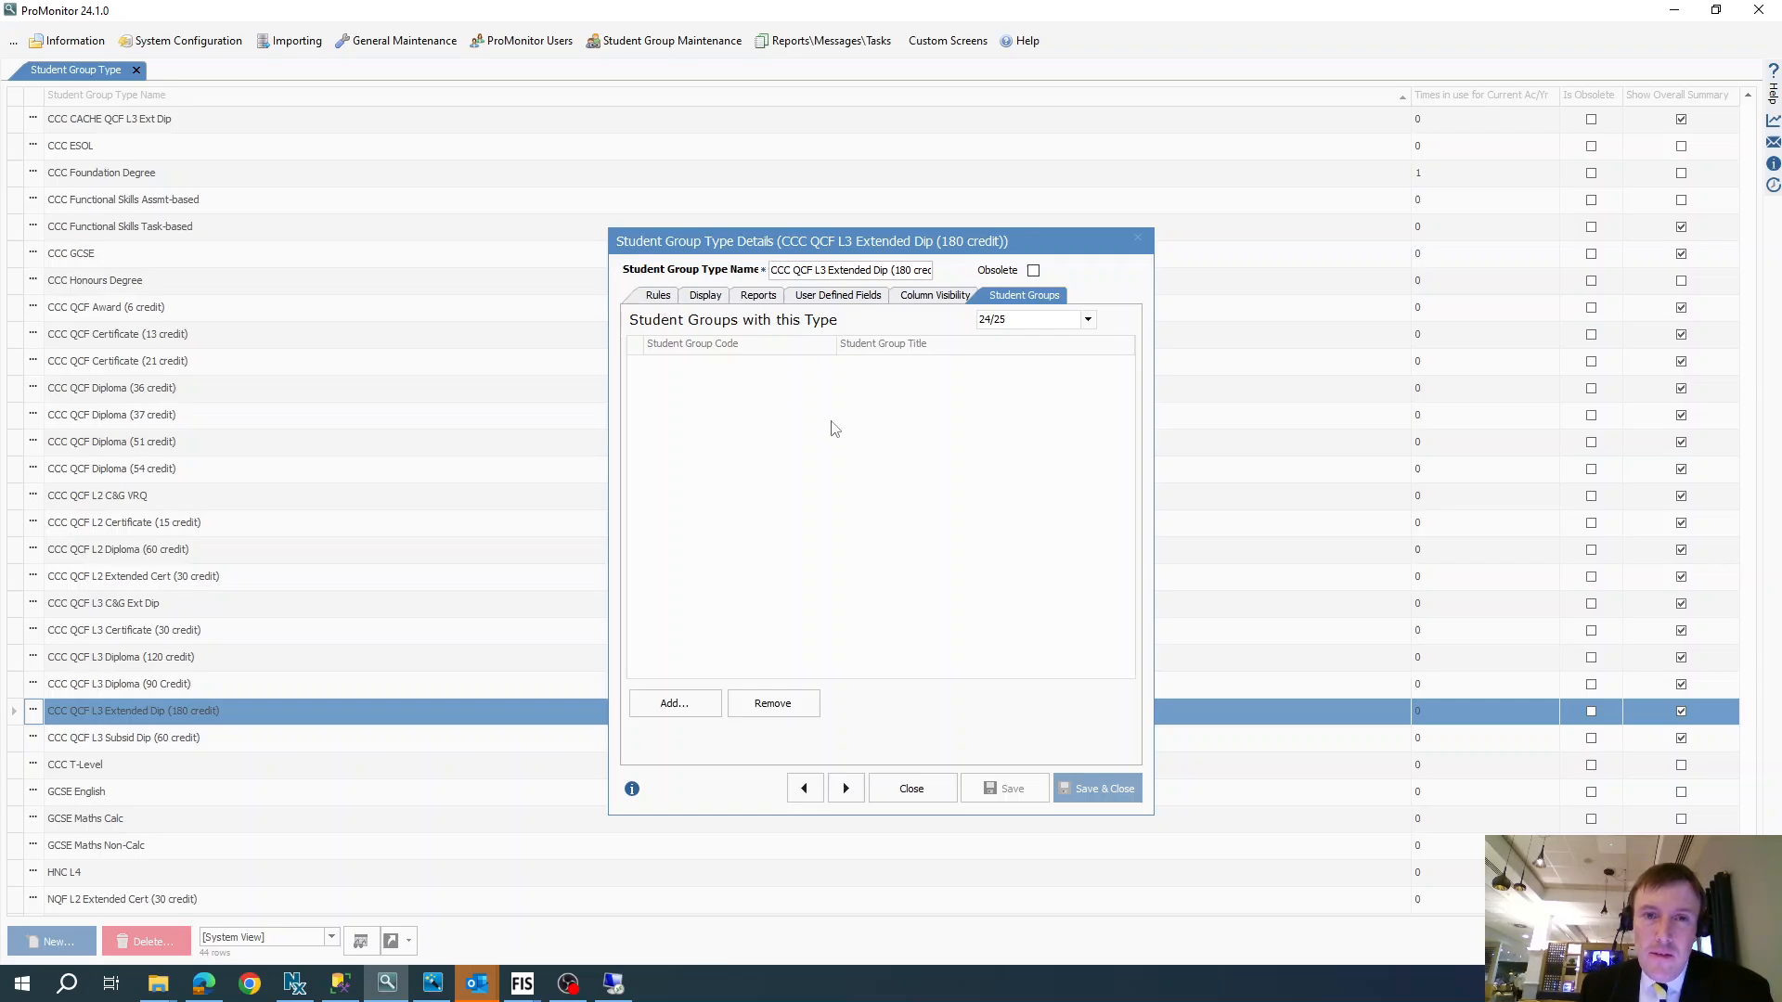
# - Copy the group type's overall marking scheme name from its rules and close the details
pyautogui.click(657, 295)
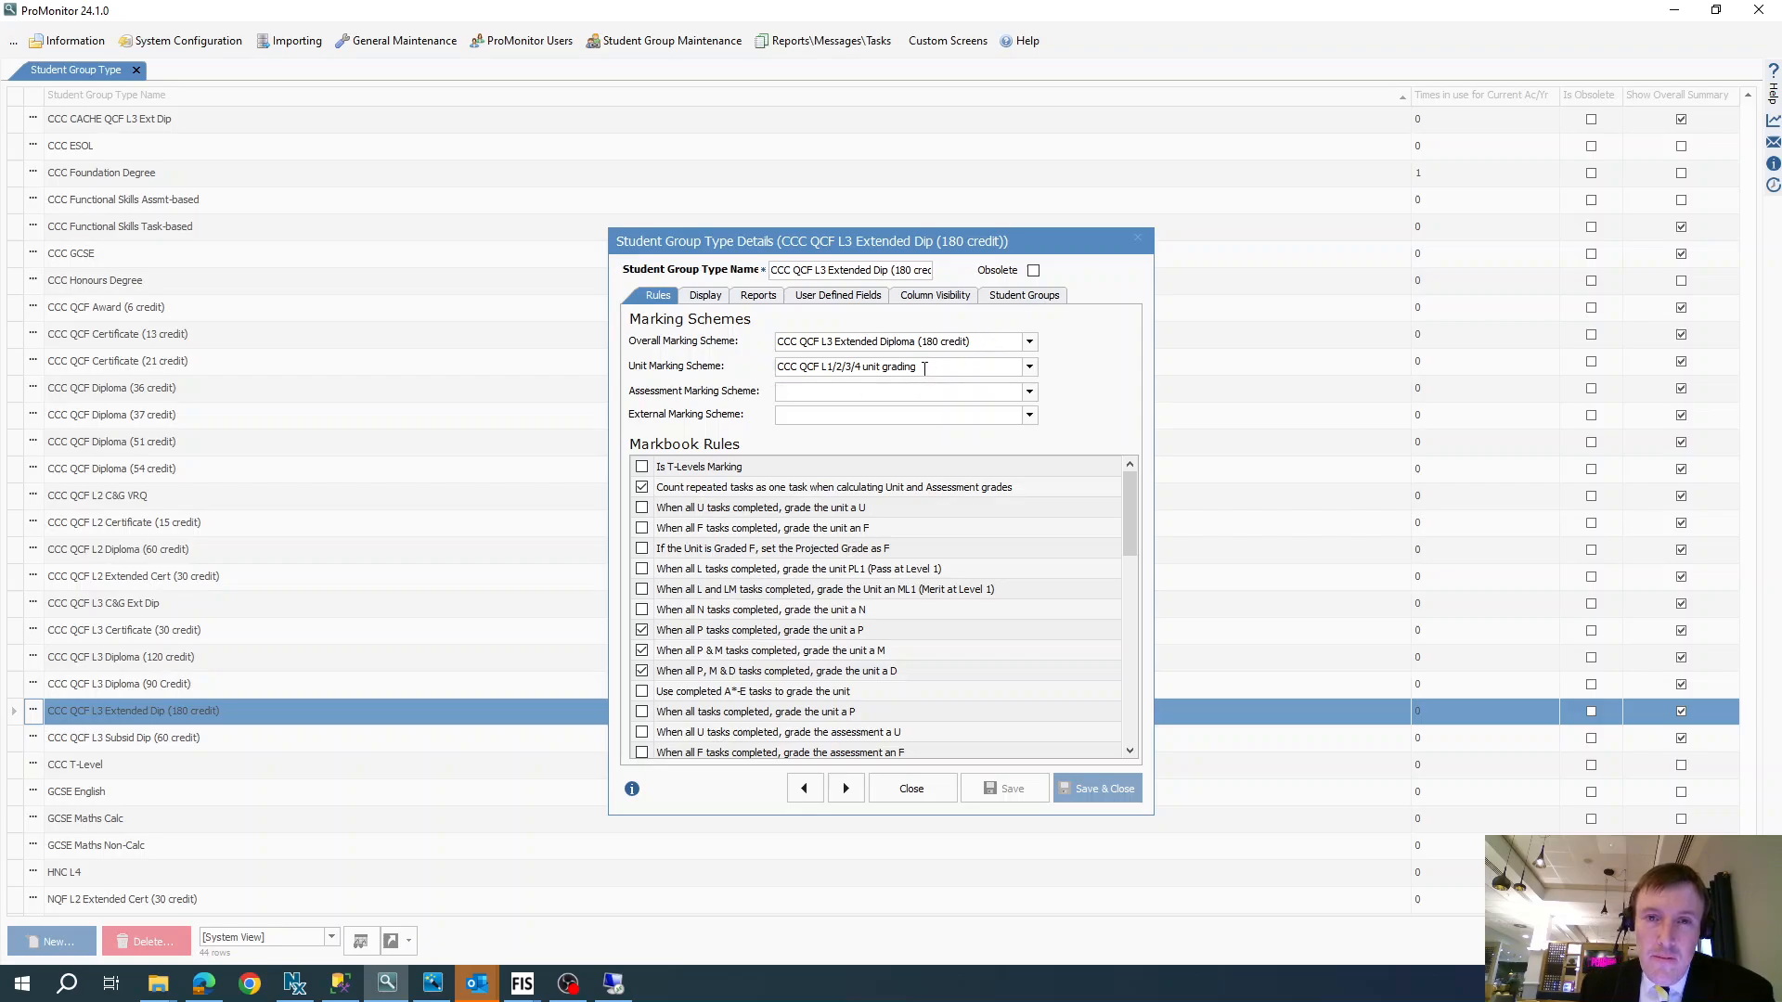
pyautogui.moveTo(1002, 343); pyautogui.dragTo(775, 325)
pyautogui.hotkey('ctrl', 'c')
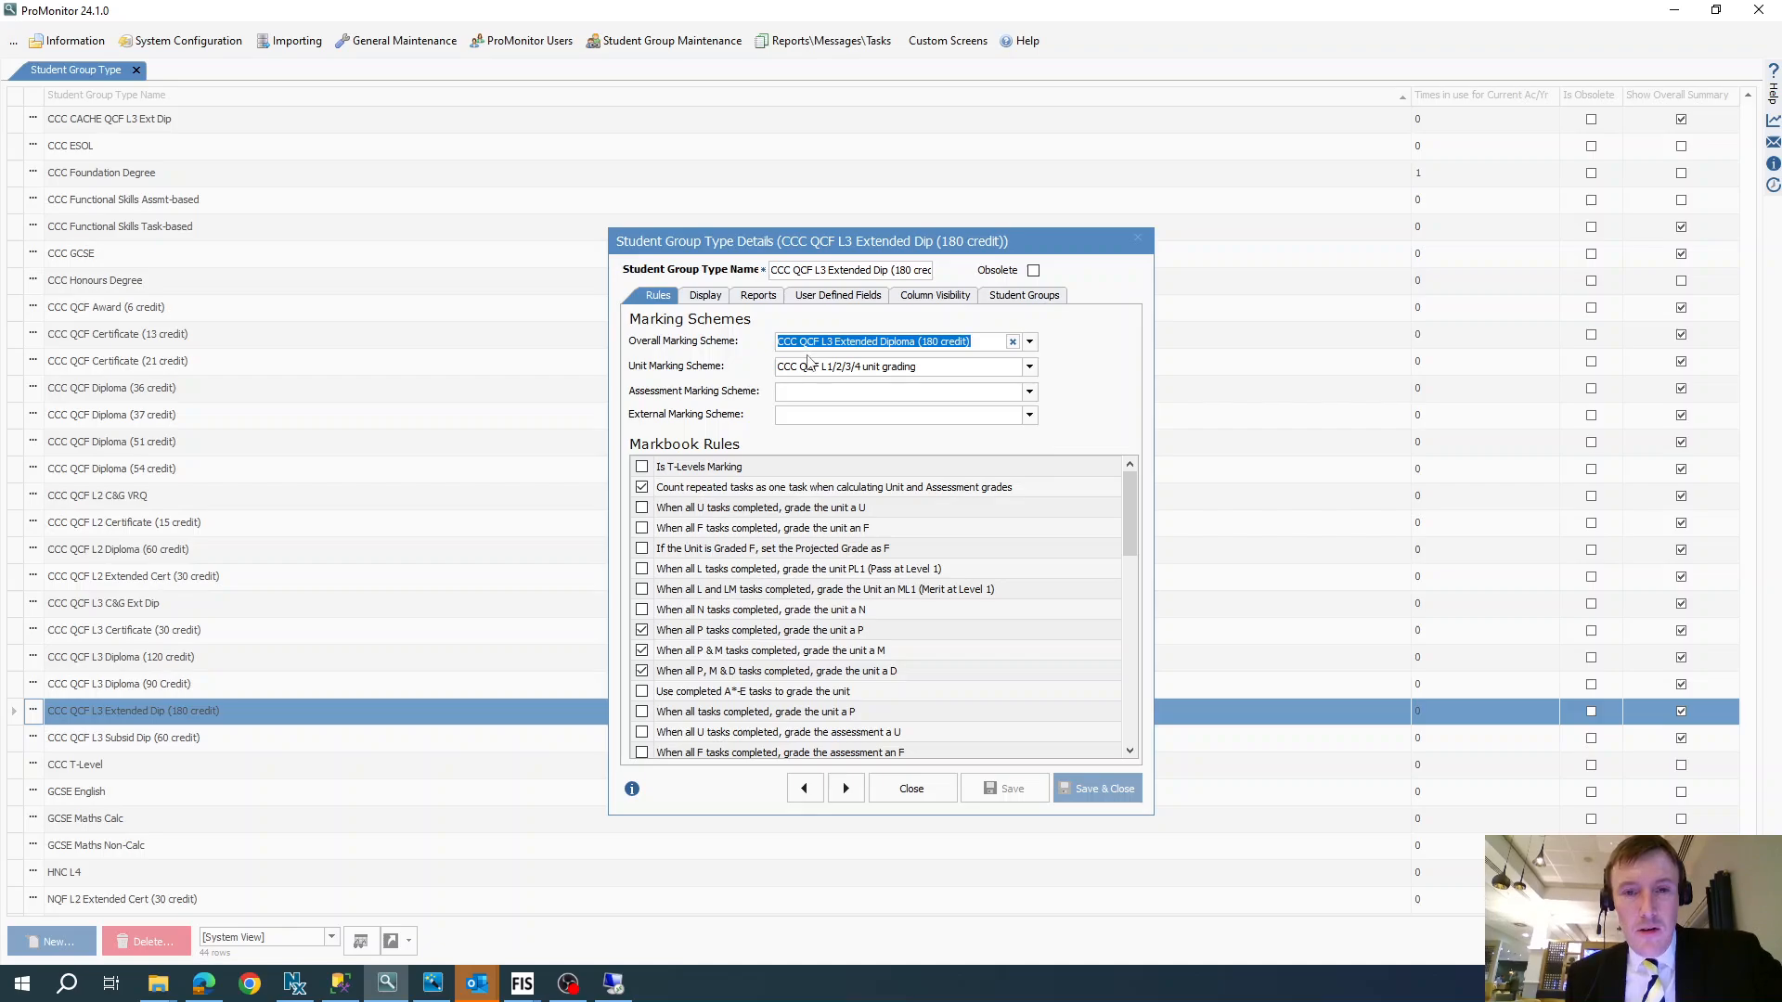
pyautogui.rightClick(857, 343)
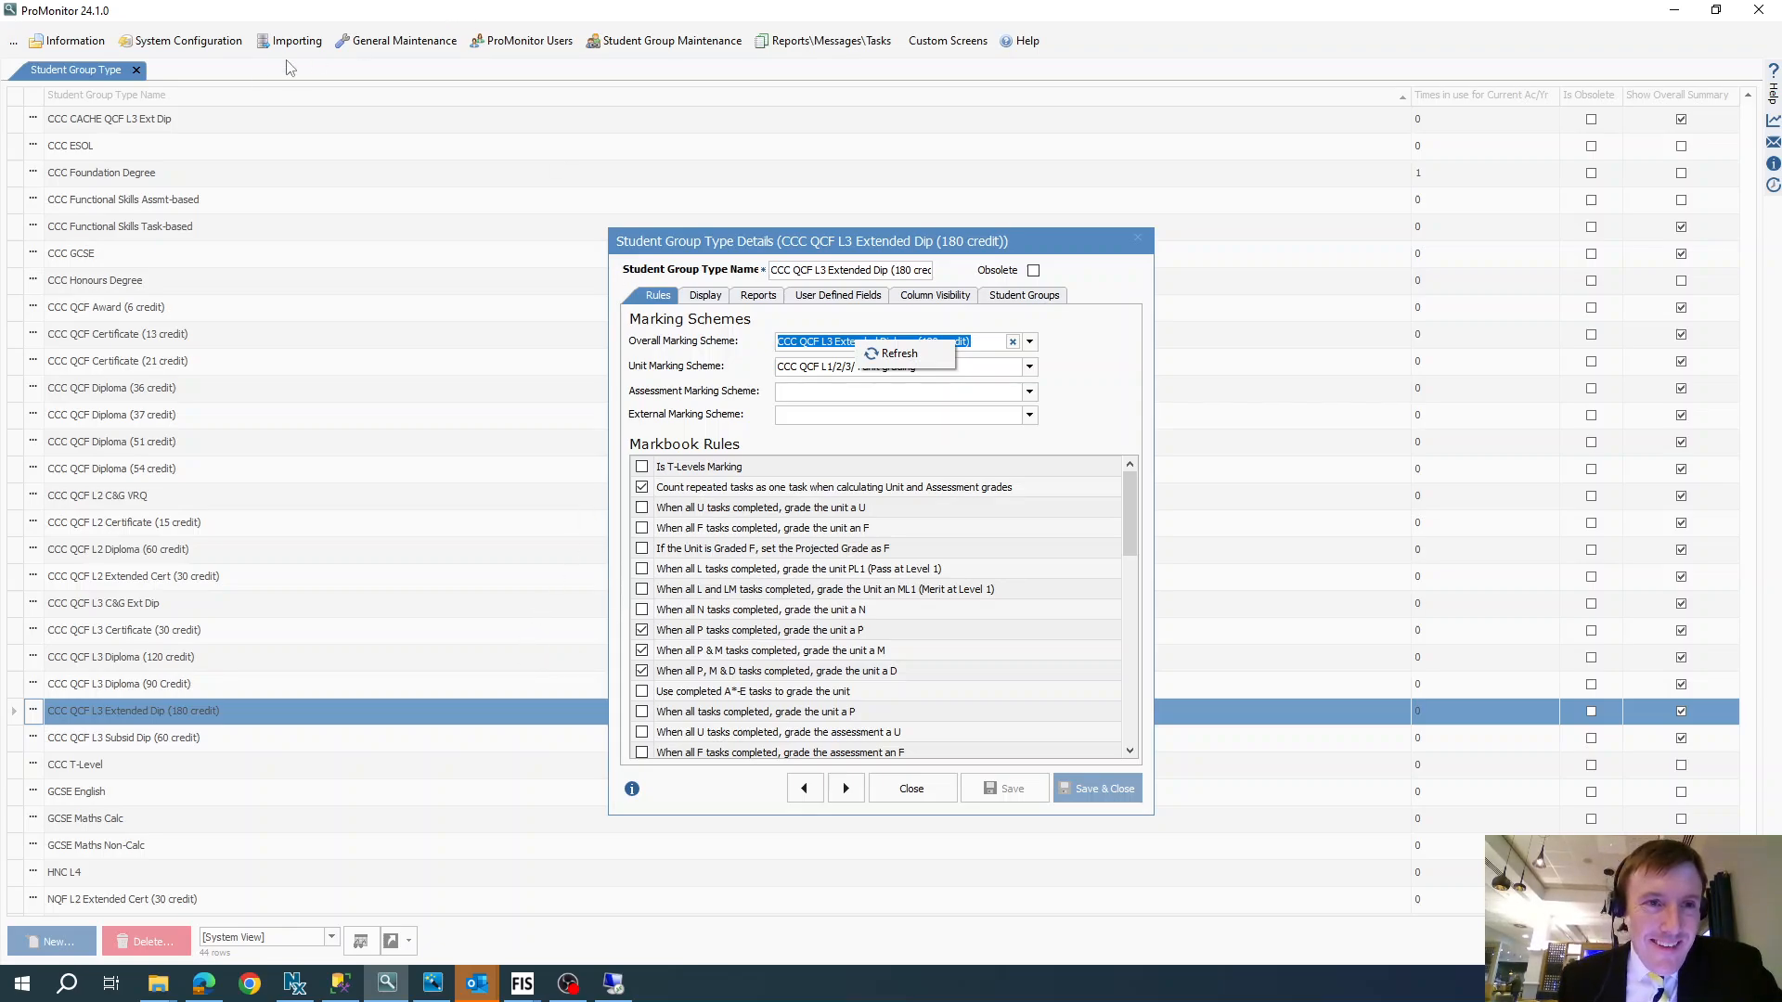
pyautogui.click(1134, 246)
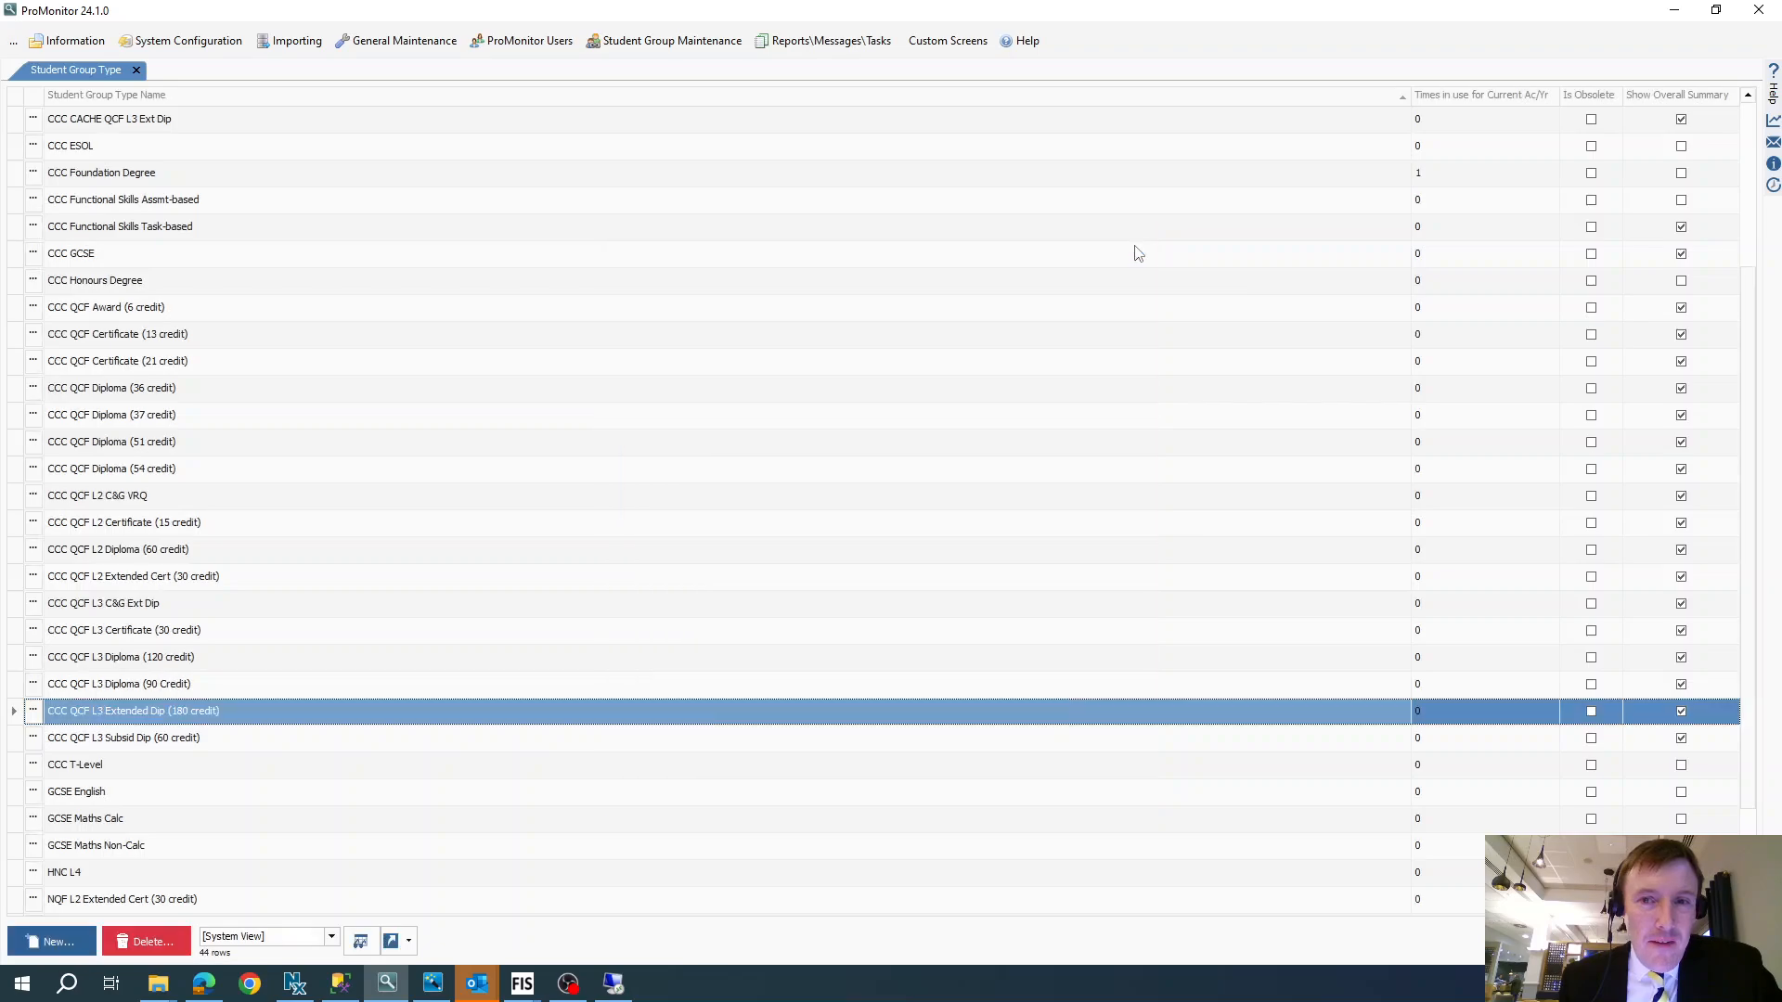
# - Open the marking schemes list and filter it by the copied name CCC QCF L3 Extended Diploma (180 credit)
pyautogui.click(671, 39)
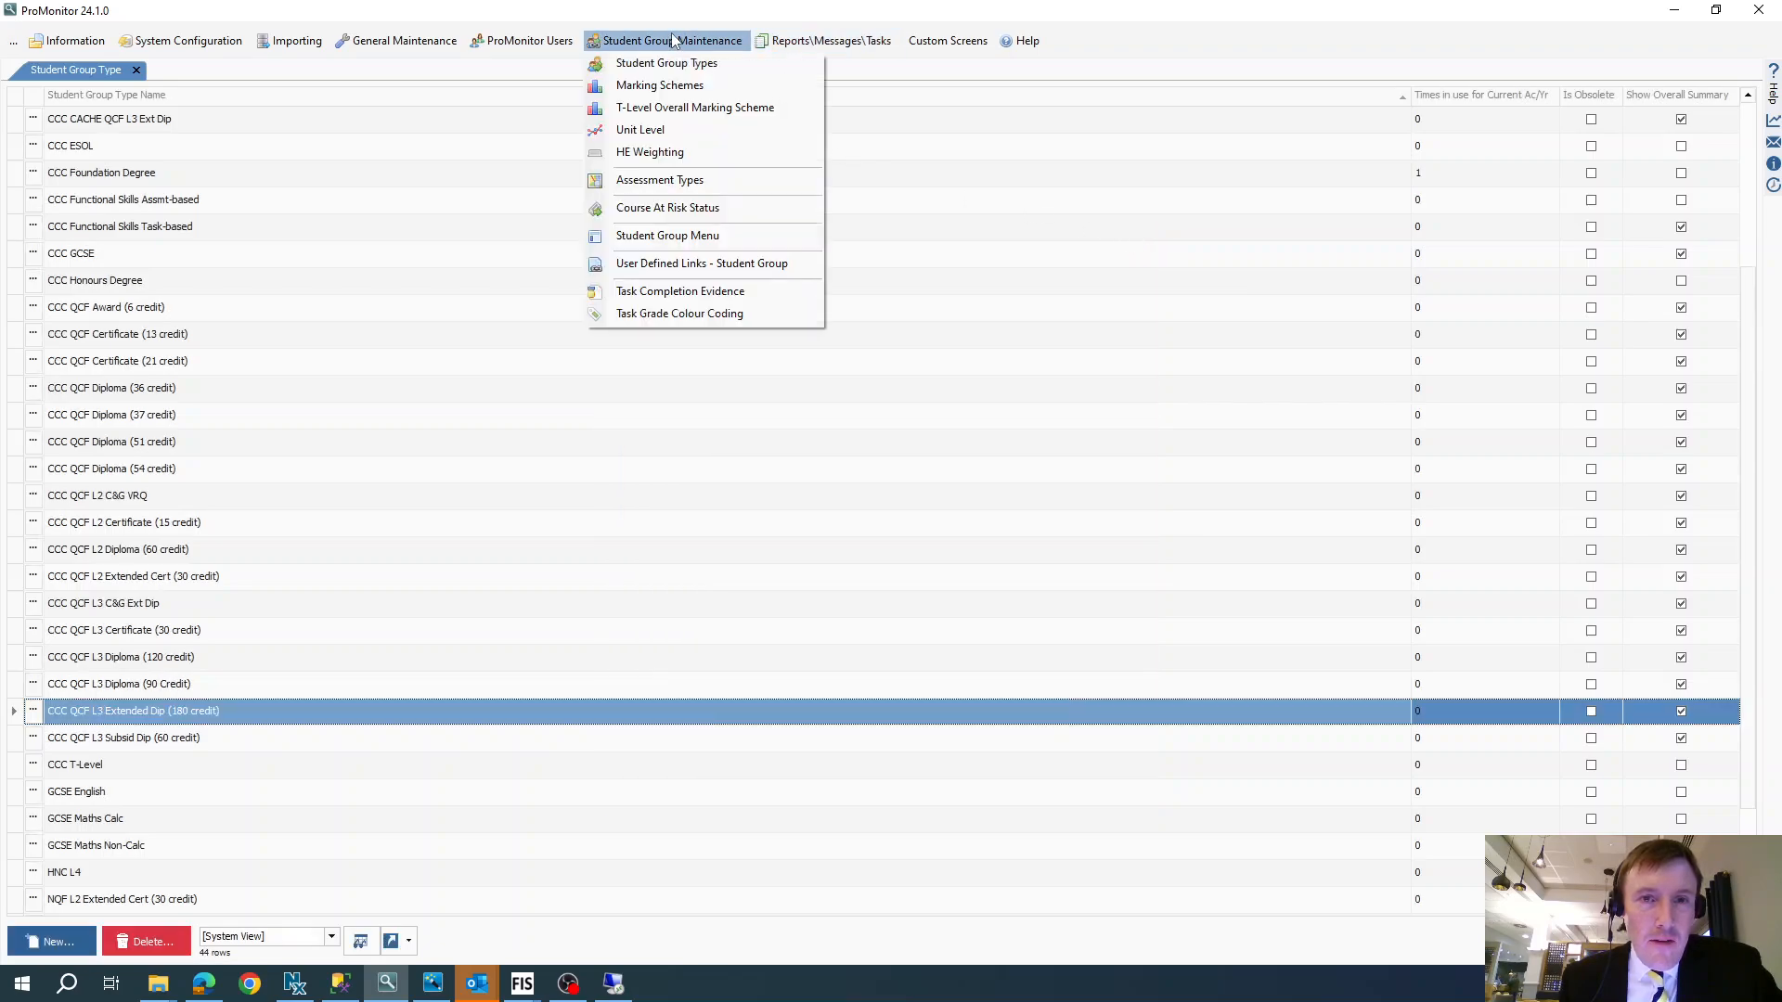
pyautogui.click(671, 87)
pyautogui.rightClick(97, 227)
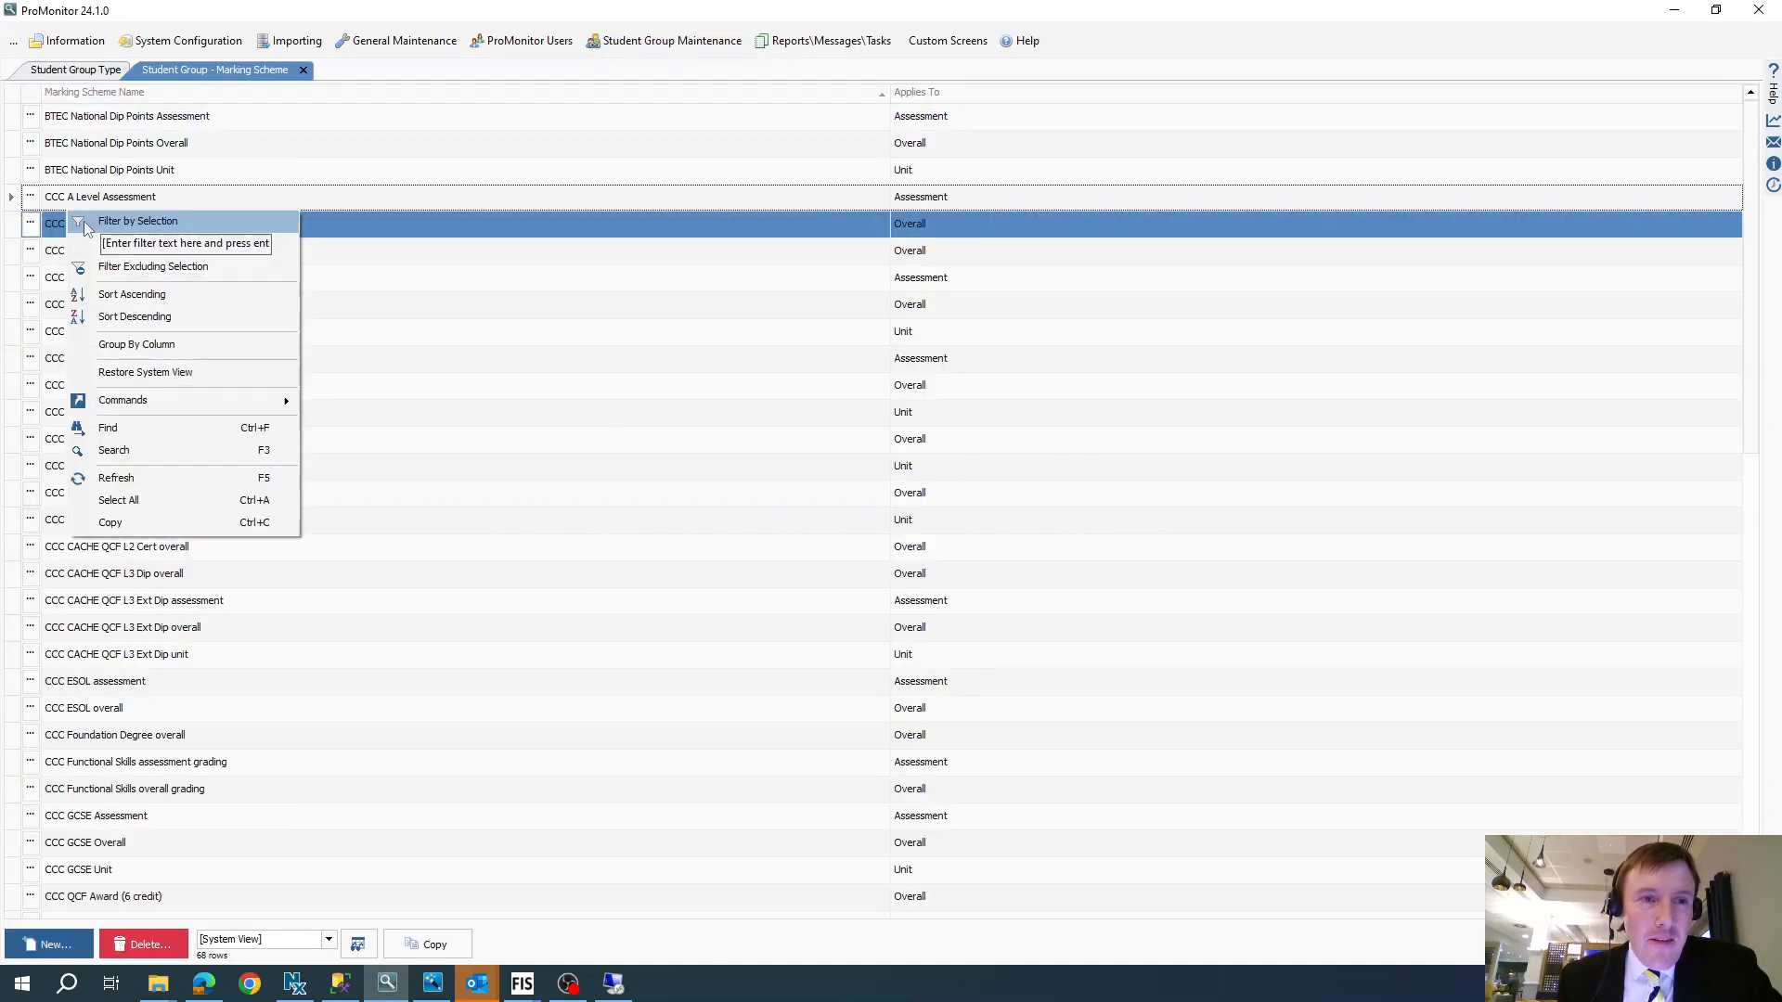
pyautogui.click(144, 247)
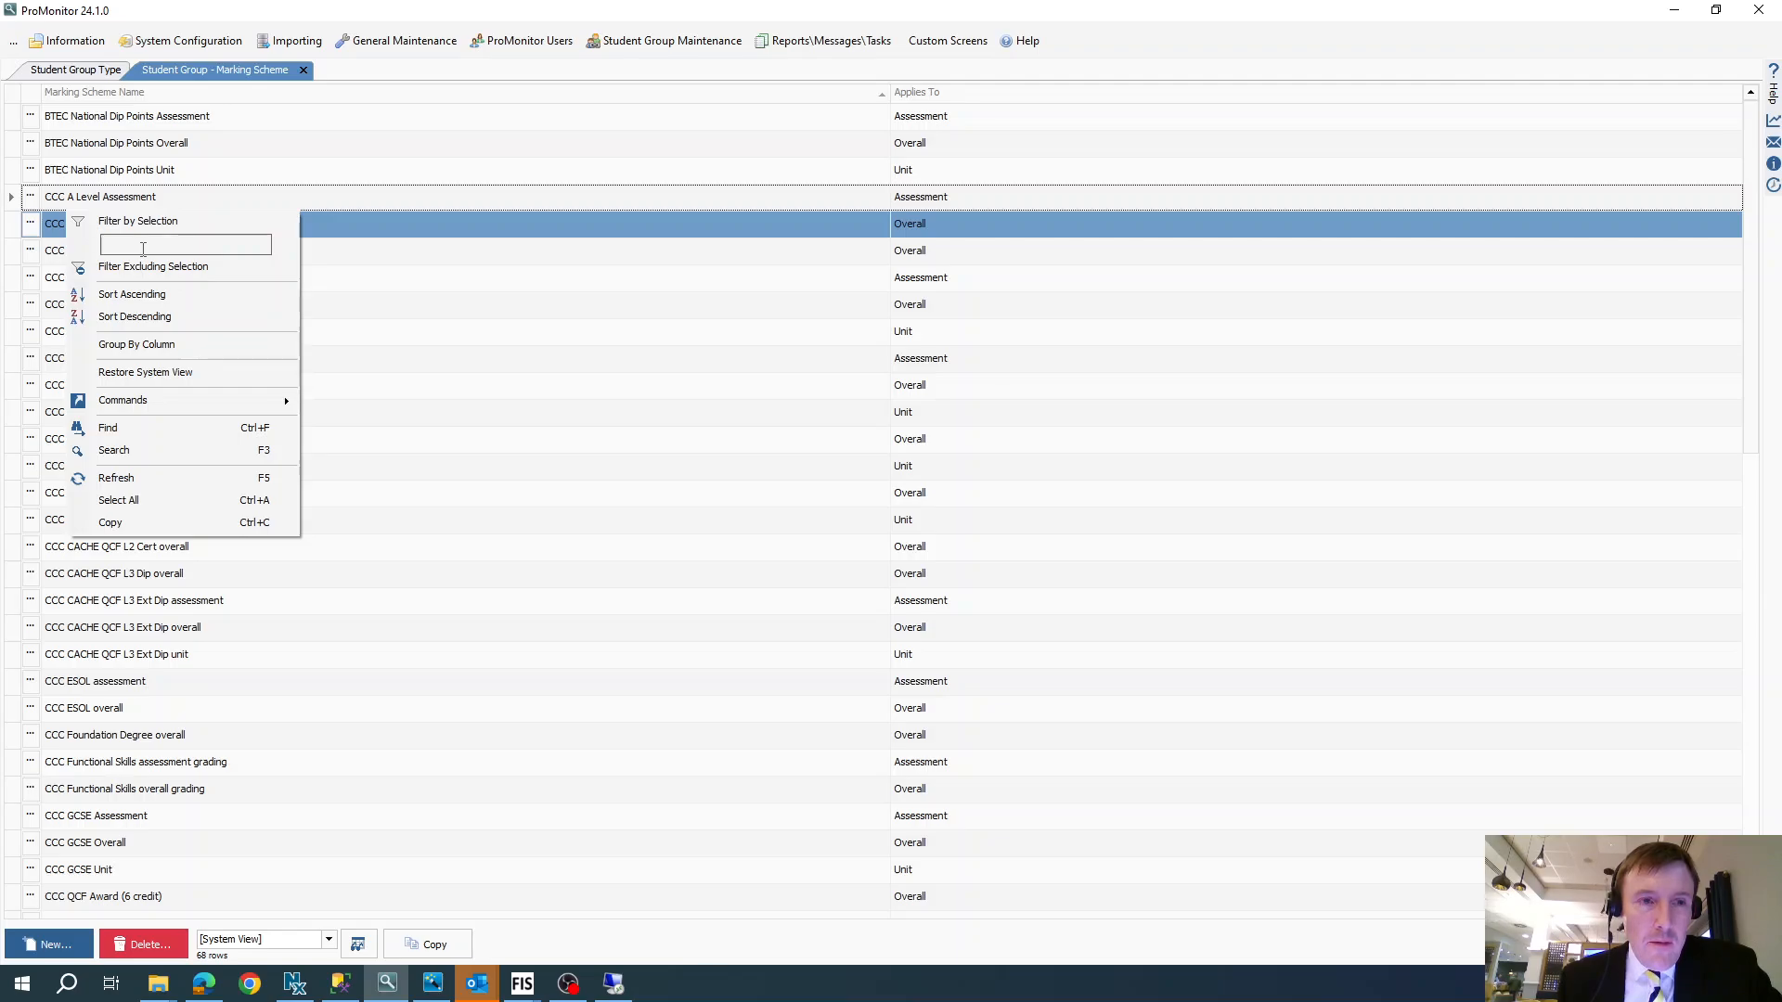
pyautogui.hotkey('ctrl', 'v')
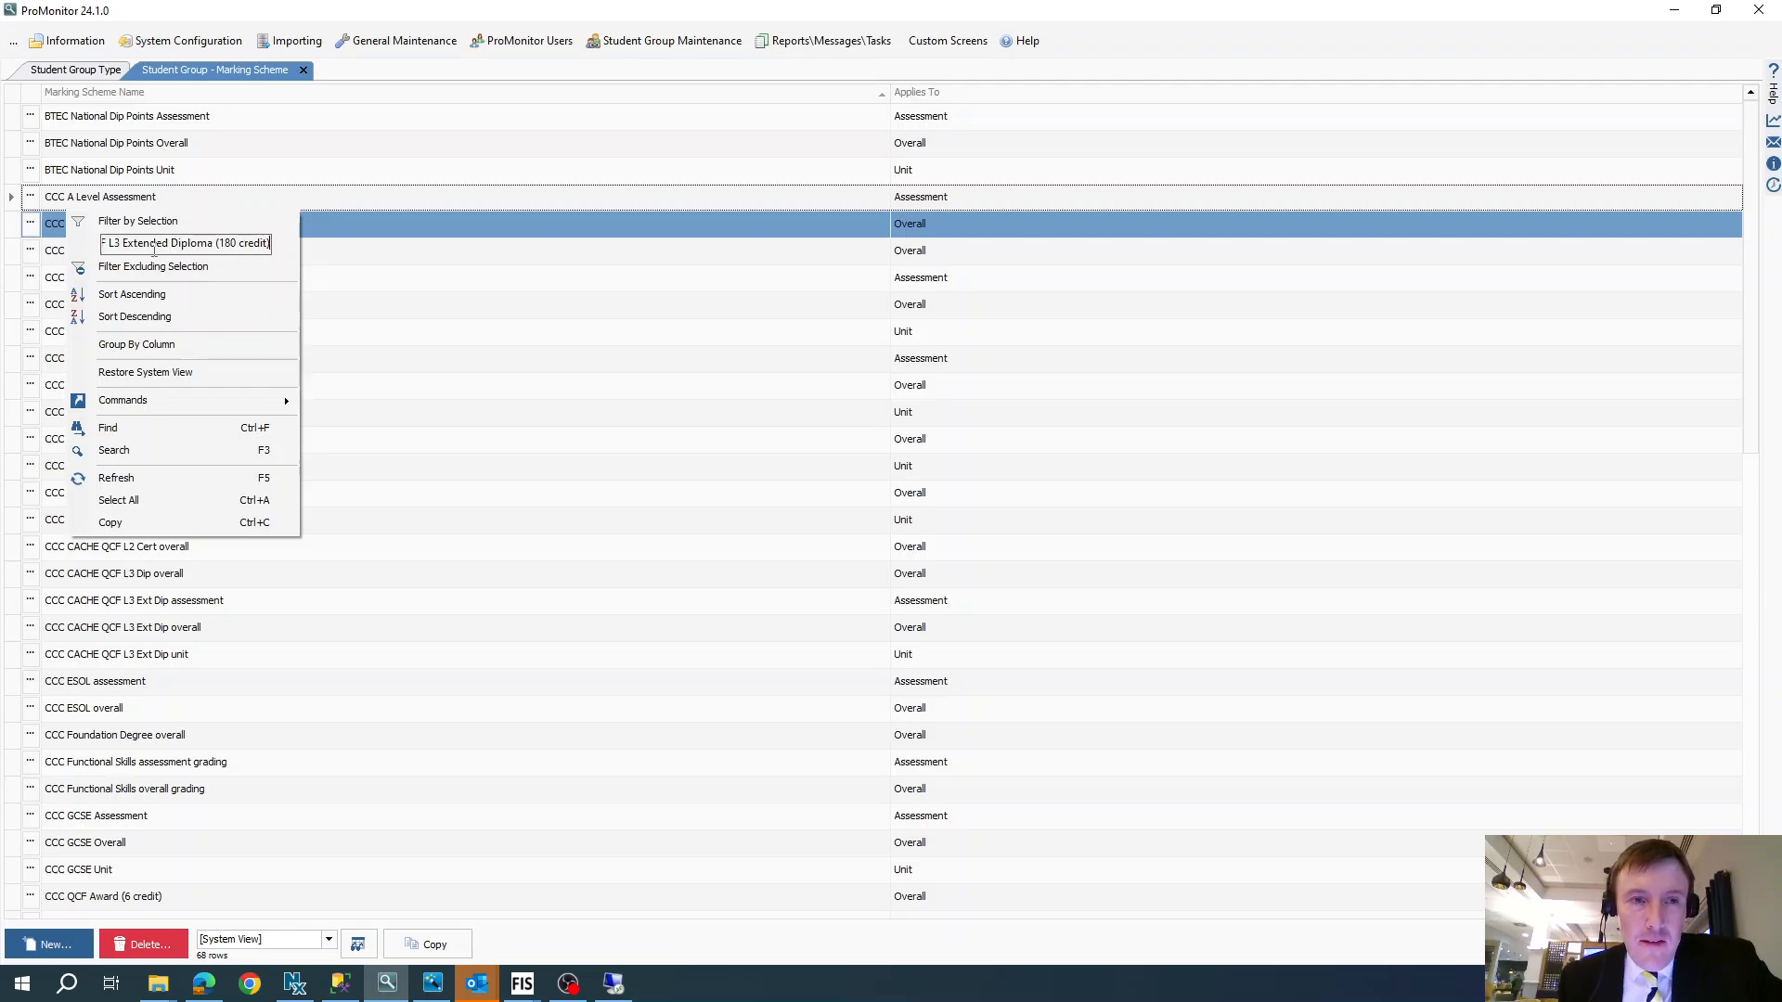
pyautogui.press('Return')
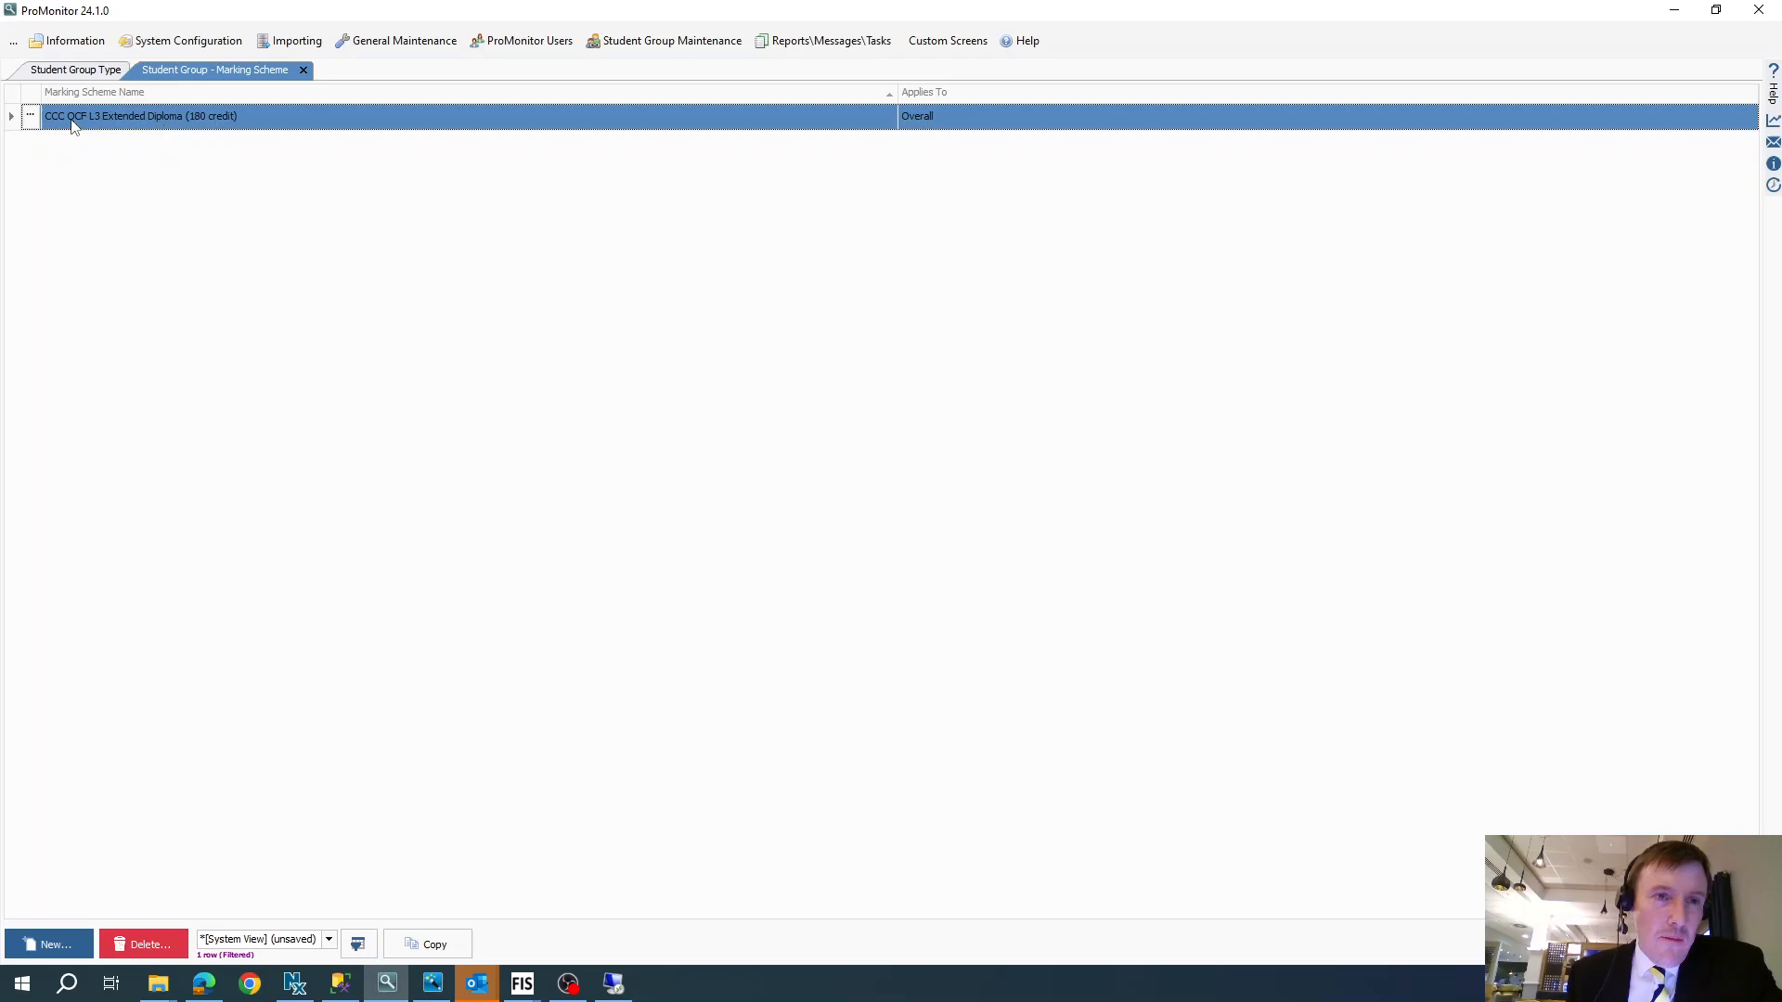
# - Review the grades, value ranges and UCAS points of the CCC QCF L3 Extended Diploma (180 credit) scheme, then close it
pyautogui.click(30, 115)
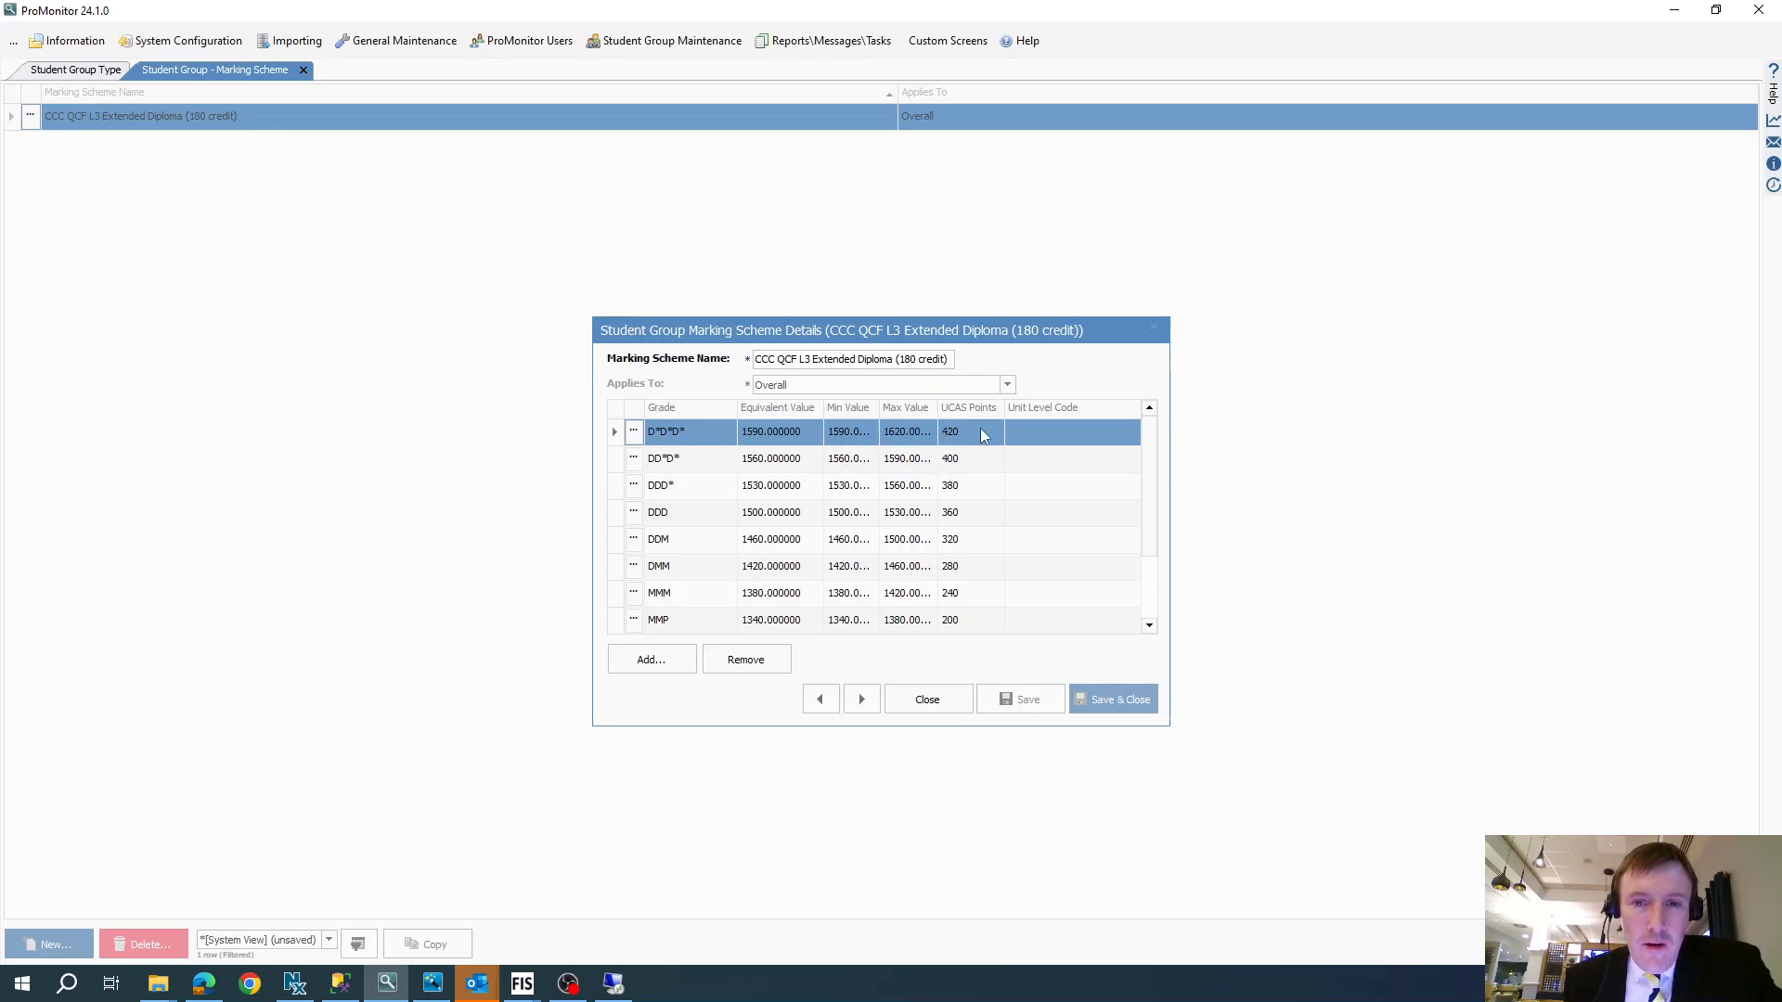
pyautogui.scroll(-1, 946, 532)
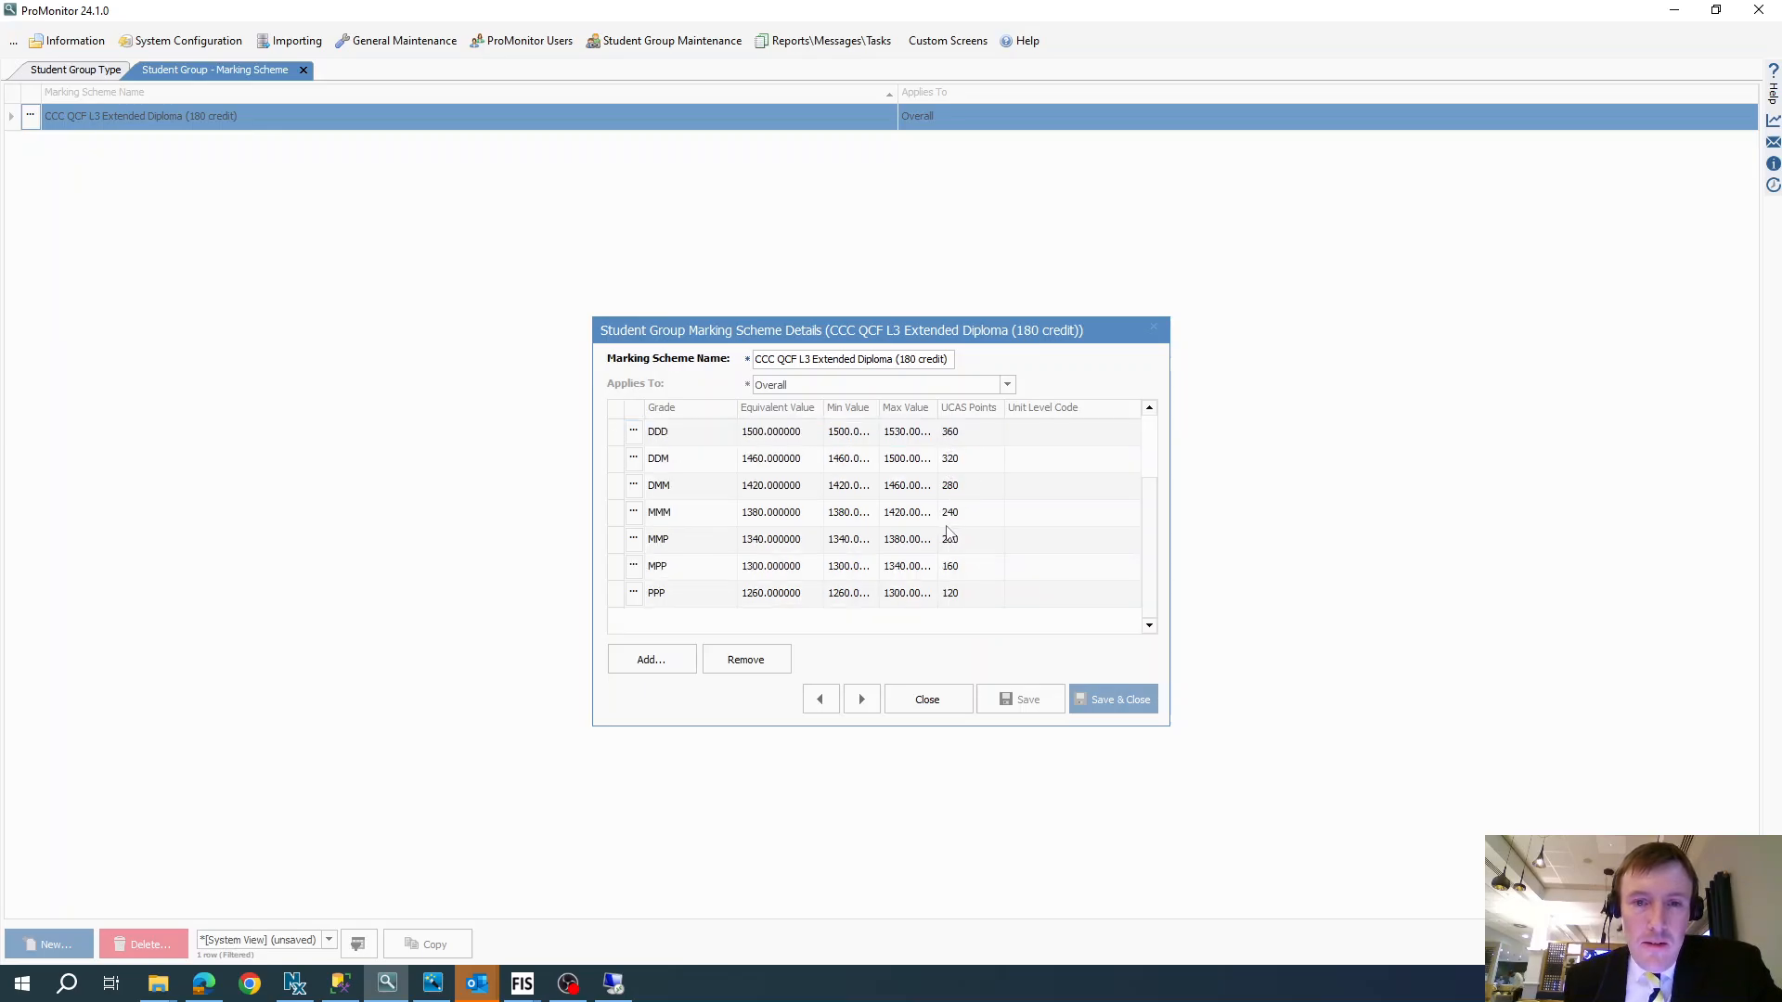
pyautogui.click(929, 710)
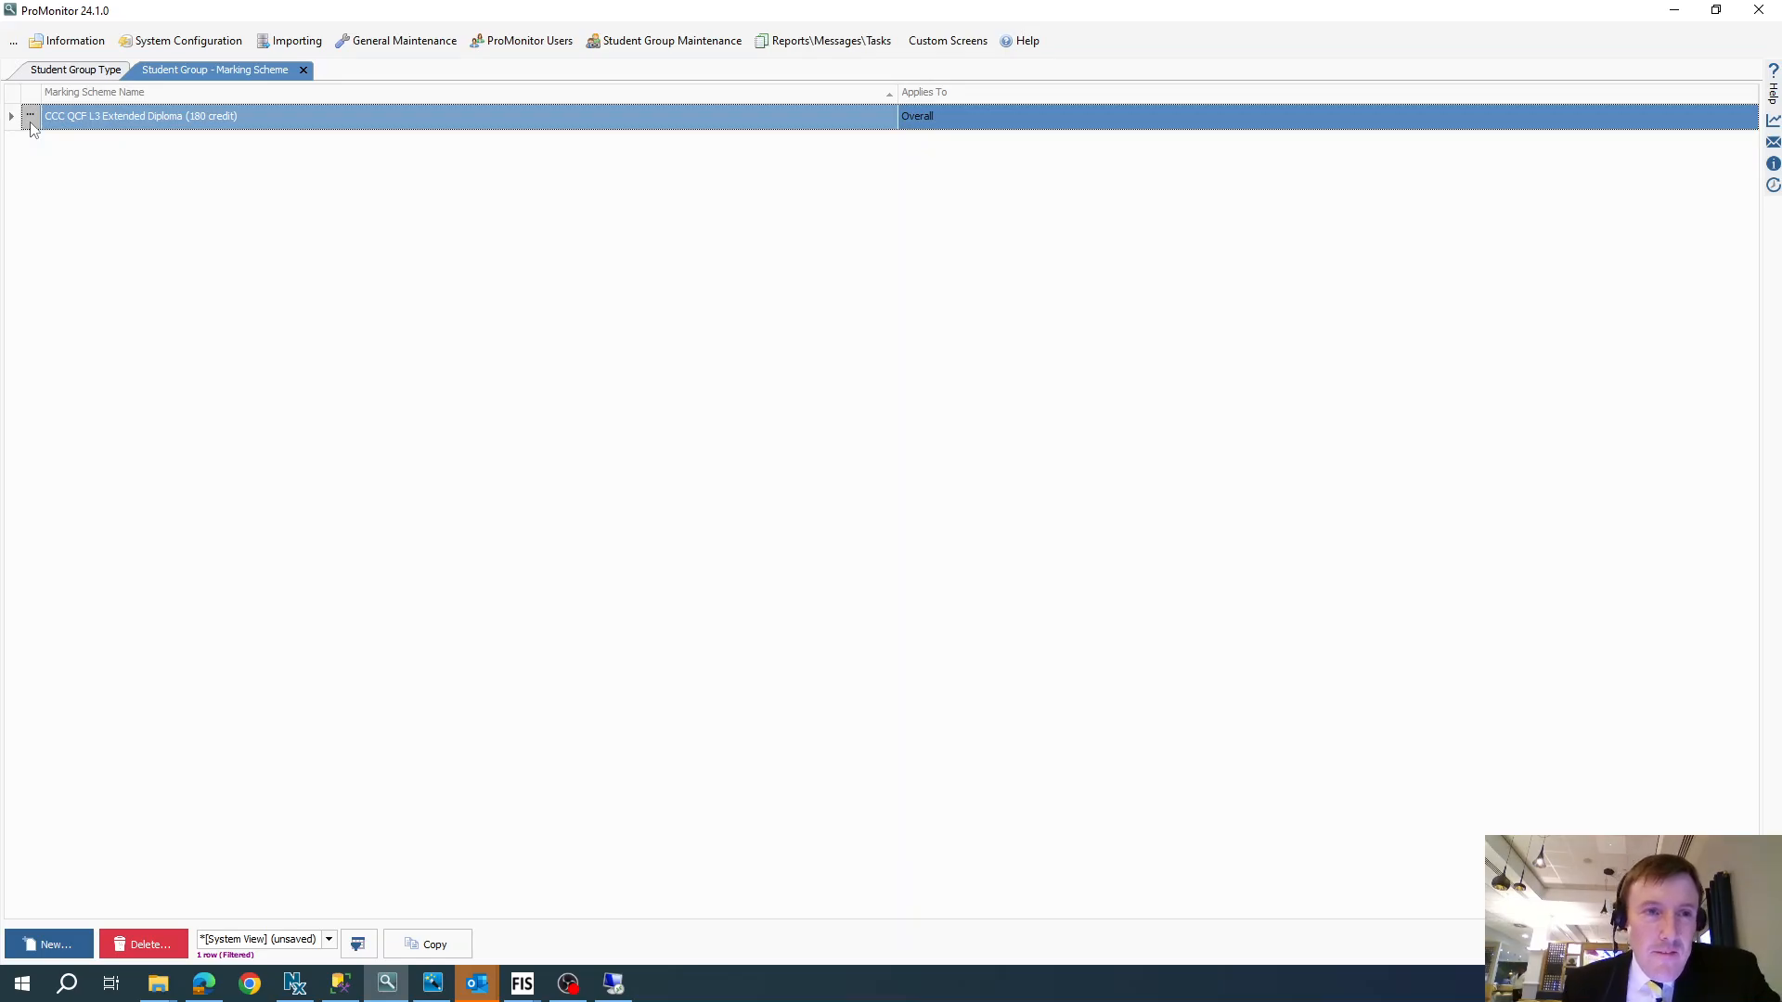
# - Create a new marking scheme named Test that applies to Assessment
pyautogui.click(25, 973)
pyautogui.click(36, 942)
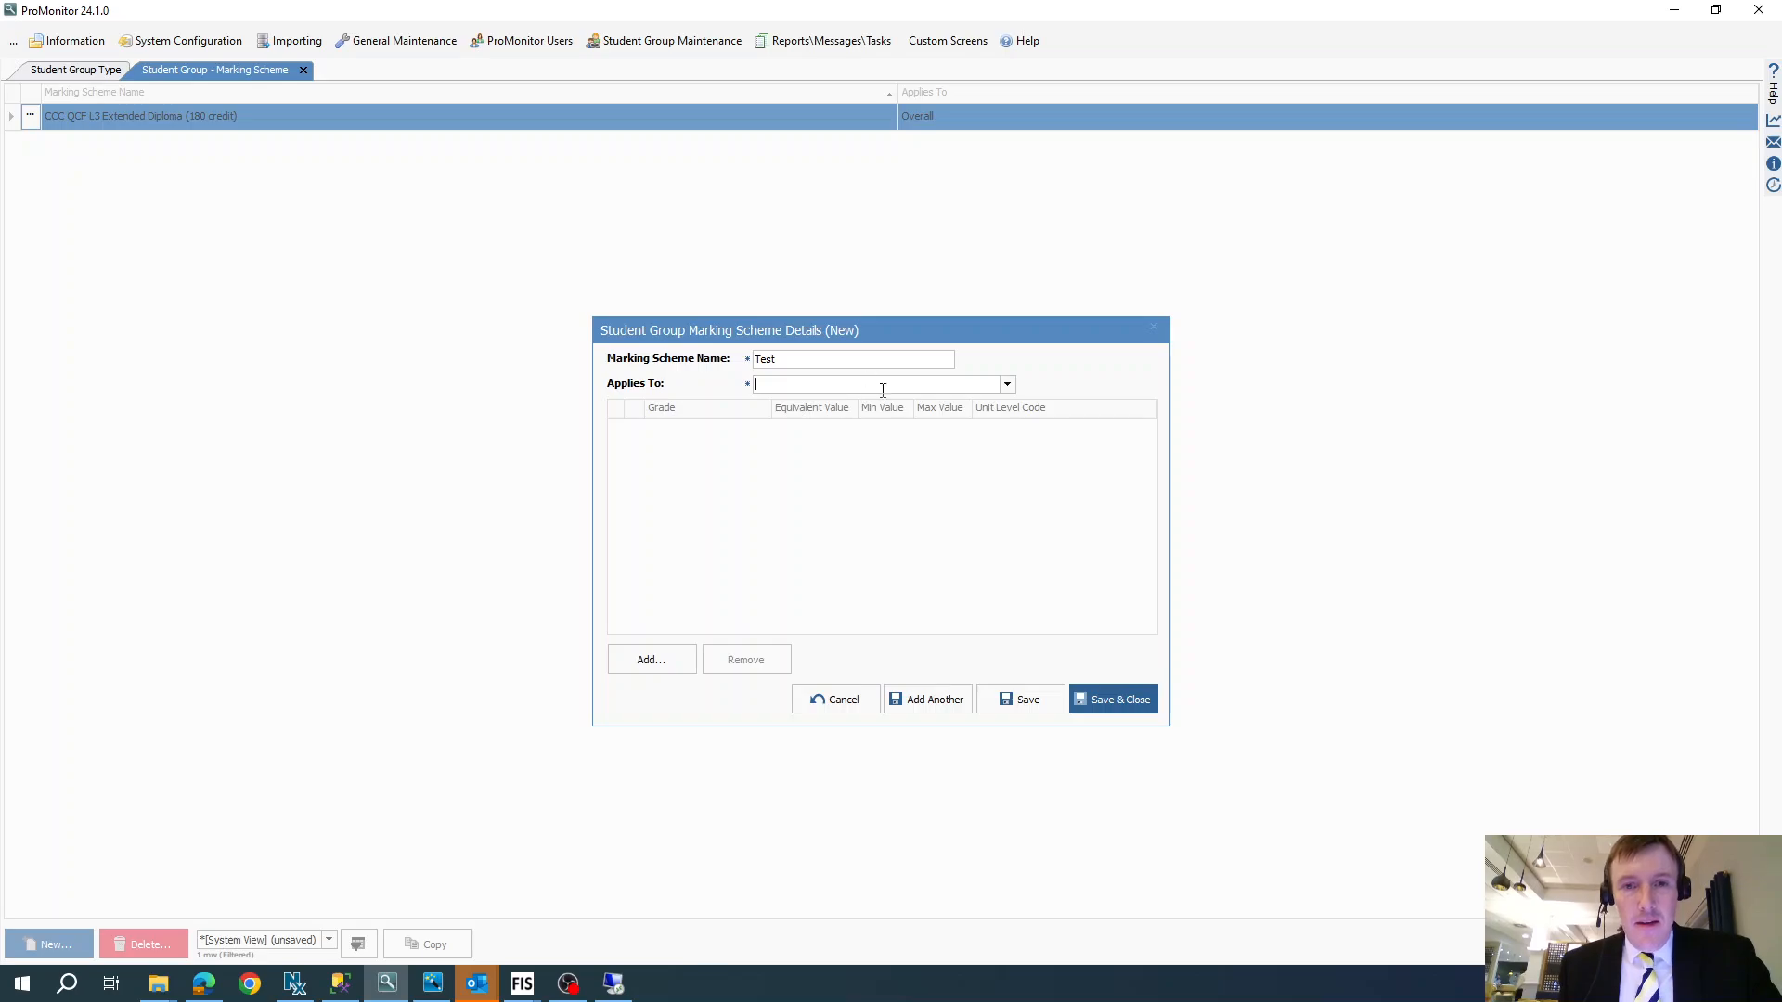
pyautogui.click(1006, 385)
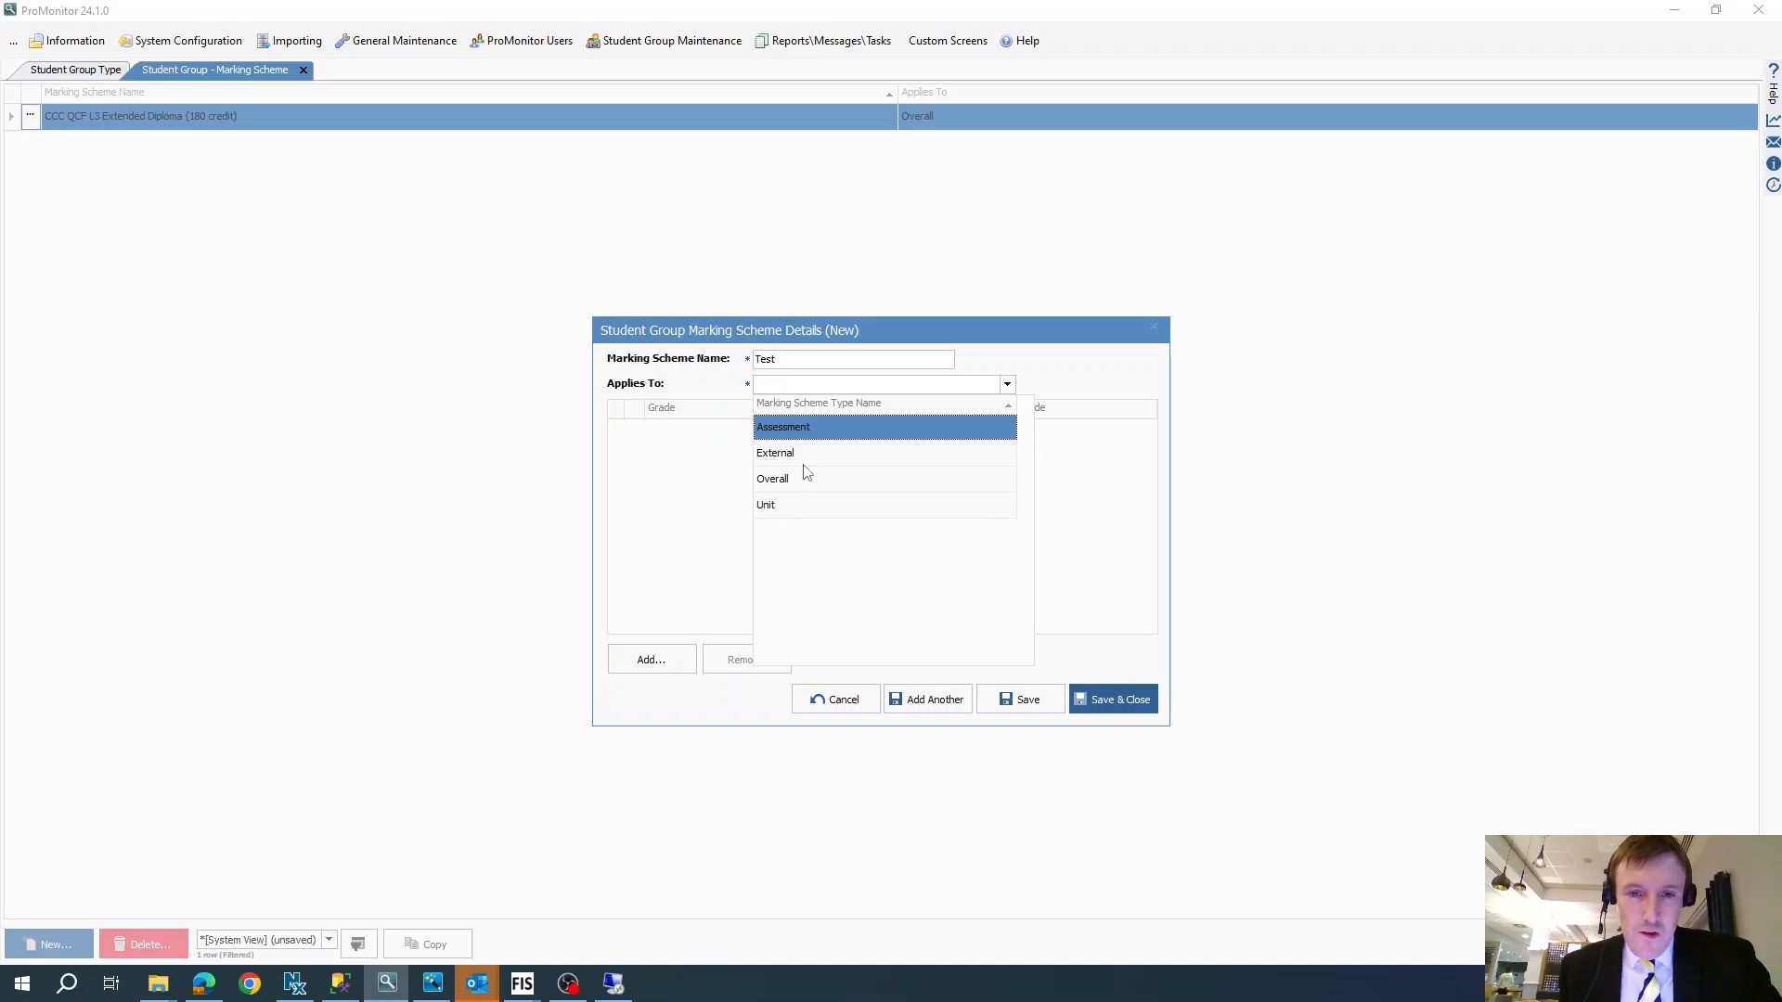
pyautogui.click(813, 433)
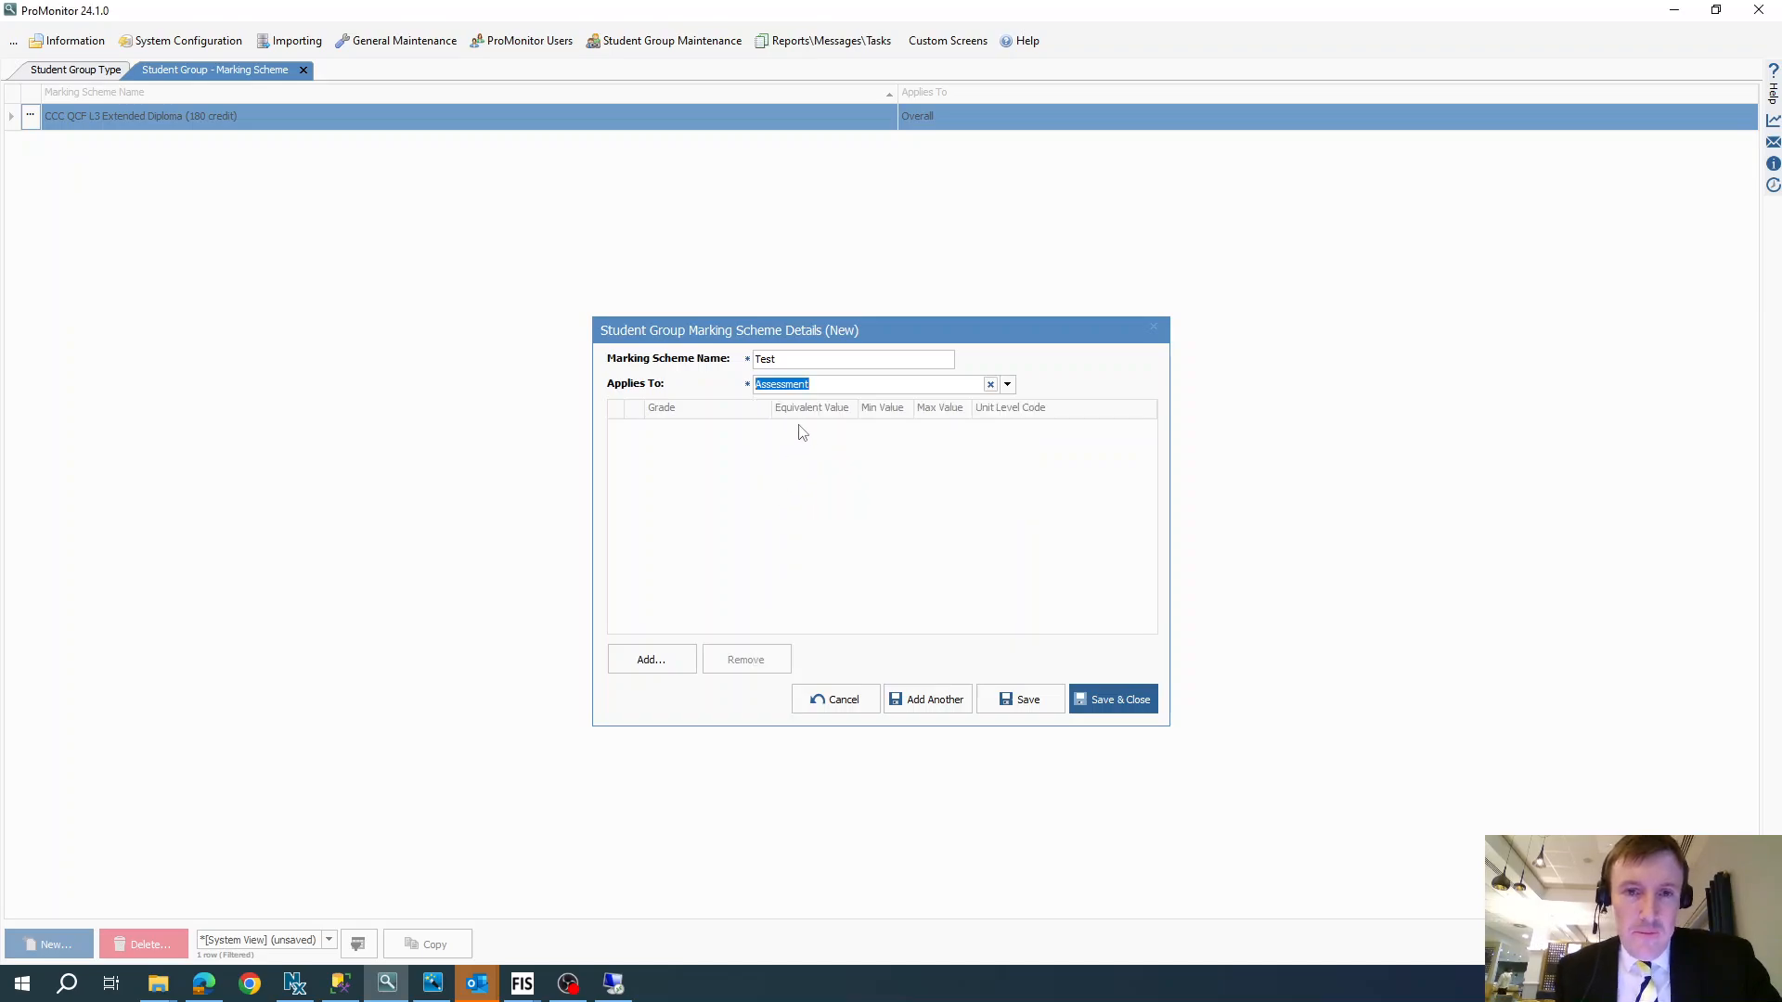
# - Add a grade F entry to the marking scheme with a minimum value of 0 and a maximum value of 39.99999
pyautogui.click(653, 661)
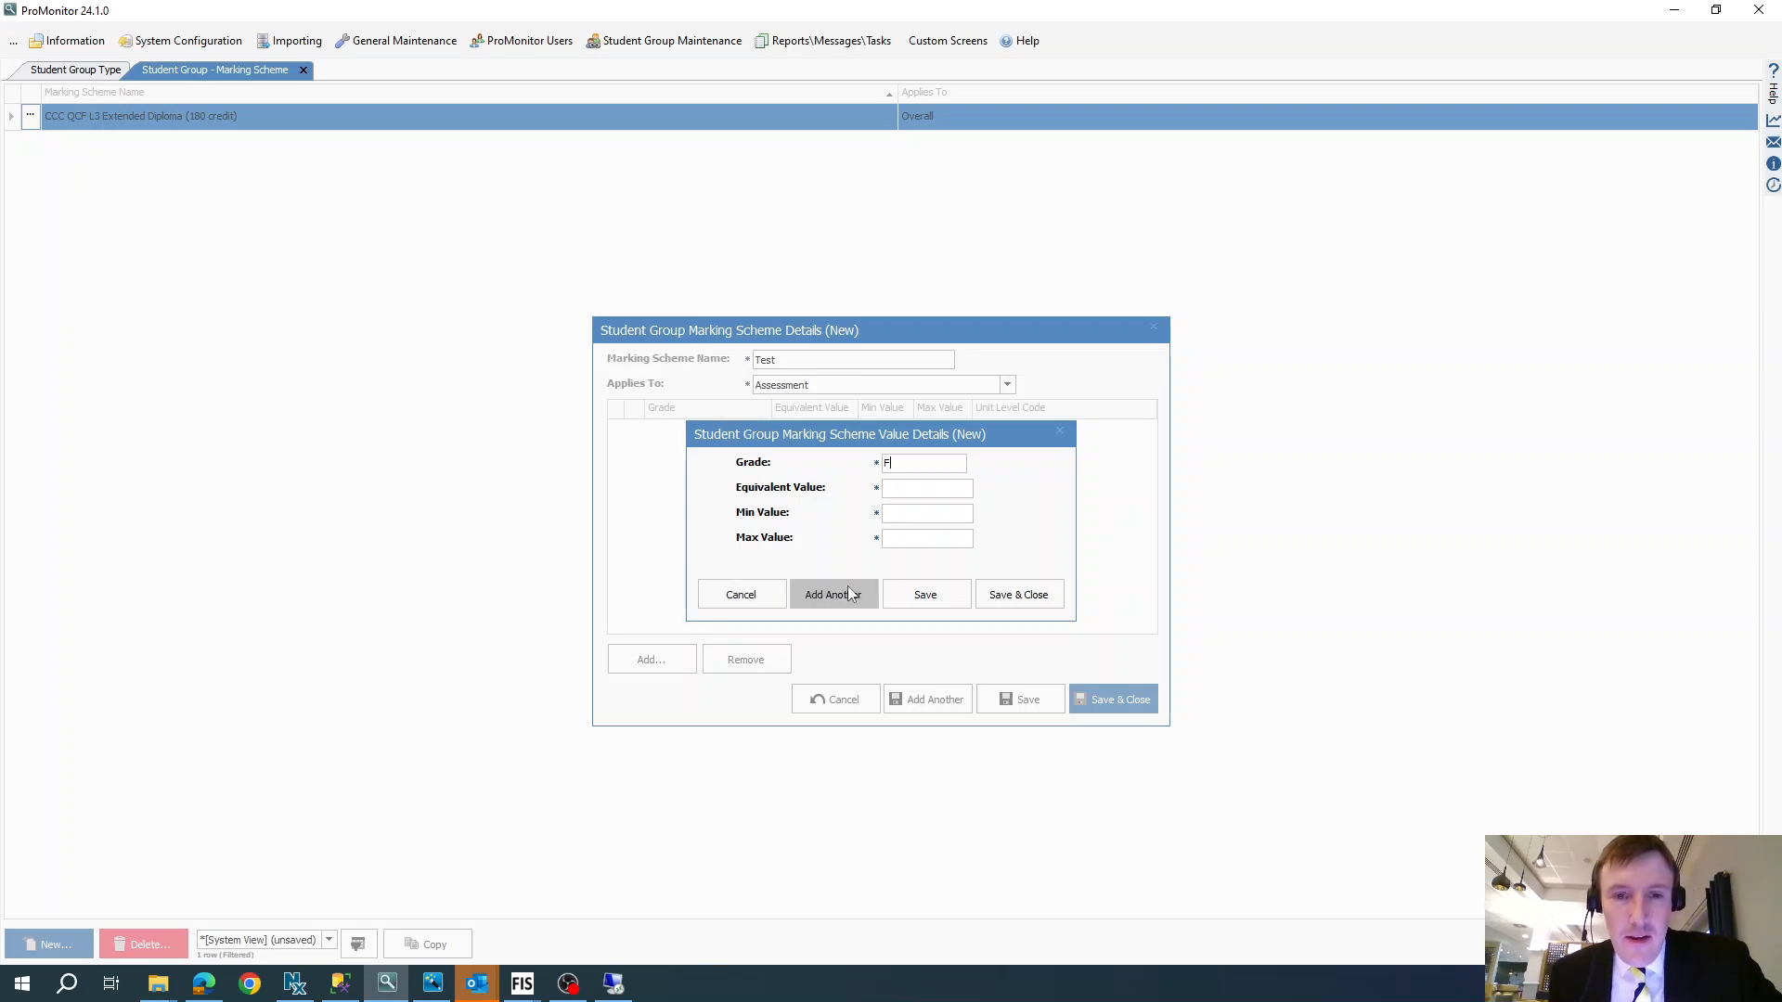
pyautogui.write('0')
pyautogui.click(927, 542)
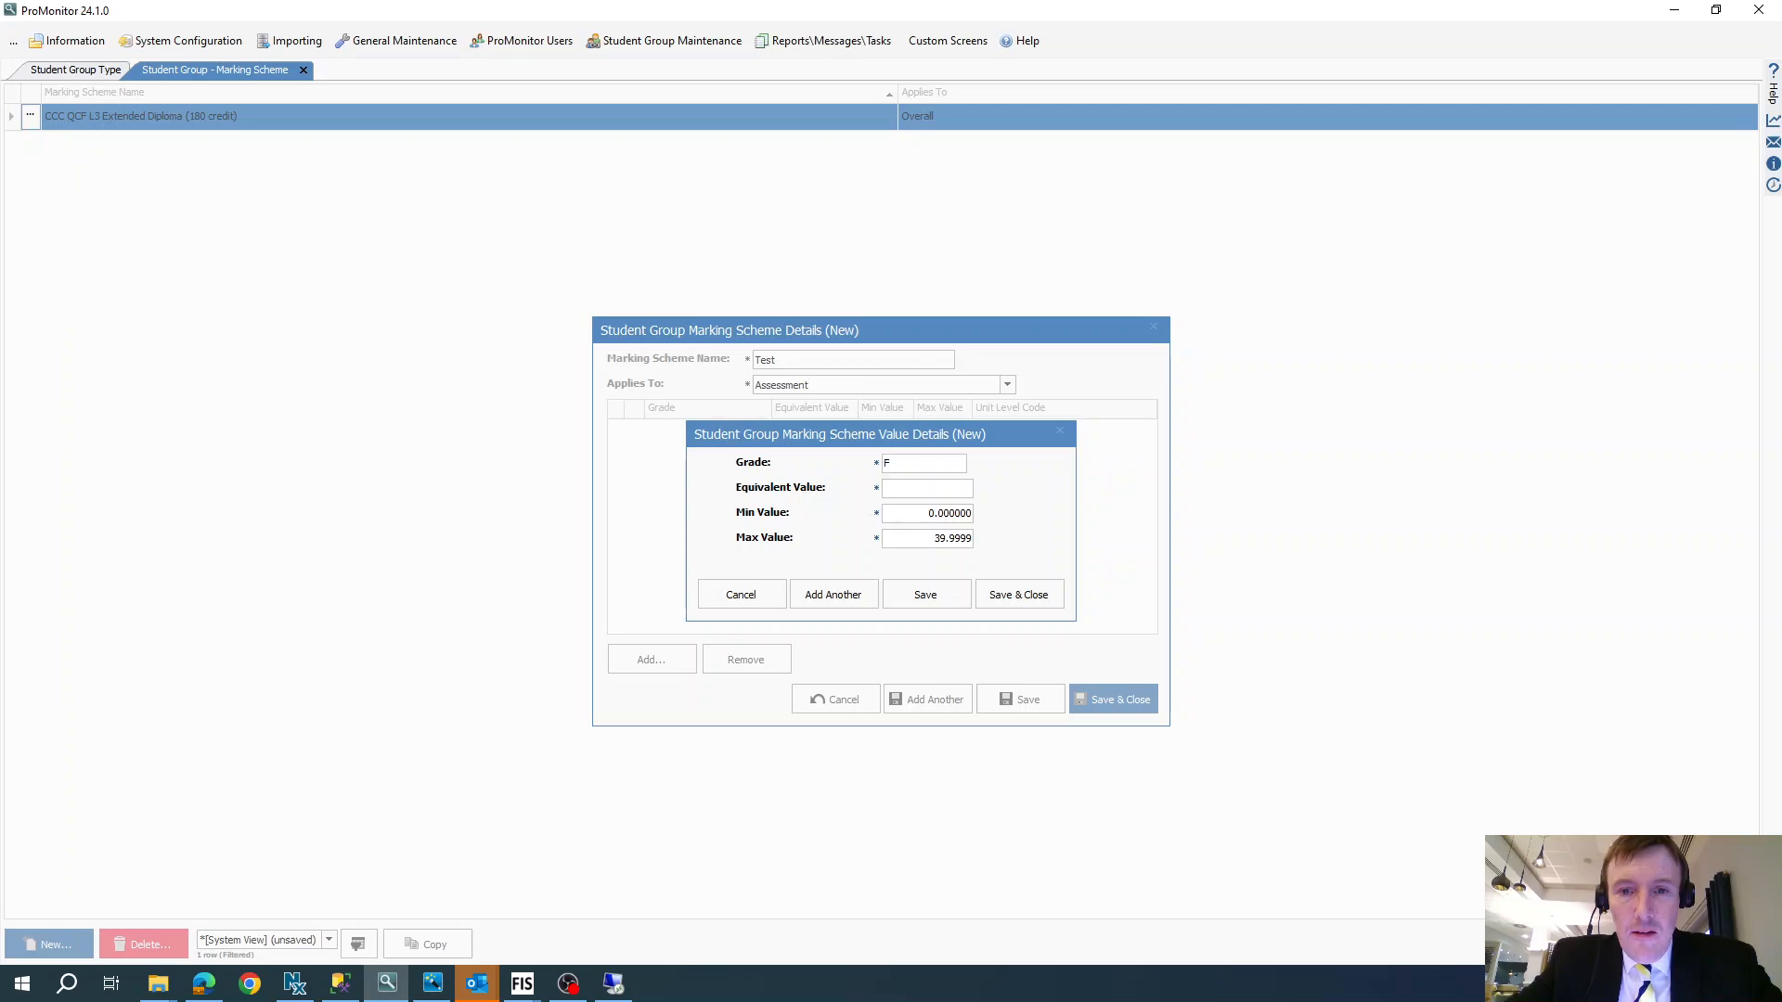
pyautogui.write('9')
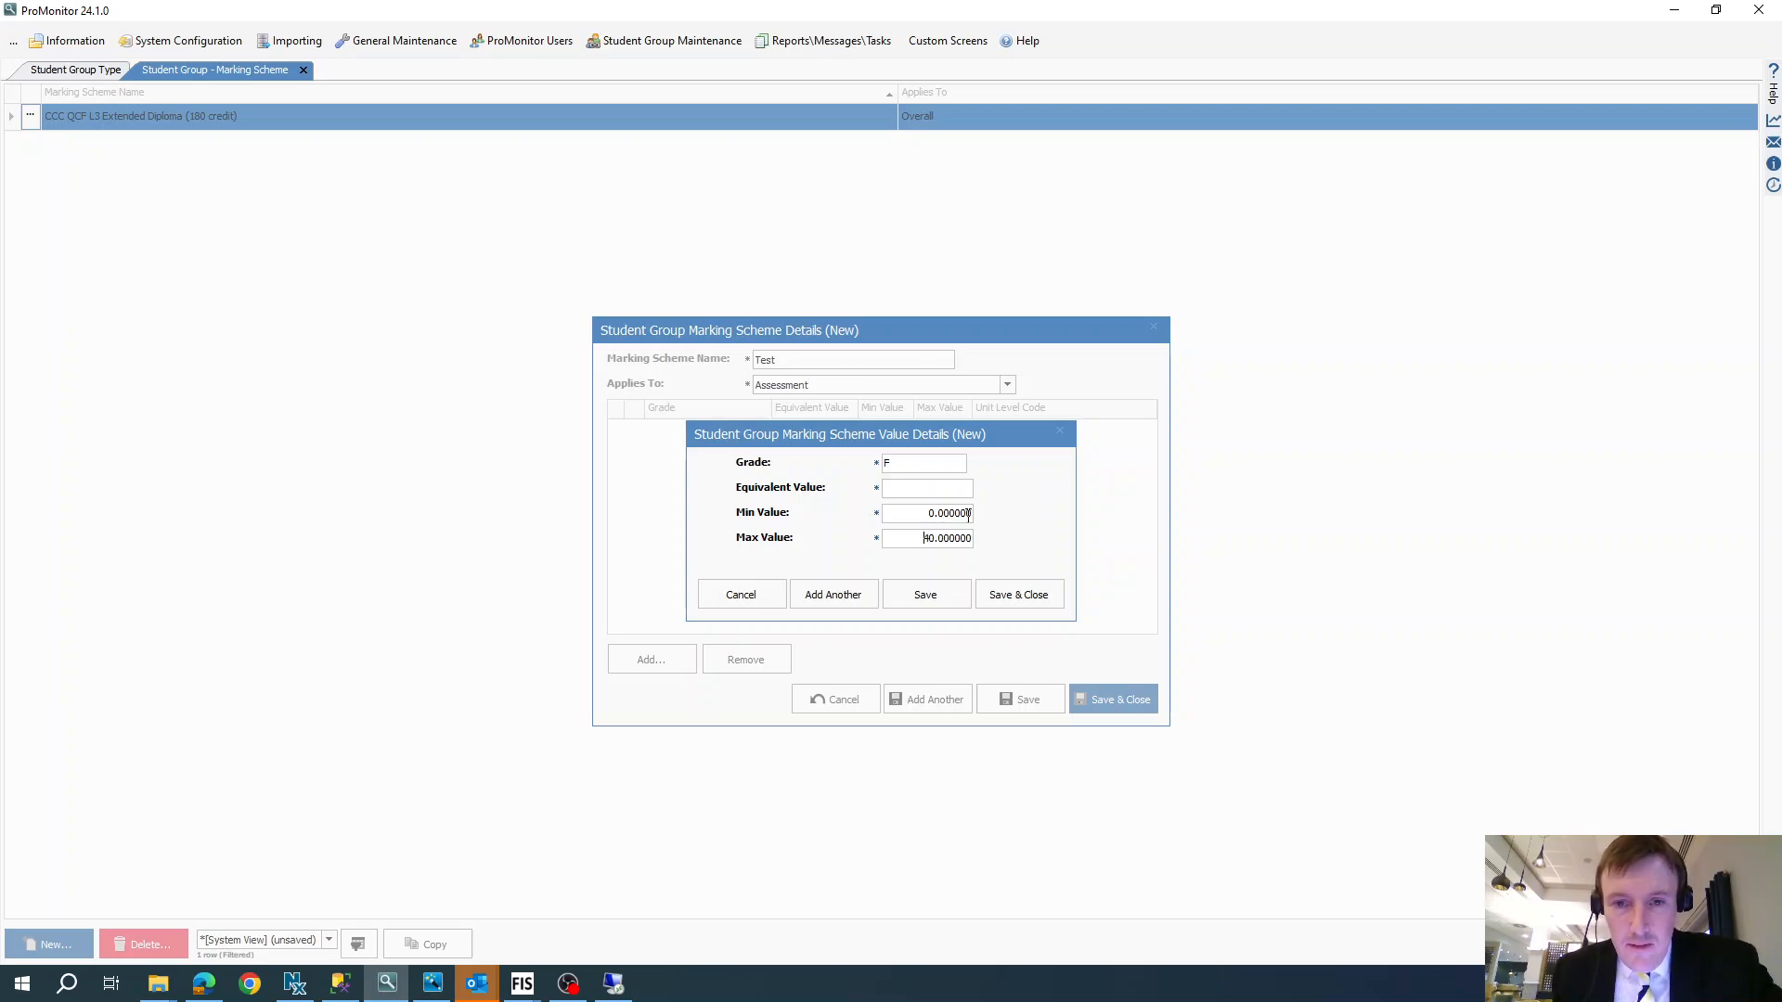
pyautogui.moveTo(923, 538); pyautogui.dragTo(972, 539)
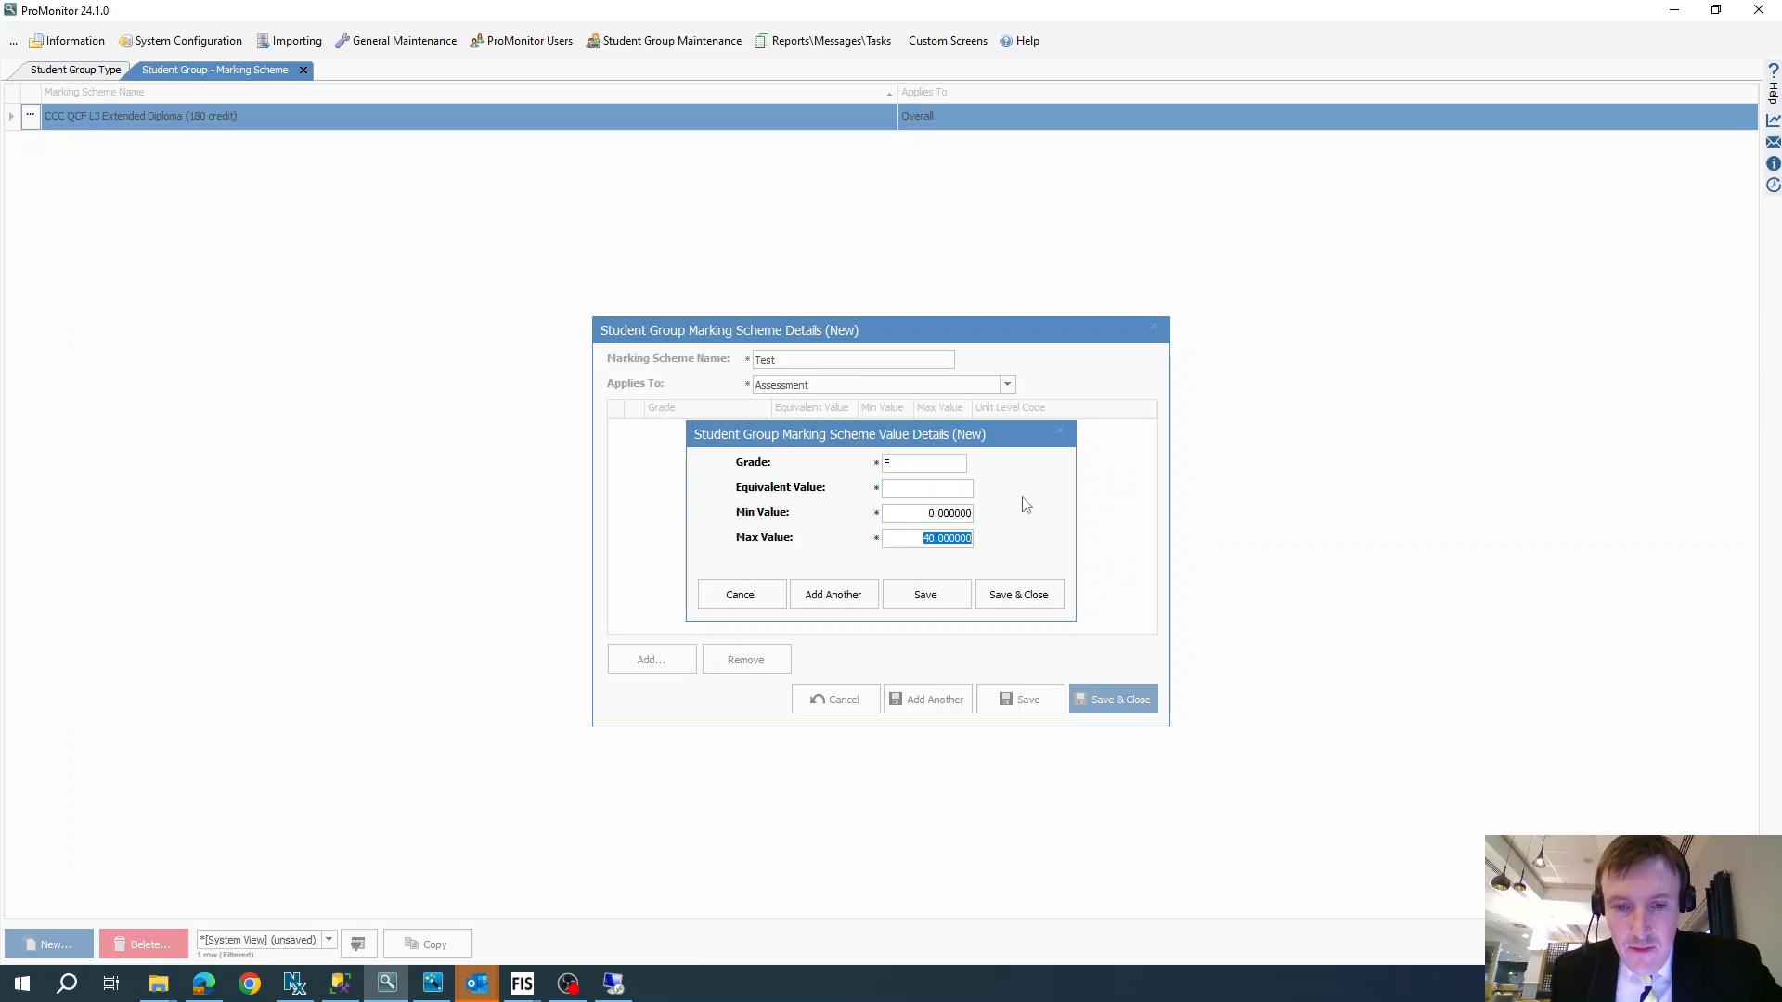
pyautogui.write('39.')
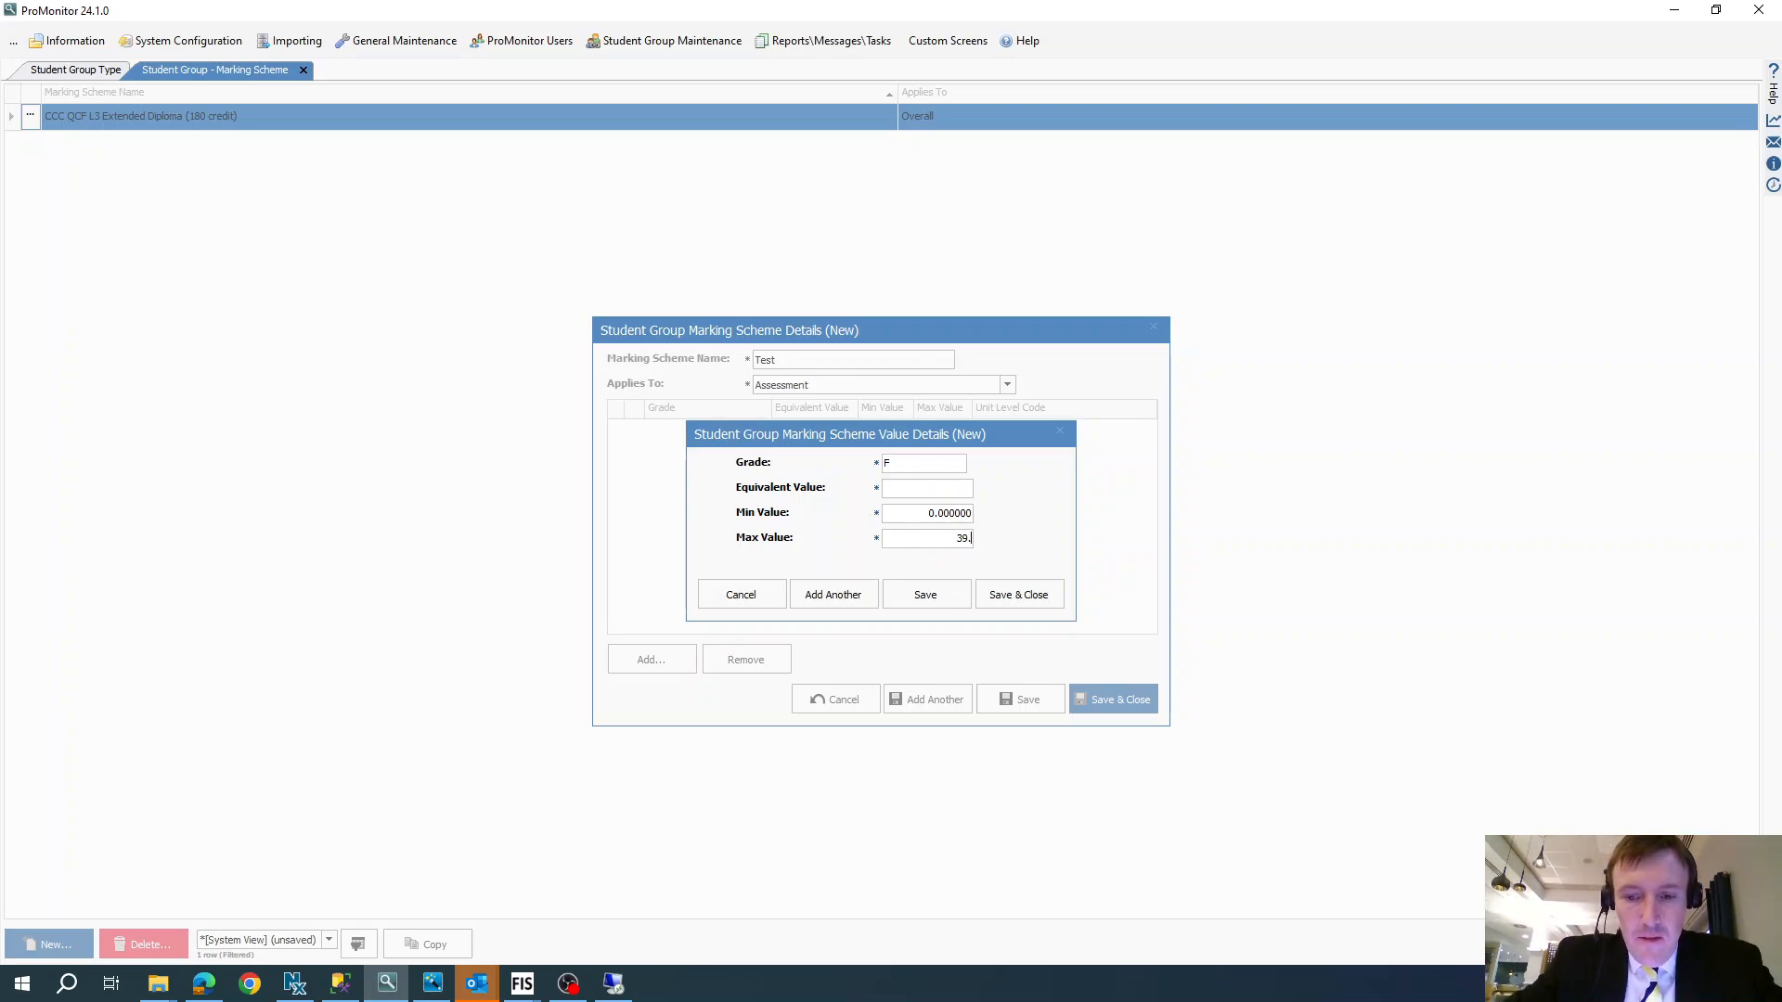
pyautogui.write('99999')
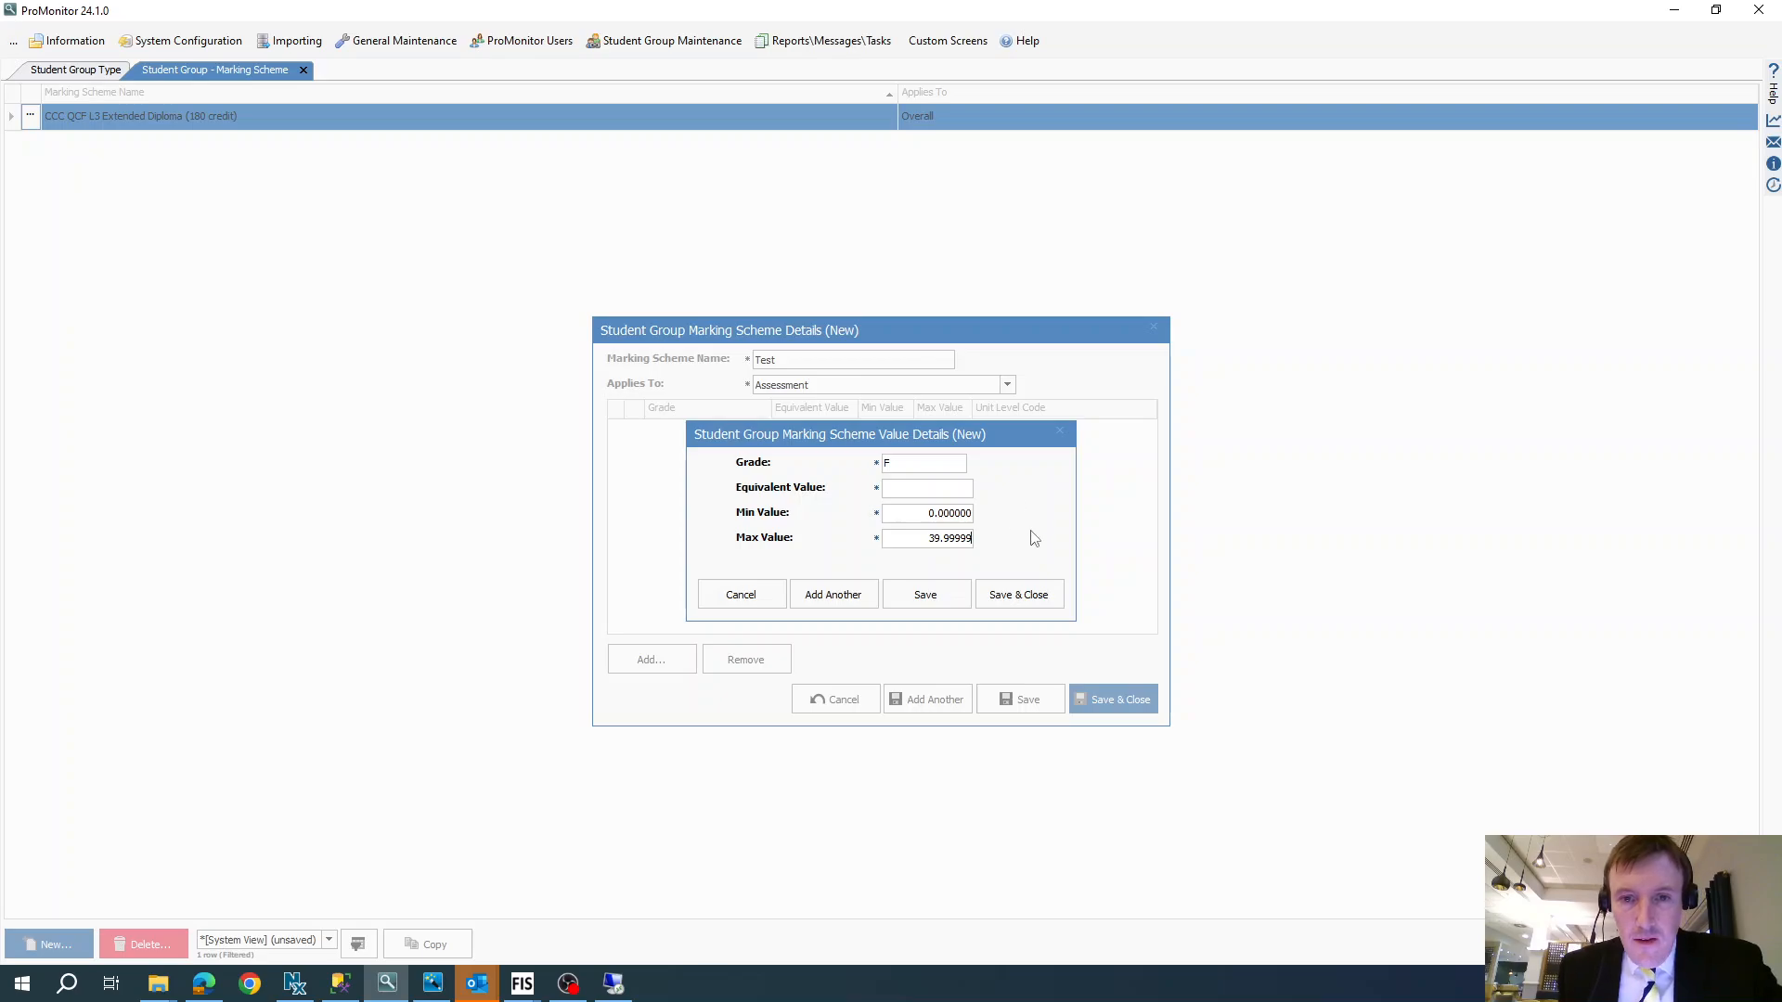
# - Set grade F's equivalent value to 20 and save it, continuing with another grade entry
pyautogui.click(905, 515)
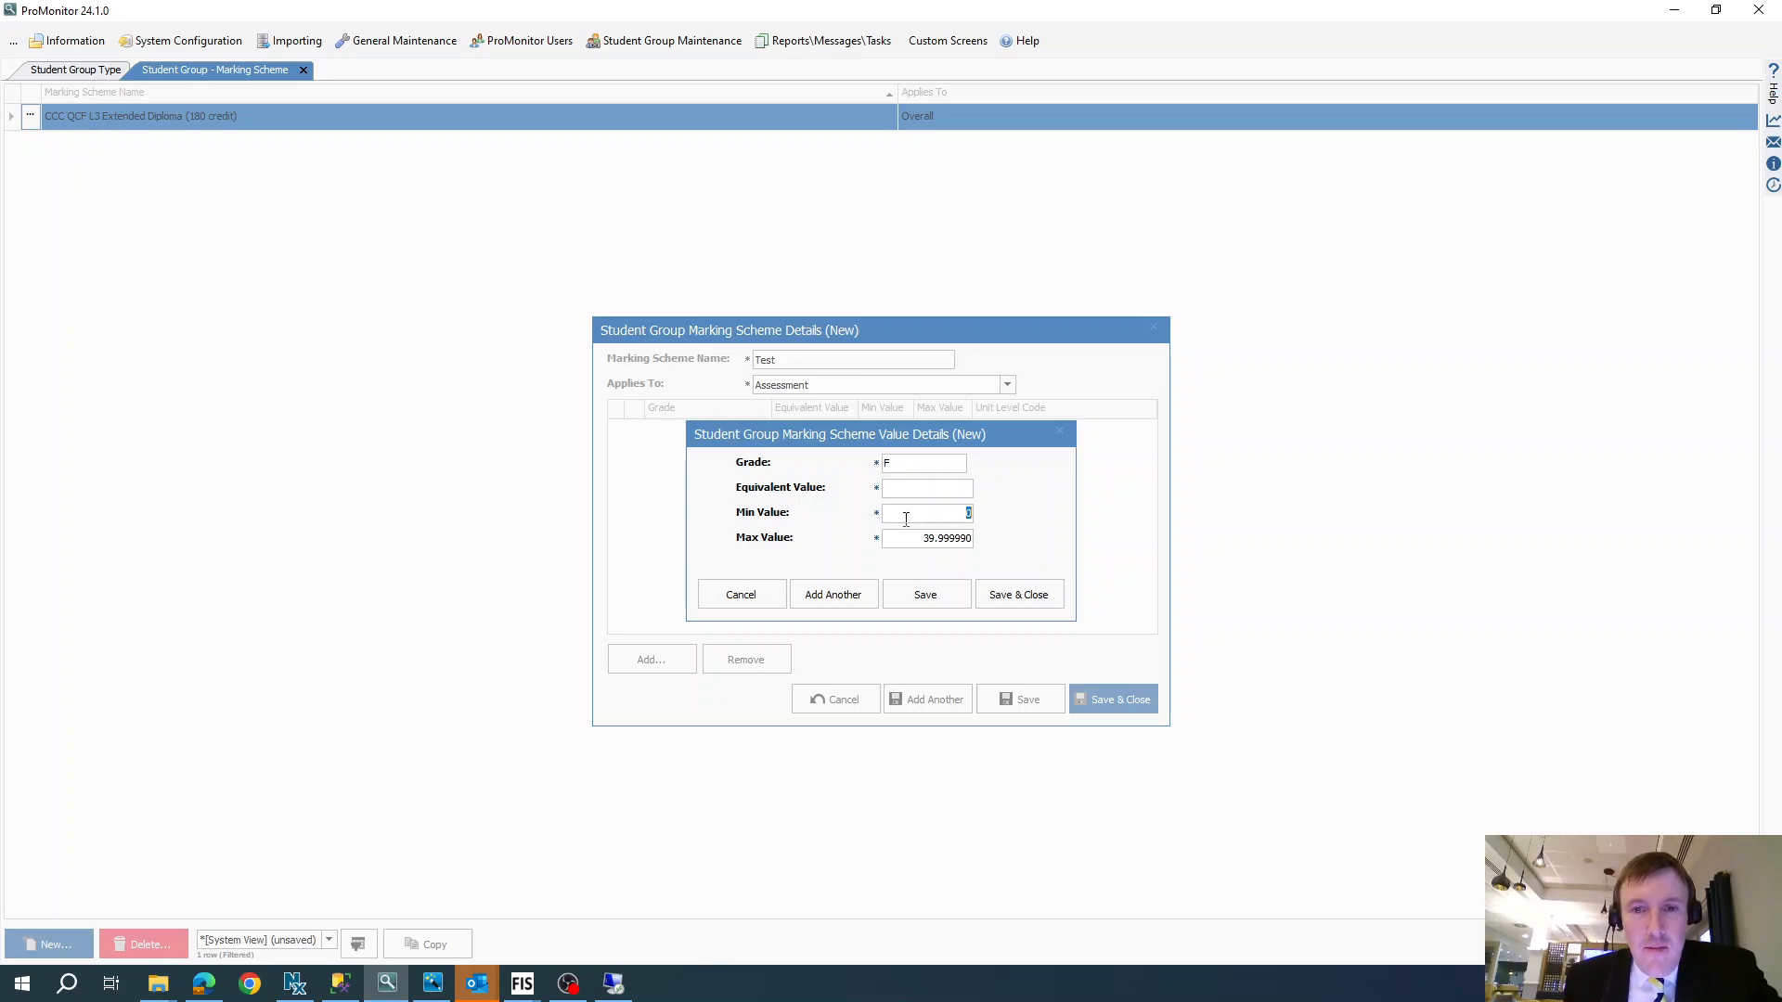
pyautogui.click(903, 535)
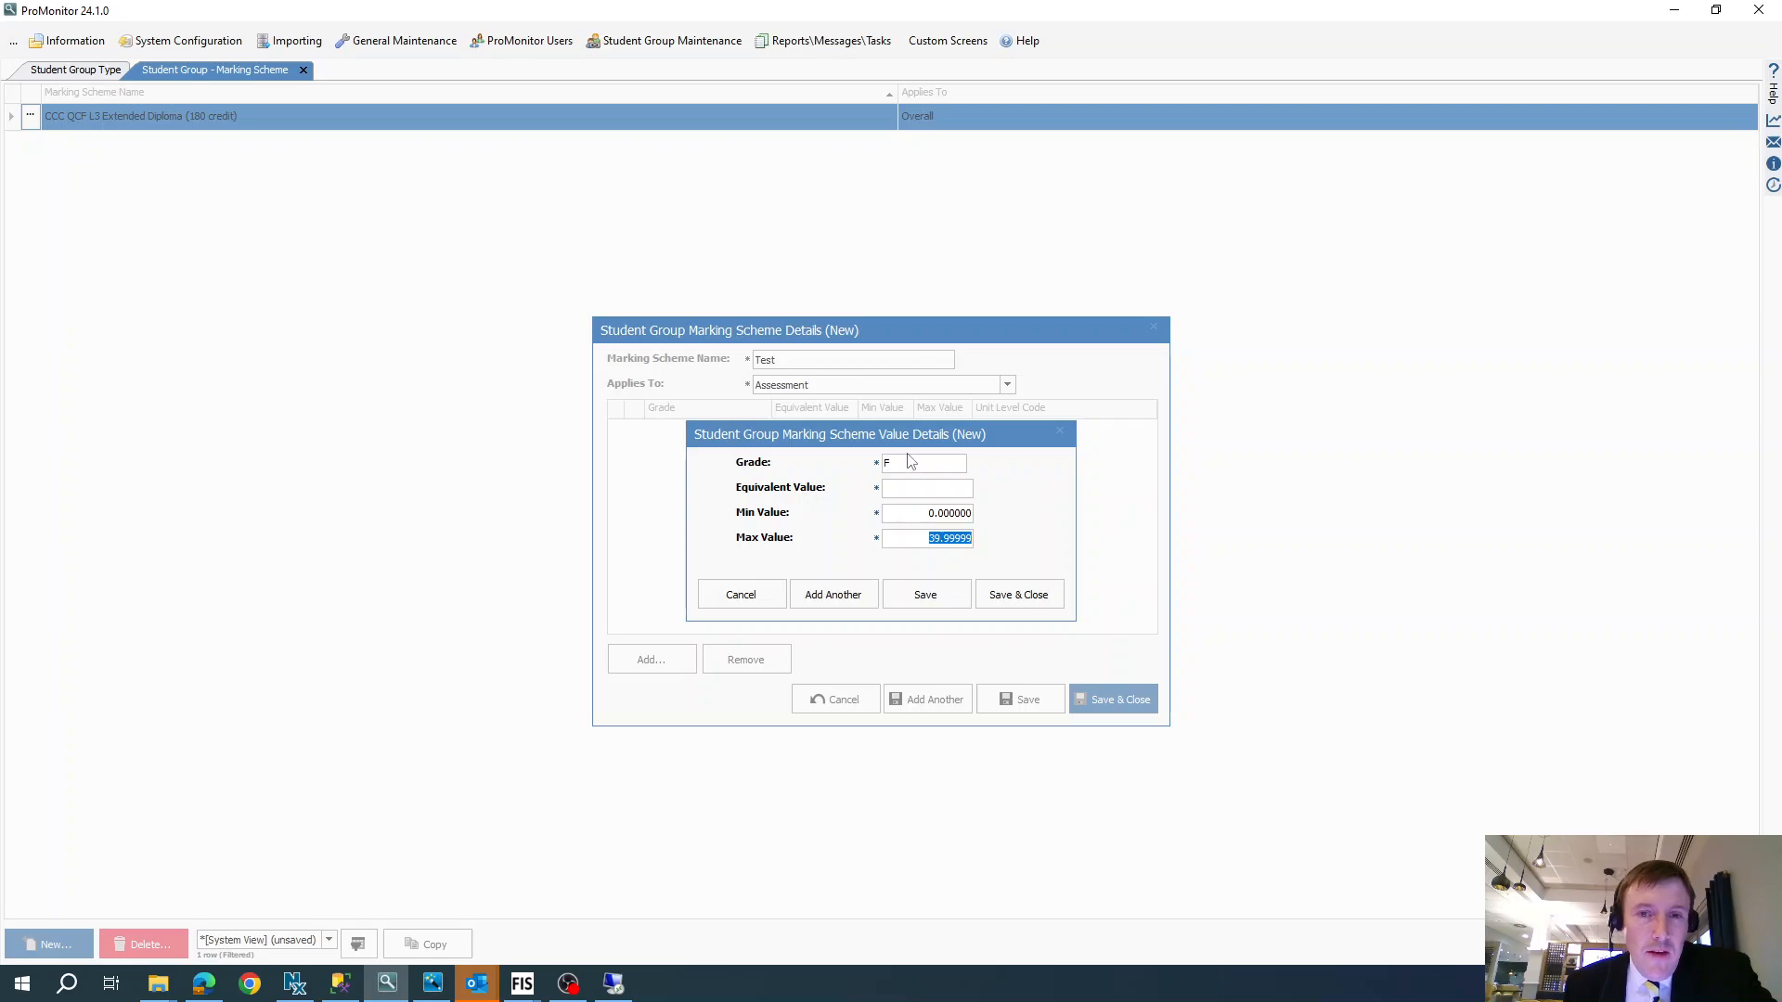
pyautogui.click(946, 492)
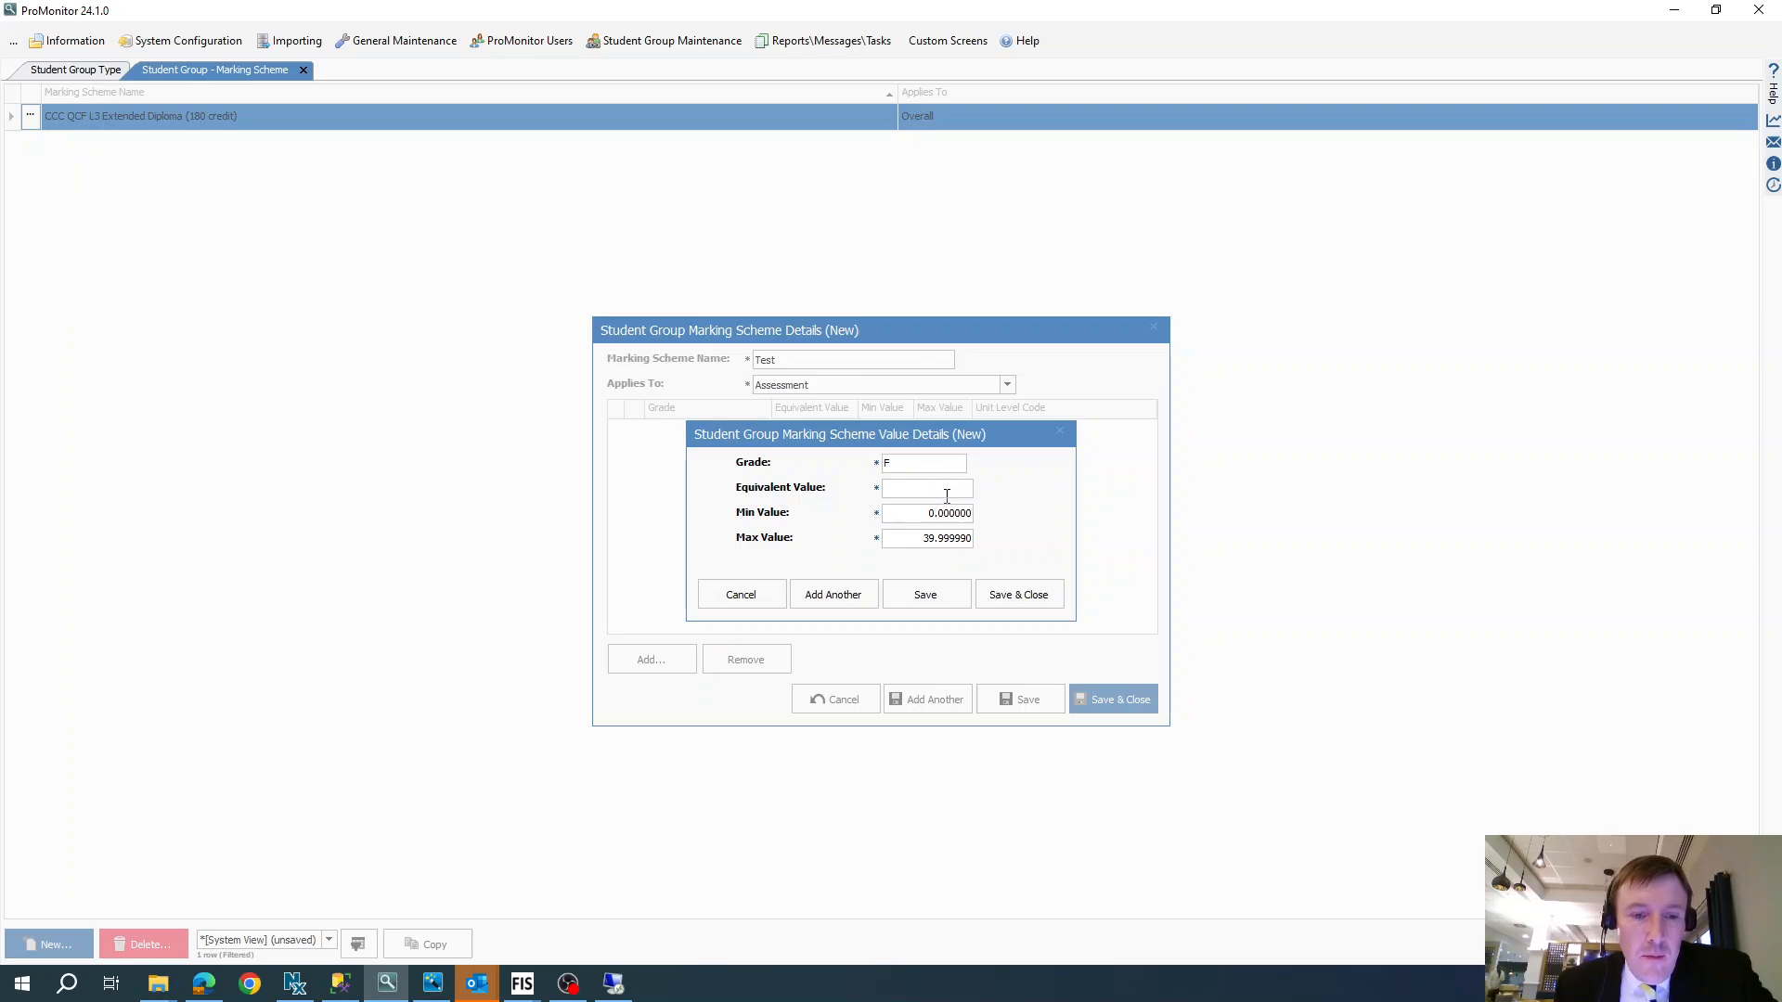
pyautogui.write('2')
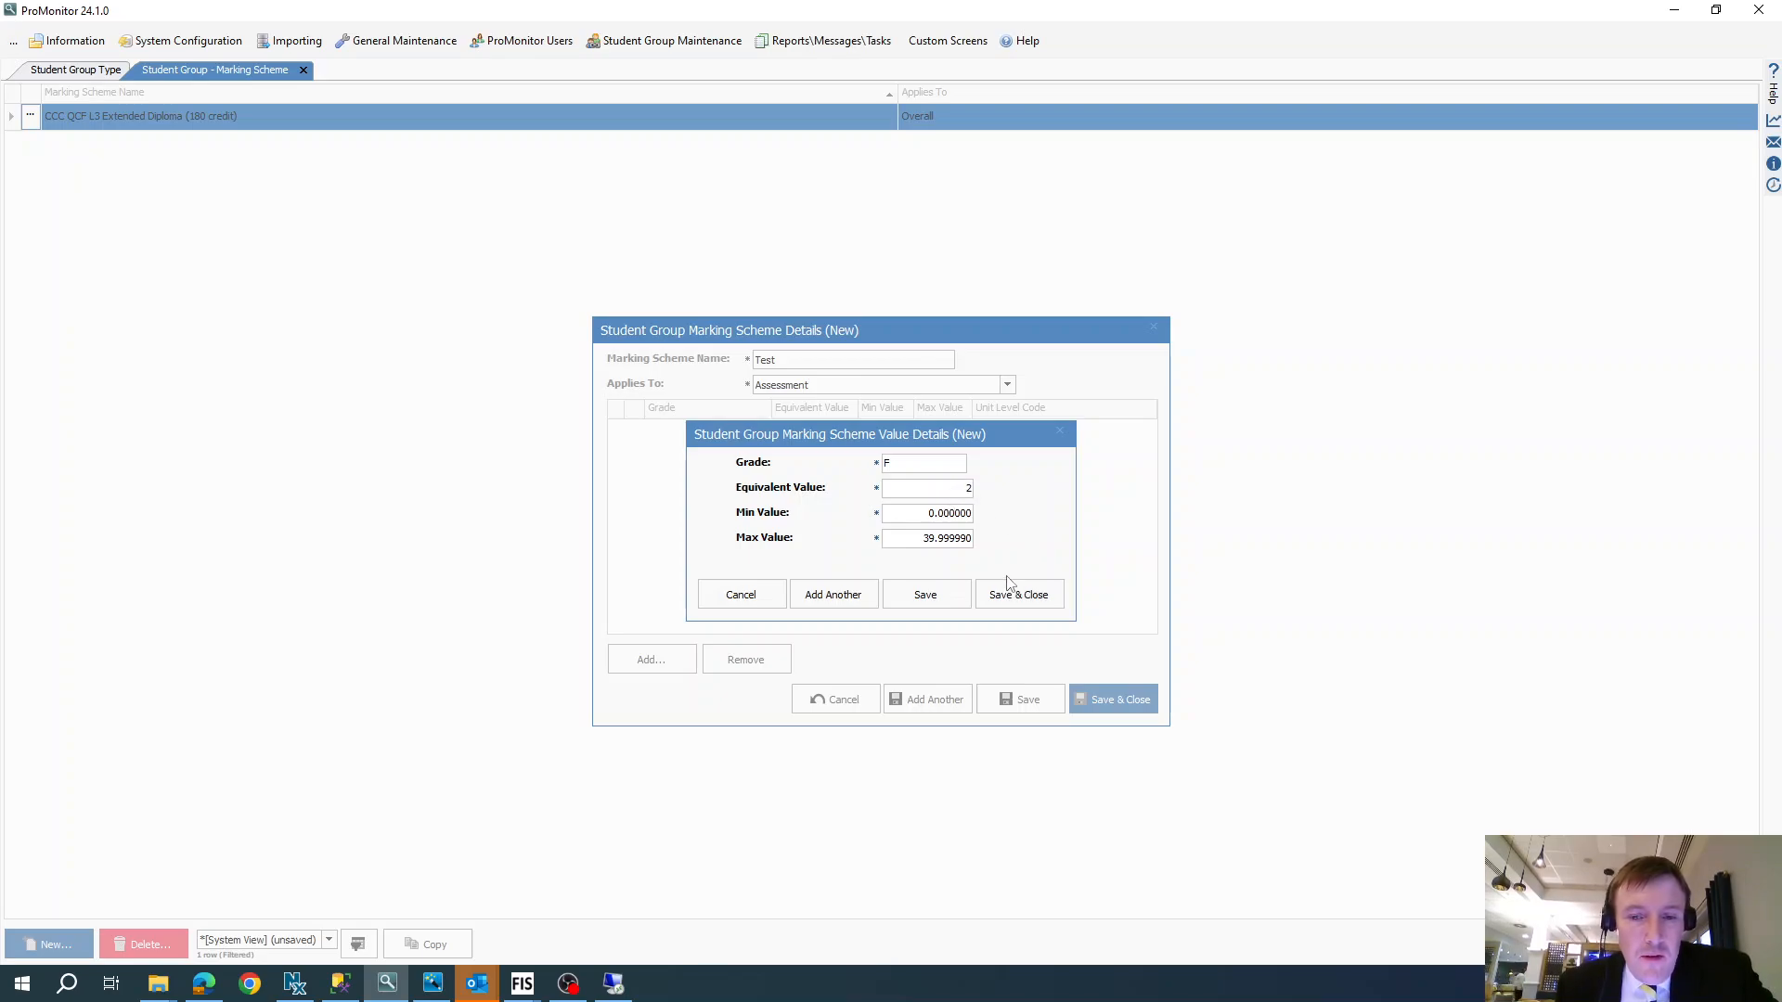
pyautogui.write('0')
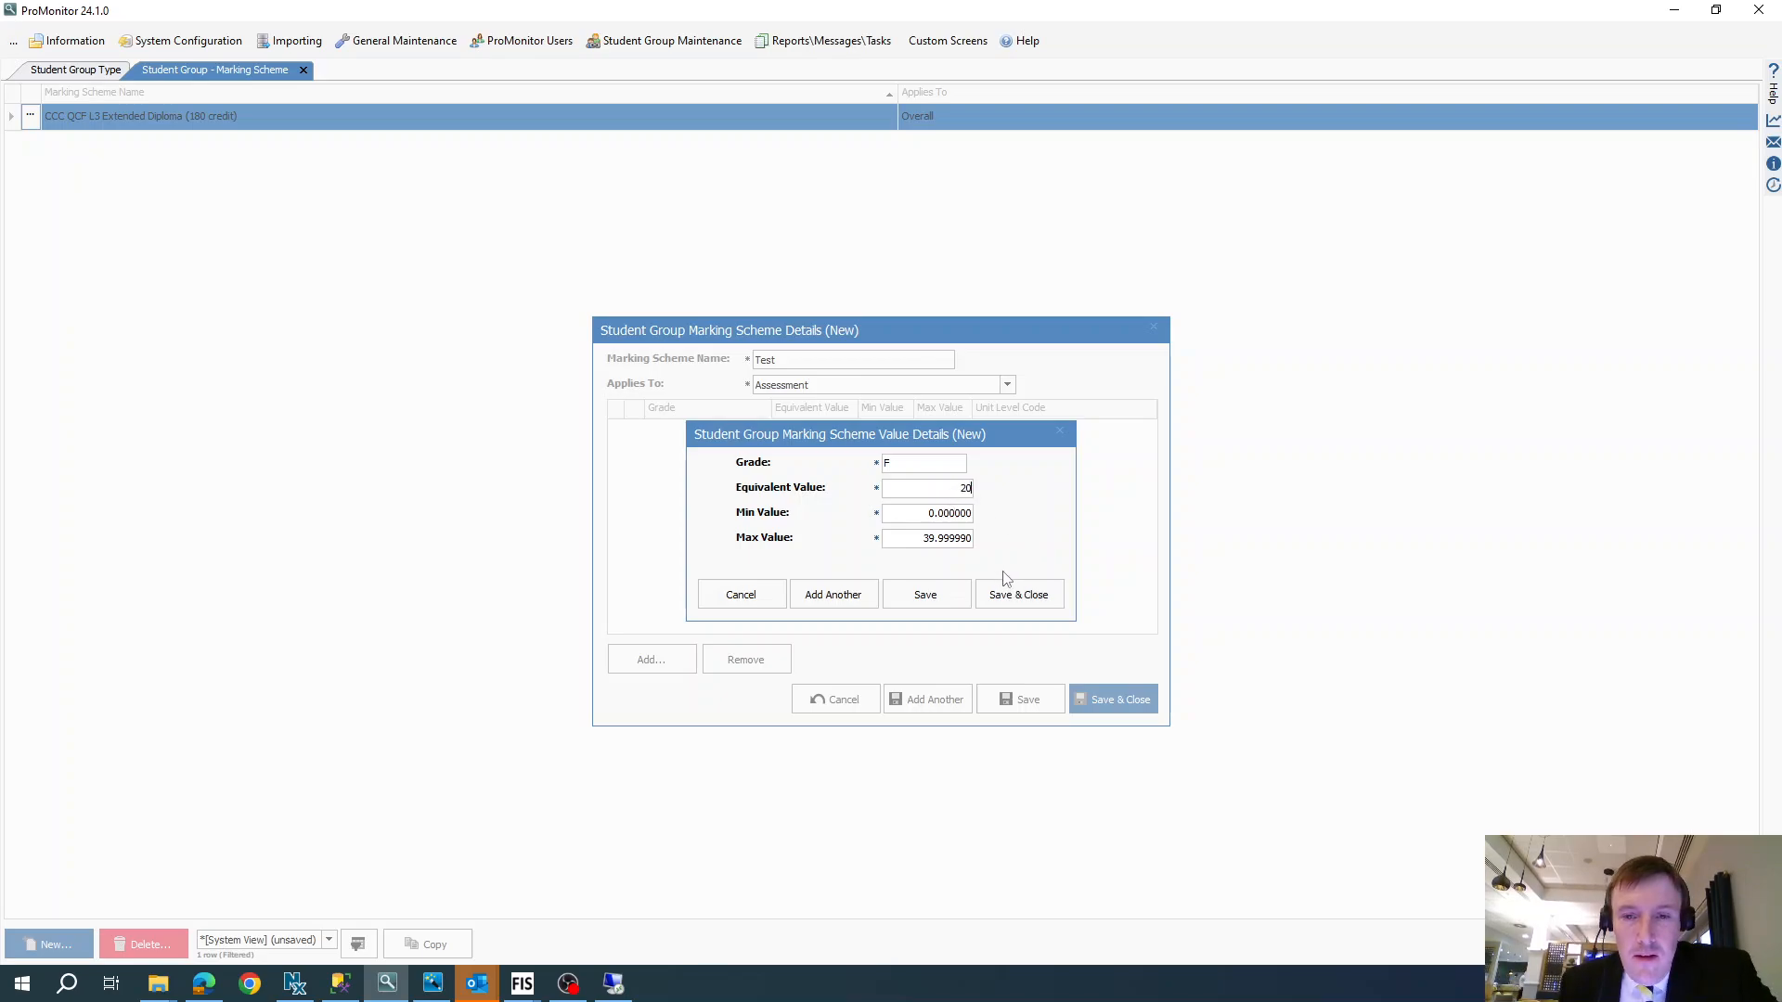
pyautogui.click(834, 594)
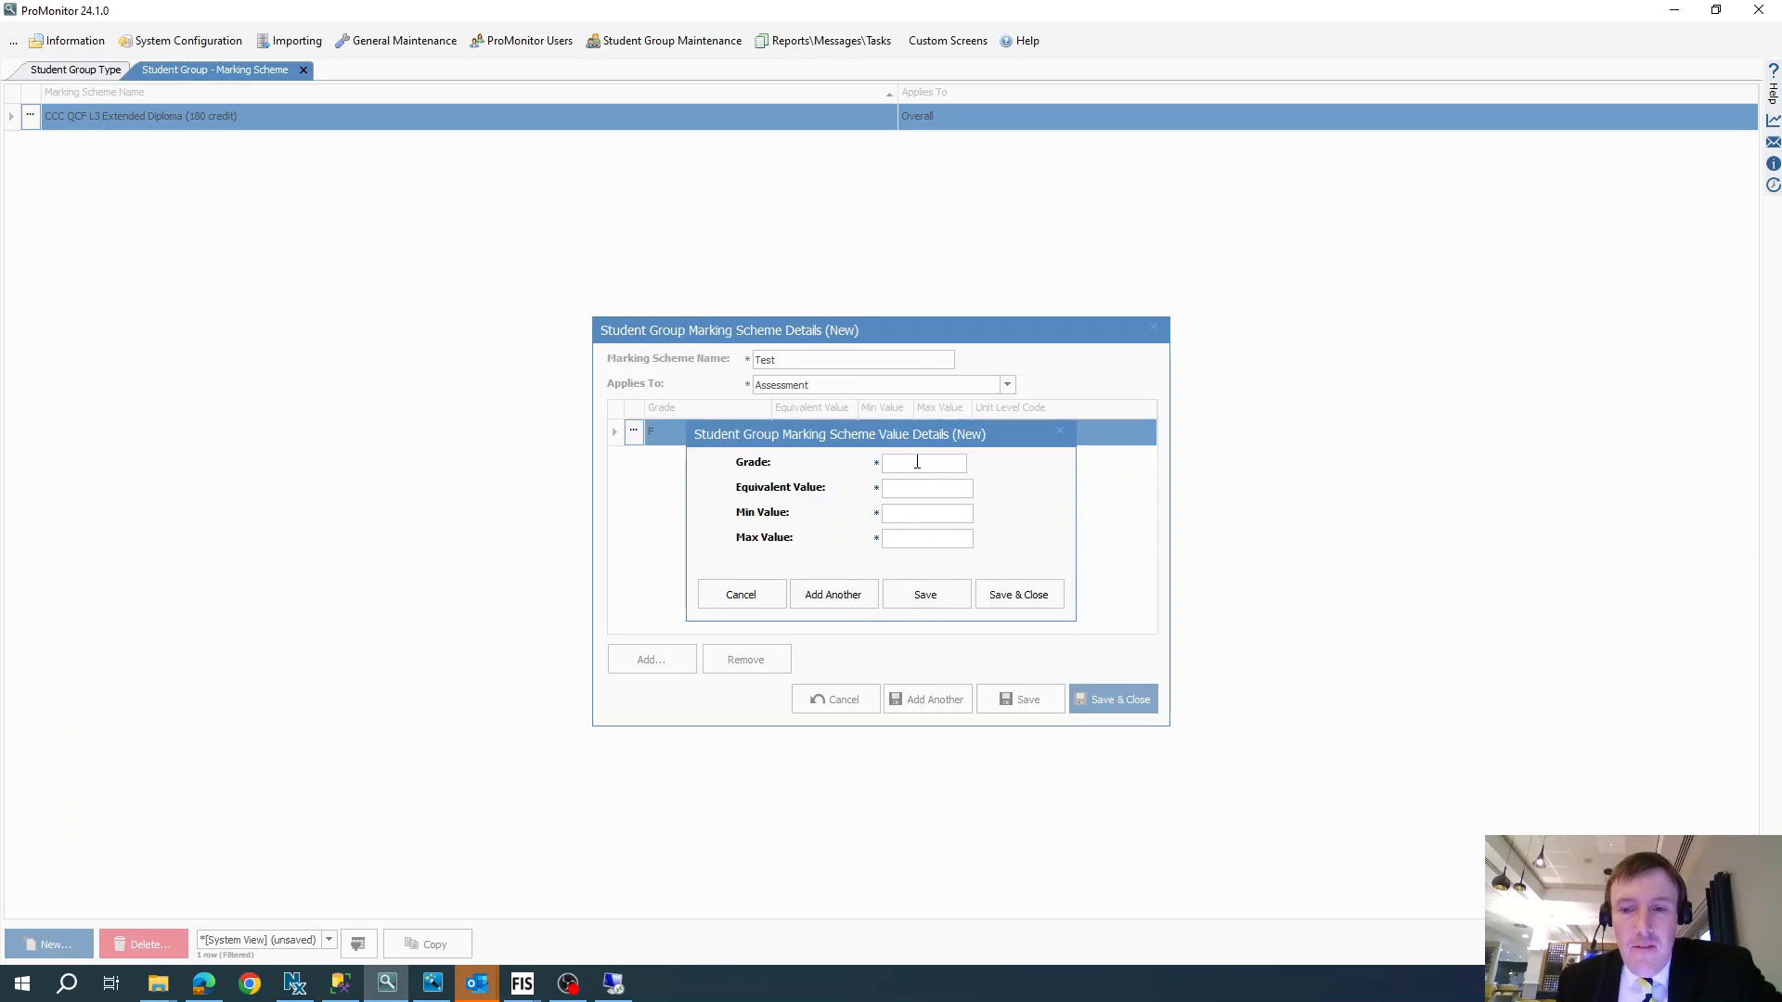
# - Enter grade P with minimum value 40, maximum value 59.99999 and equivalent value 50, and save it with another new entry
pyautogui.write('P')
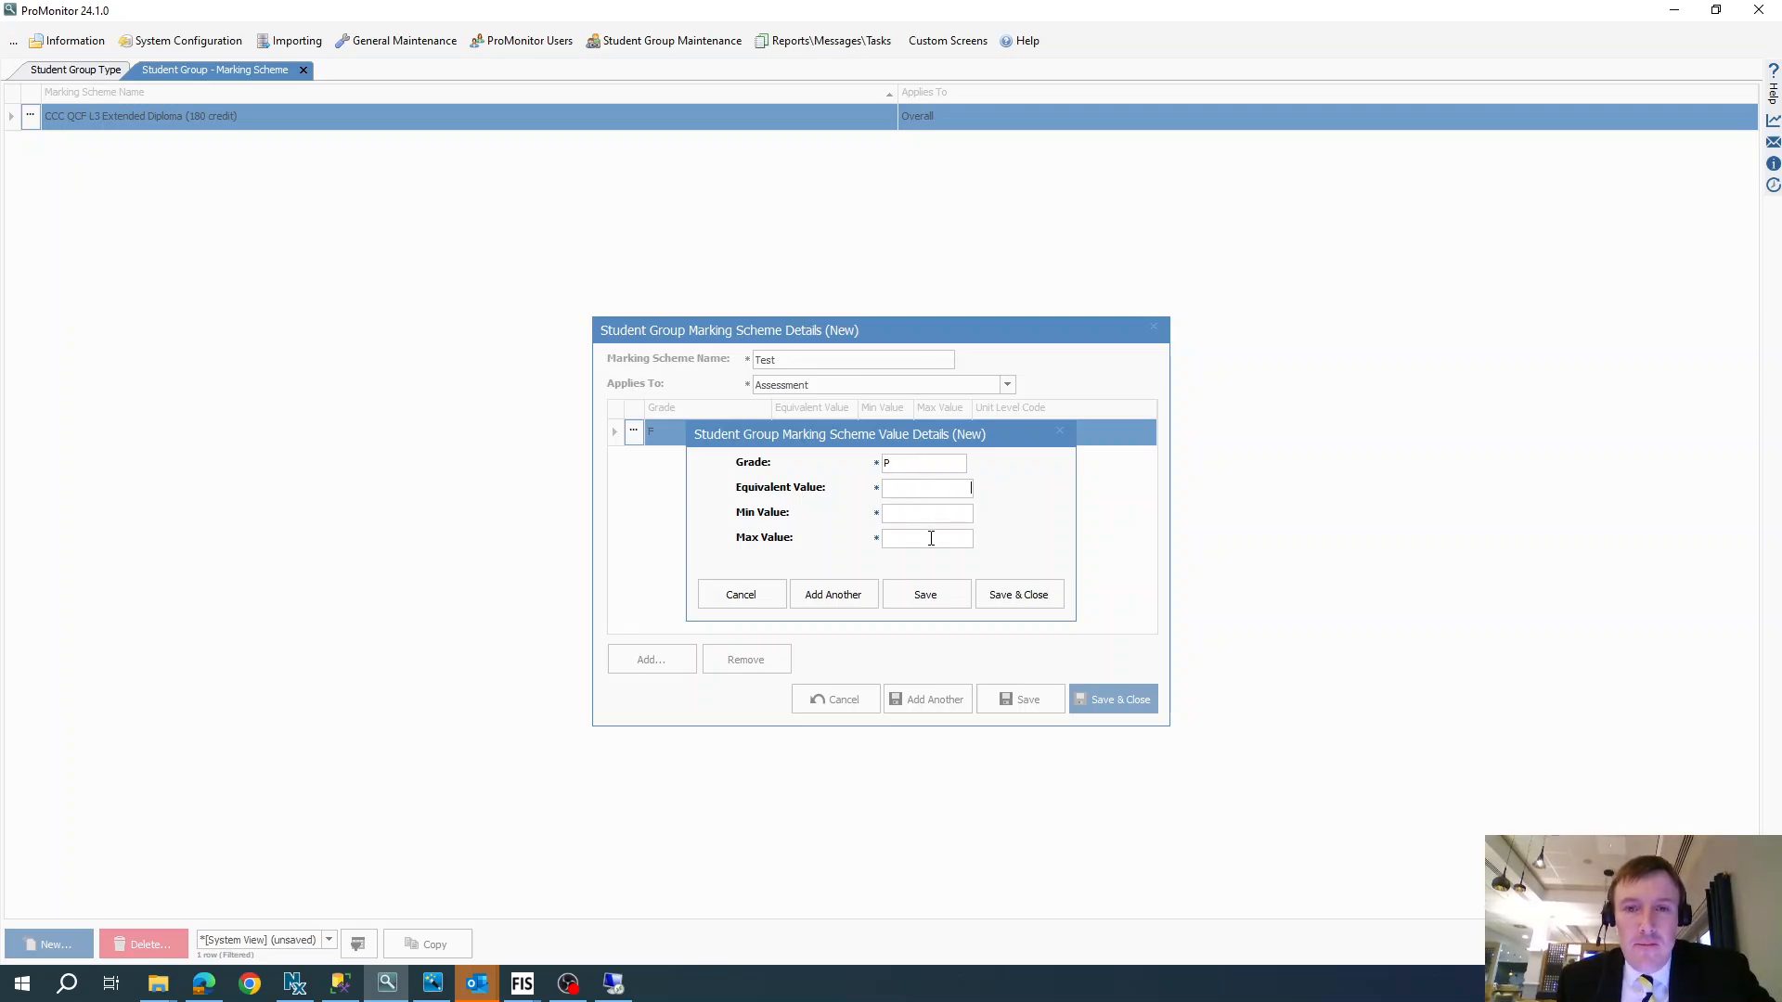
pyautogui.moveTo(892, 435); pyautogui.dragTo(873, 483)
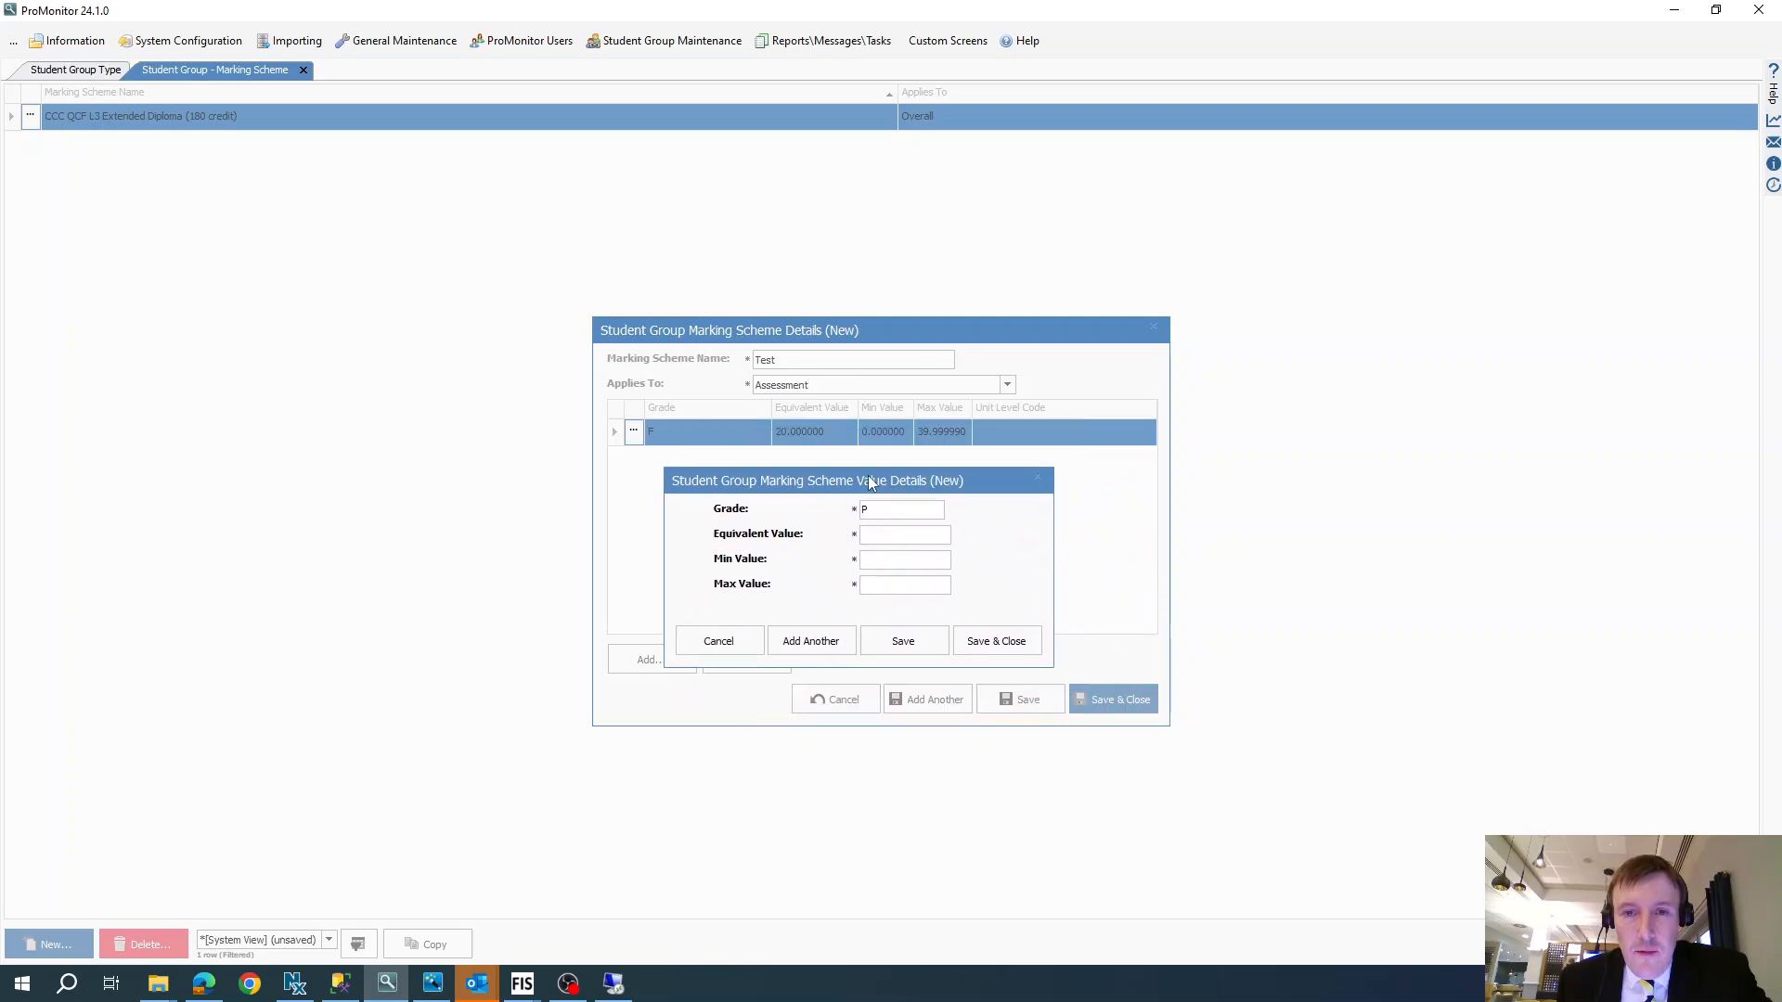
pyautogui.click(886, 562)
pyautogui.write('40')
pyautogui.click(919, 586)
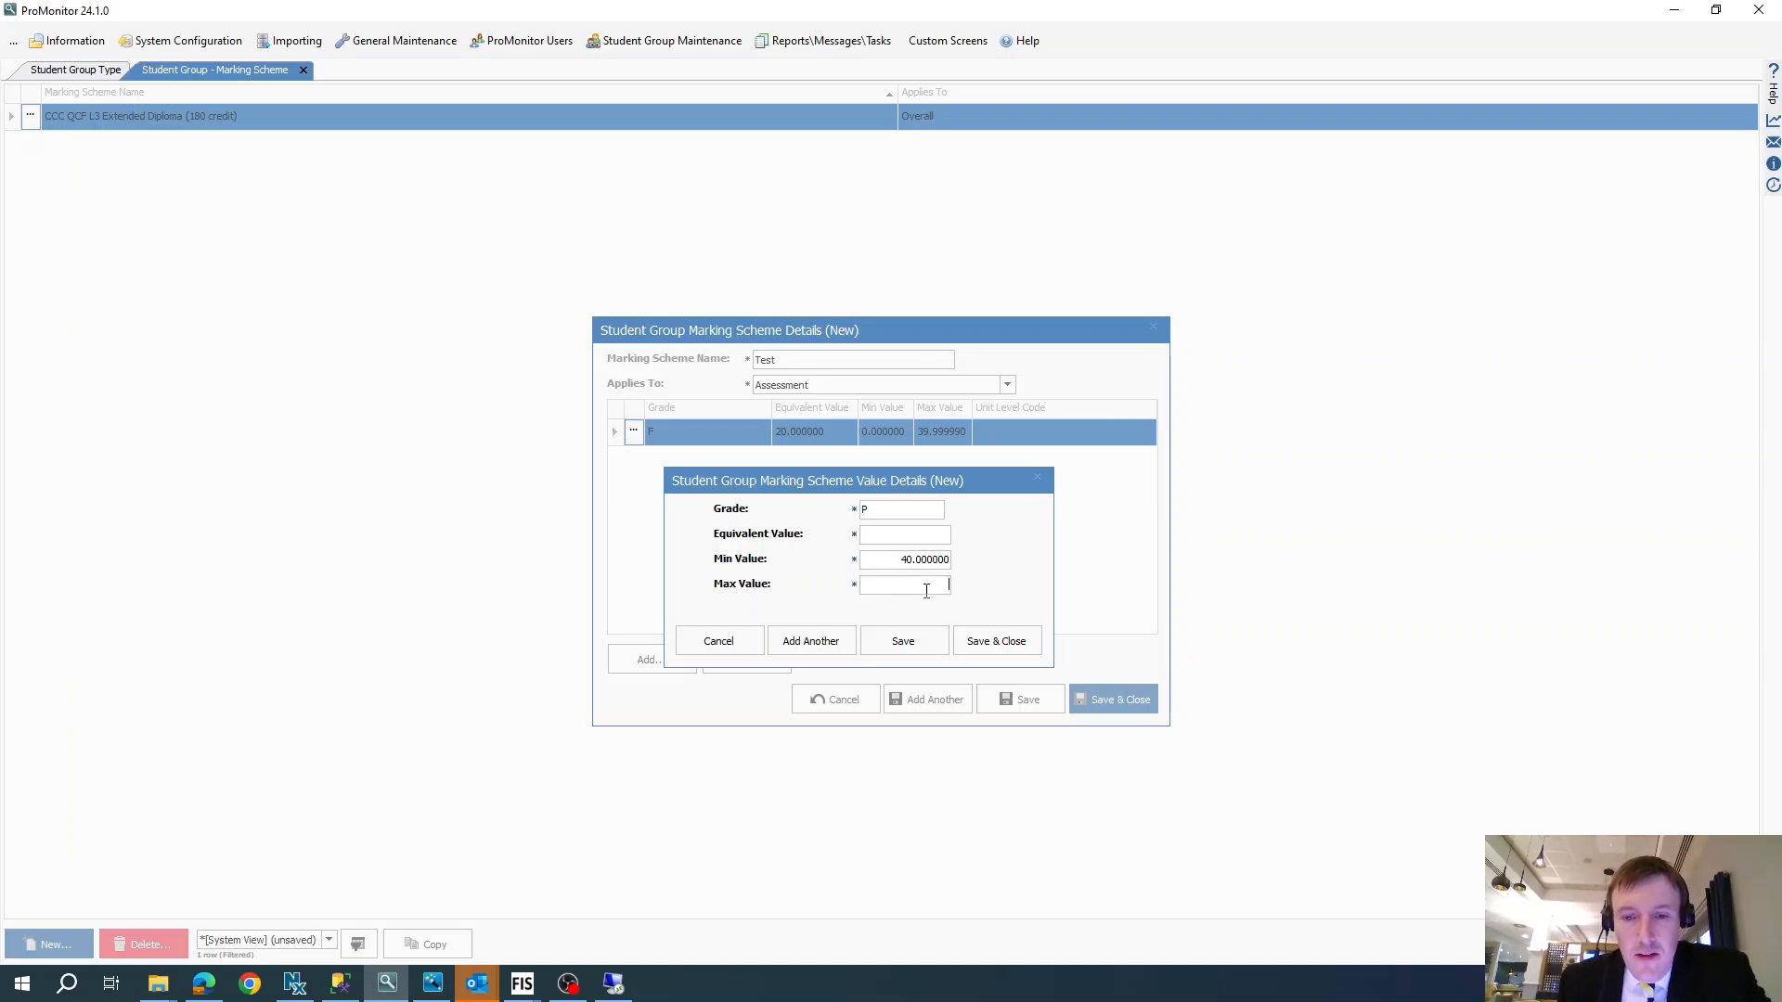
pyautogui.write('59.99999')
pyautogui.click(914, 534)
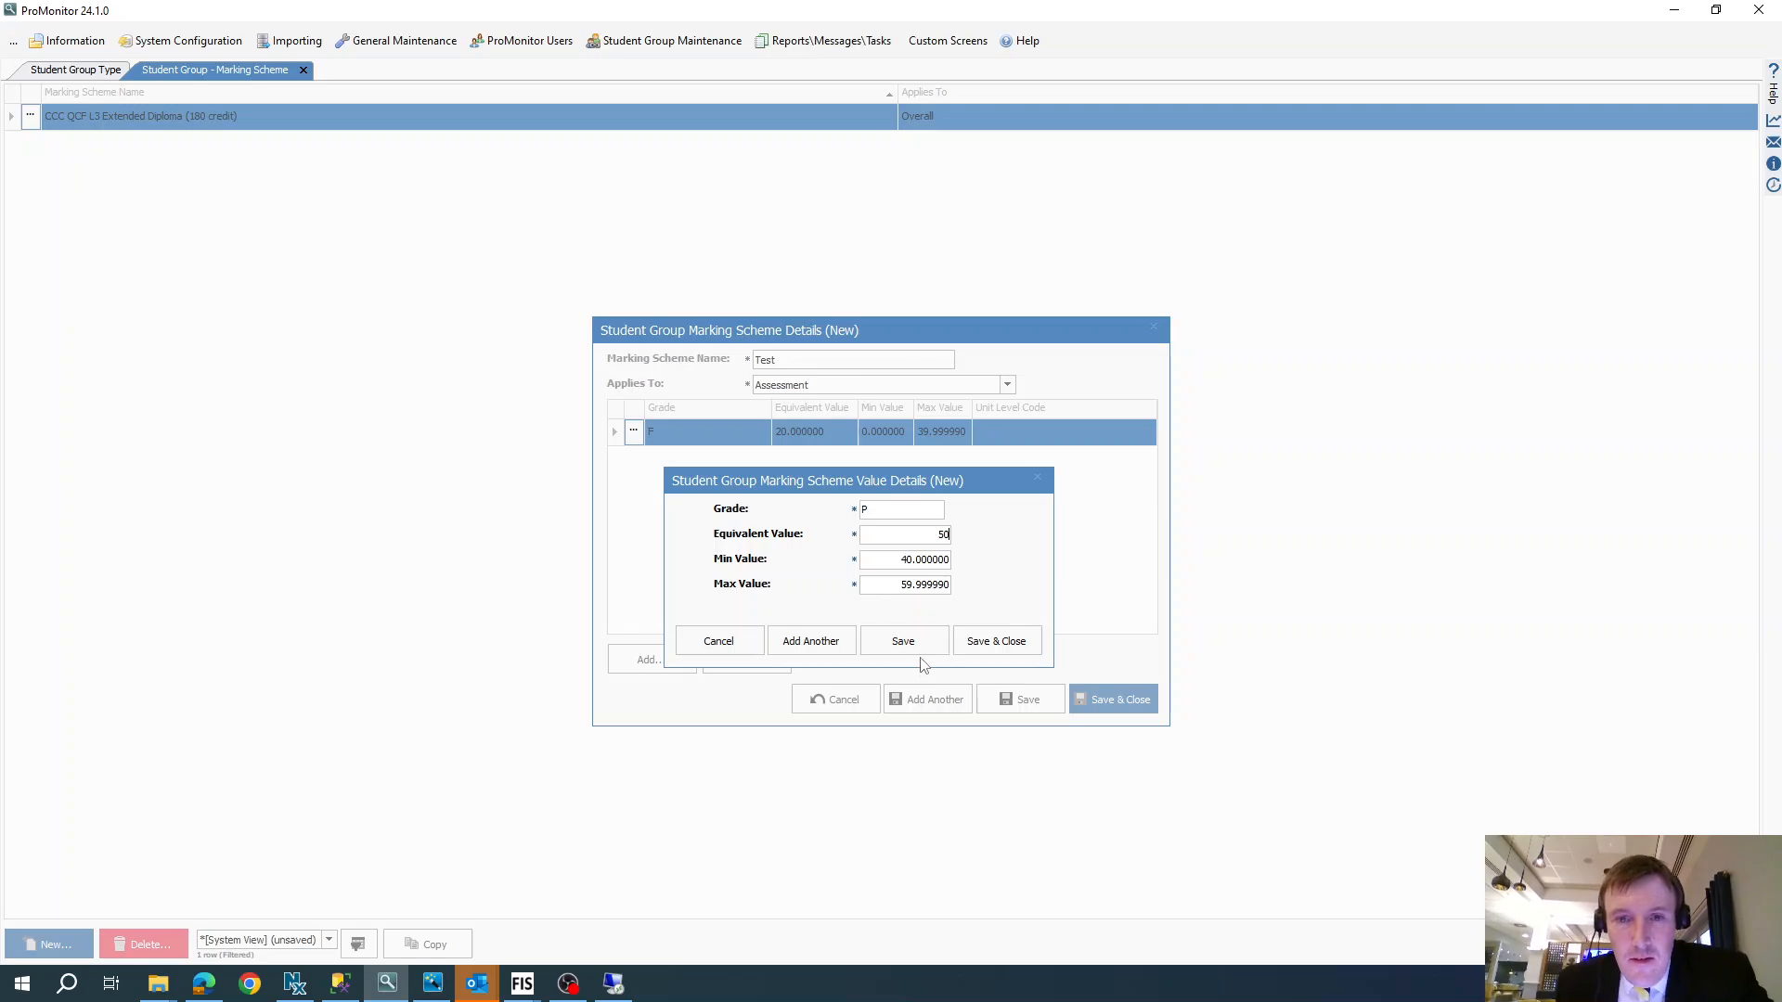
pyautogui.click(808, 638)
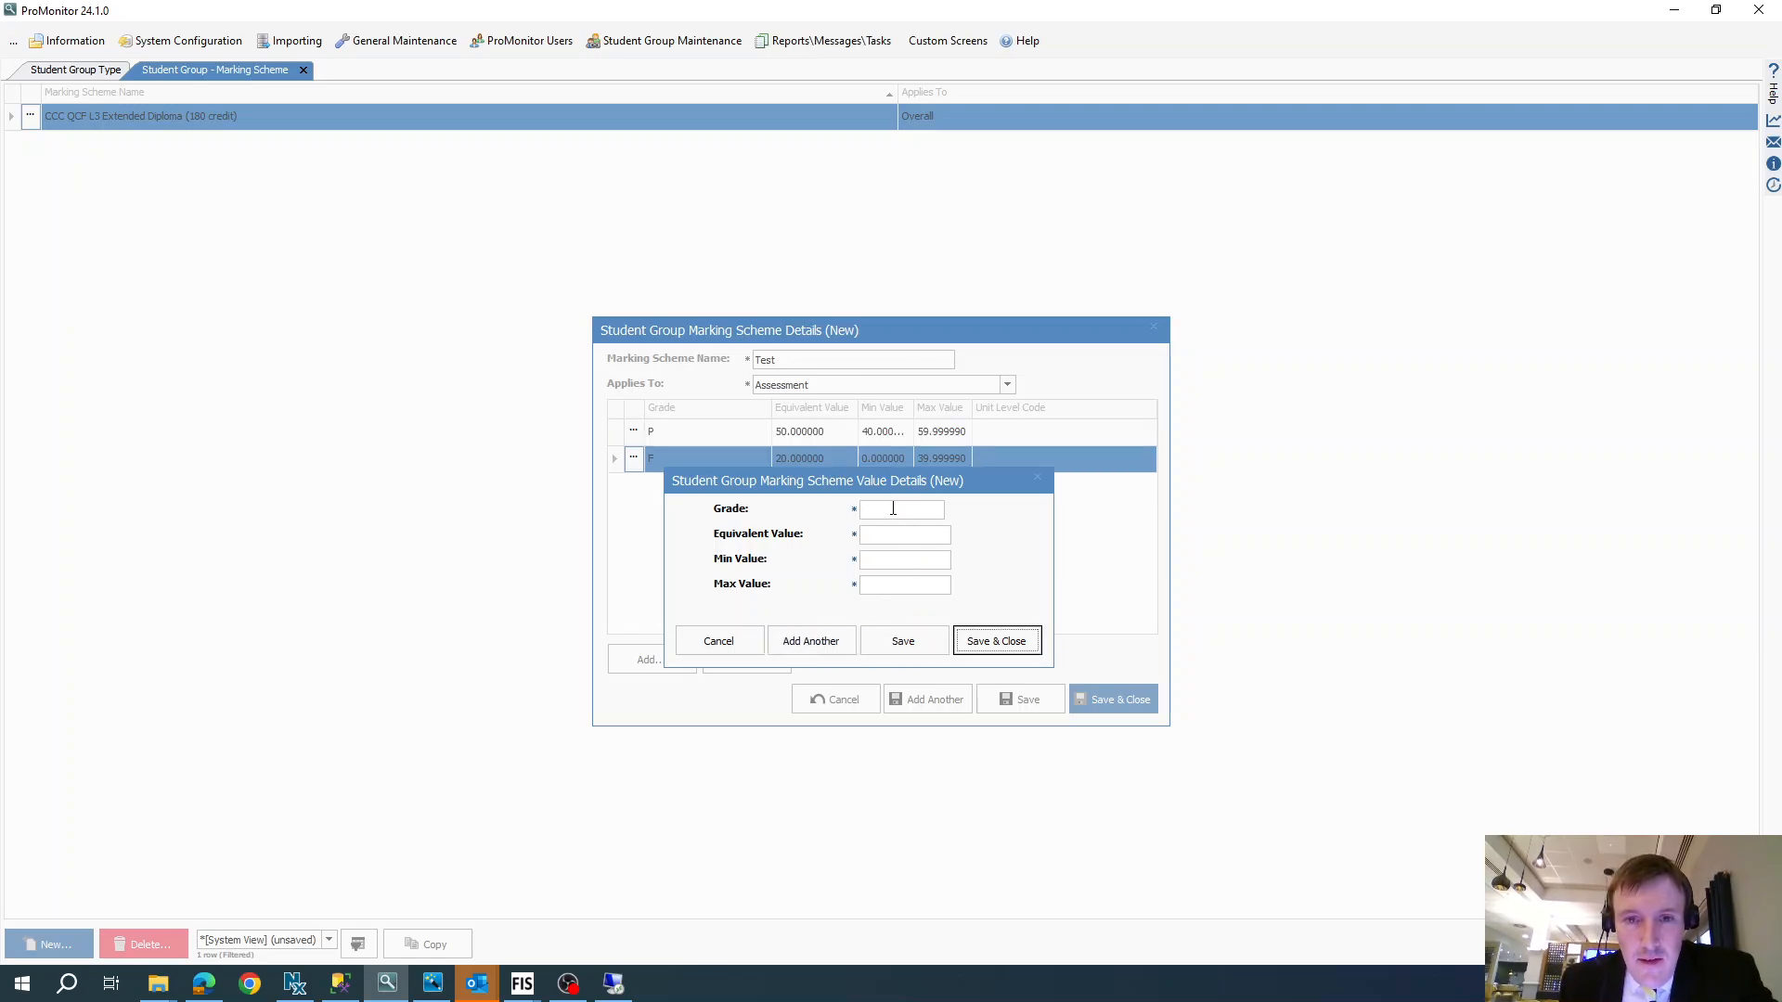
# - Fill in grade M with a minimum value of 60 and a maximum value of 70.99999
pyautogui.write('M')
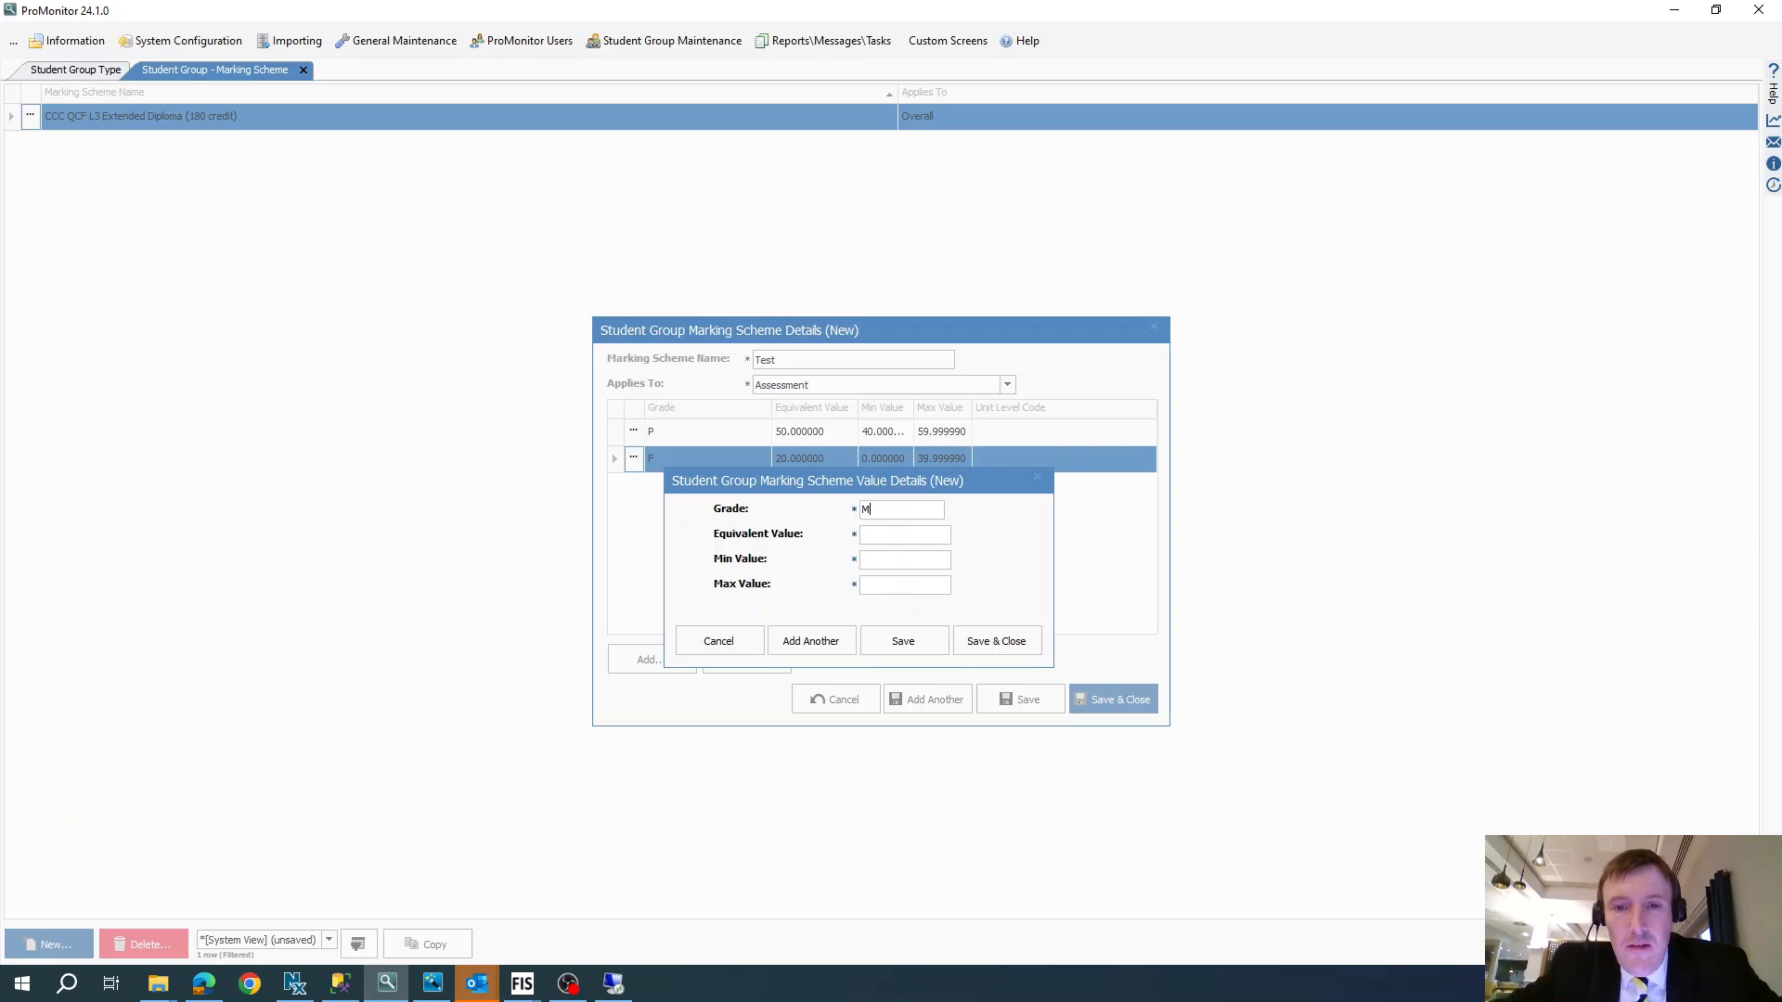
pyautogui.click(888, 557)
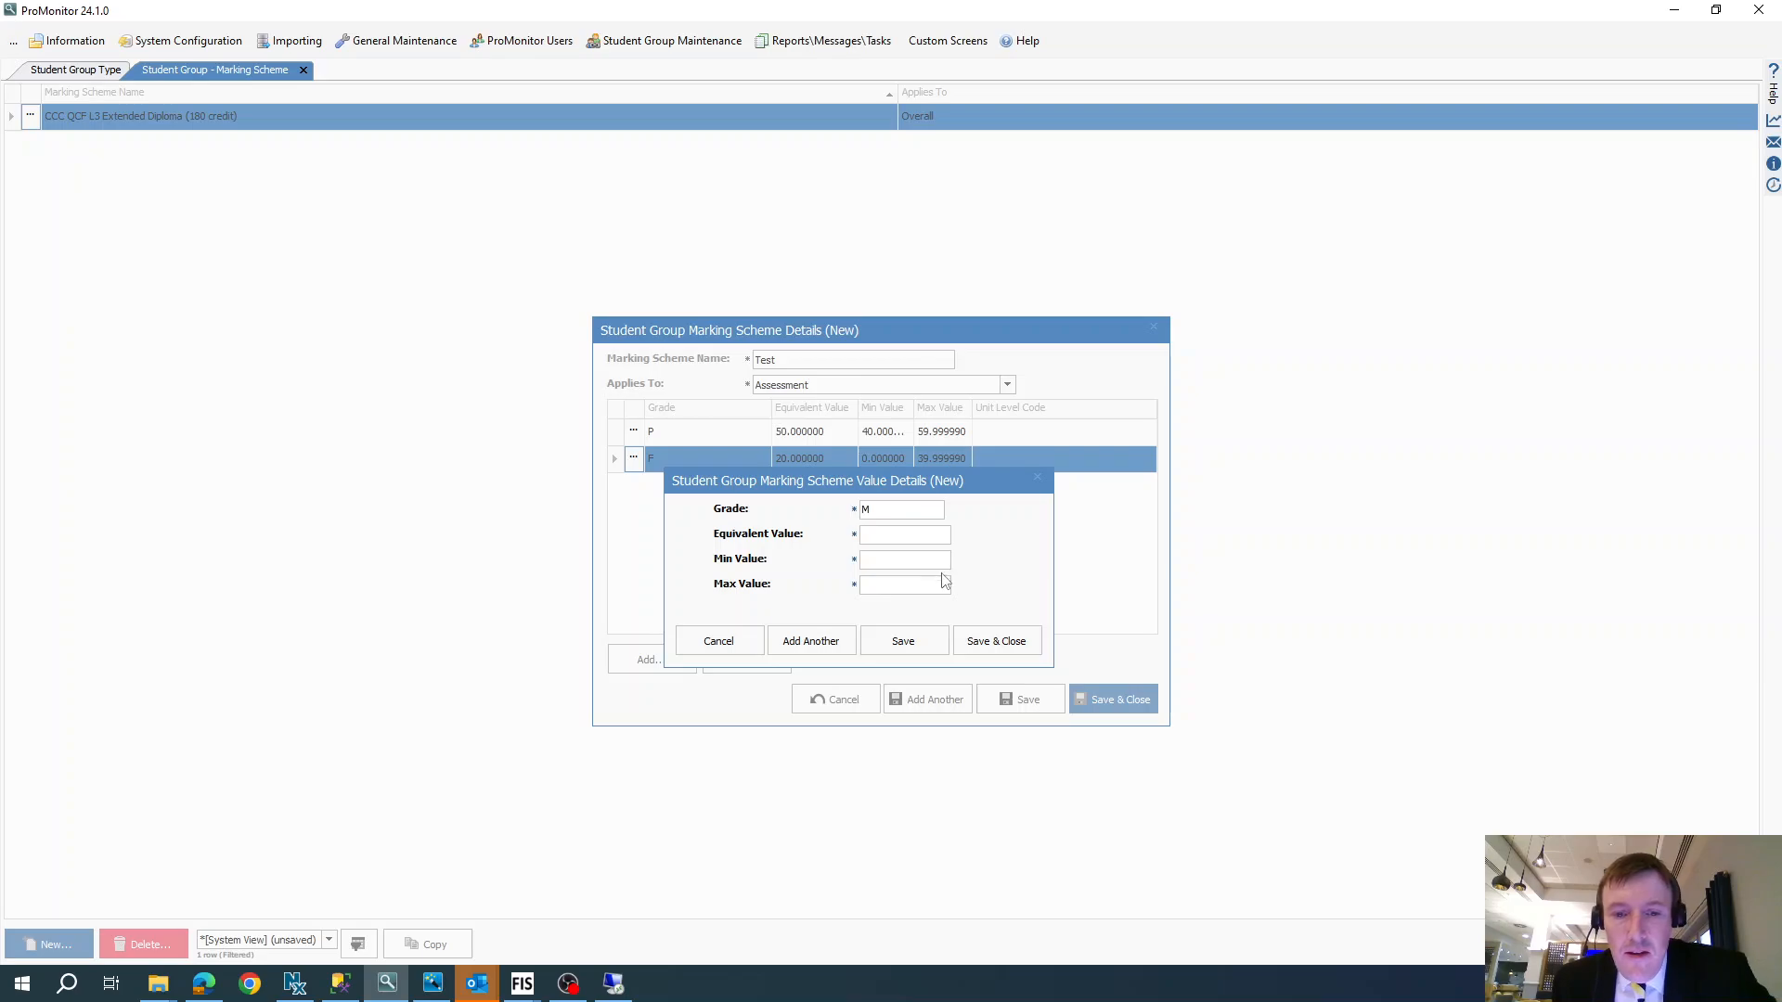
pyautogui.write('60')
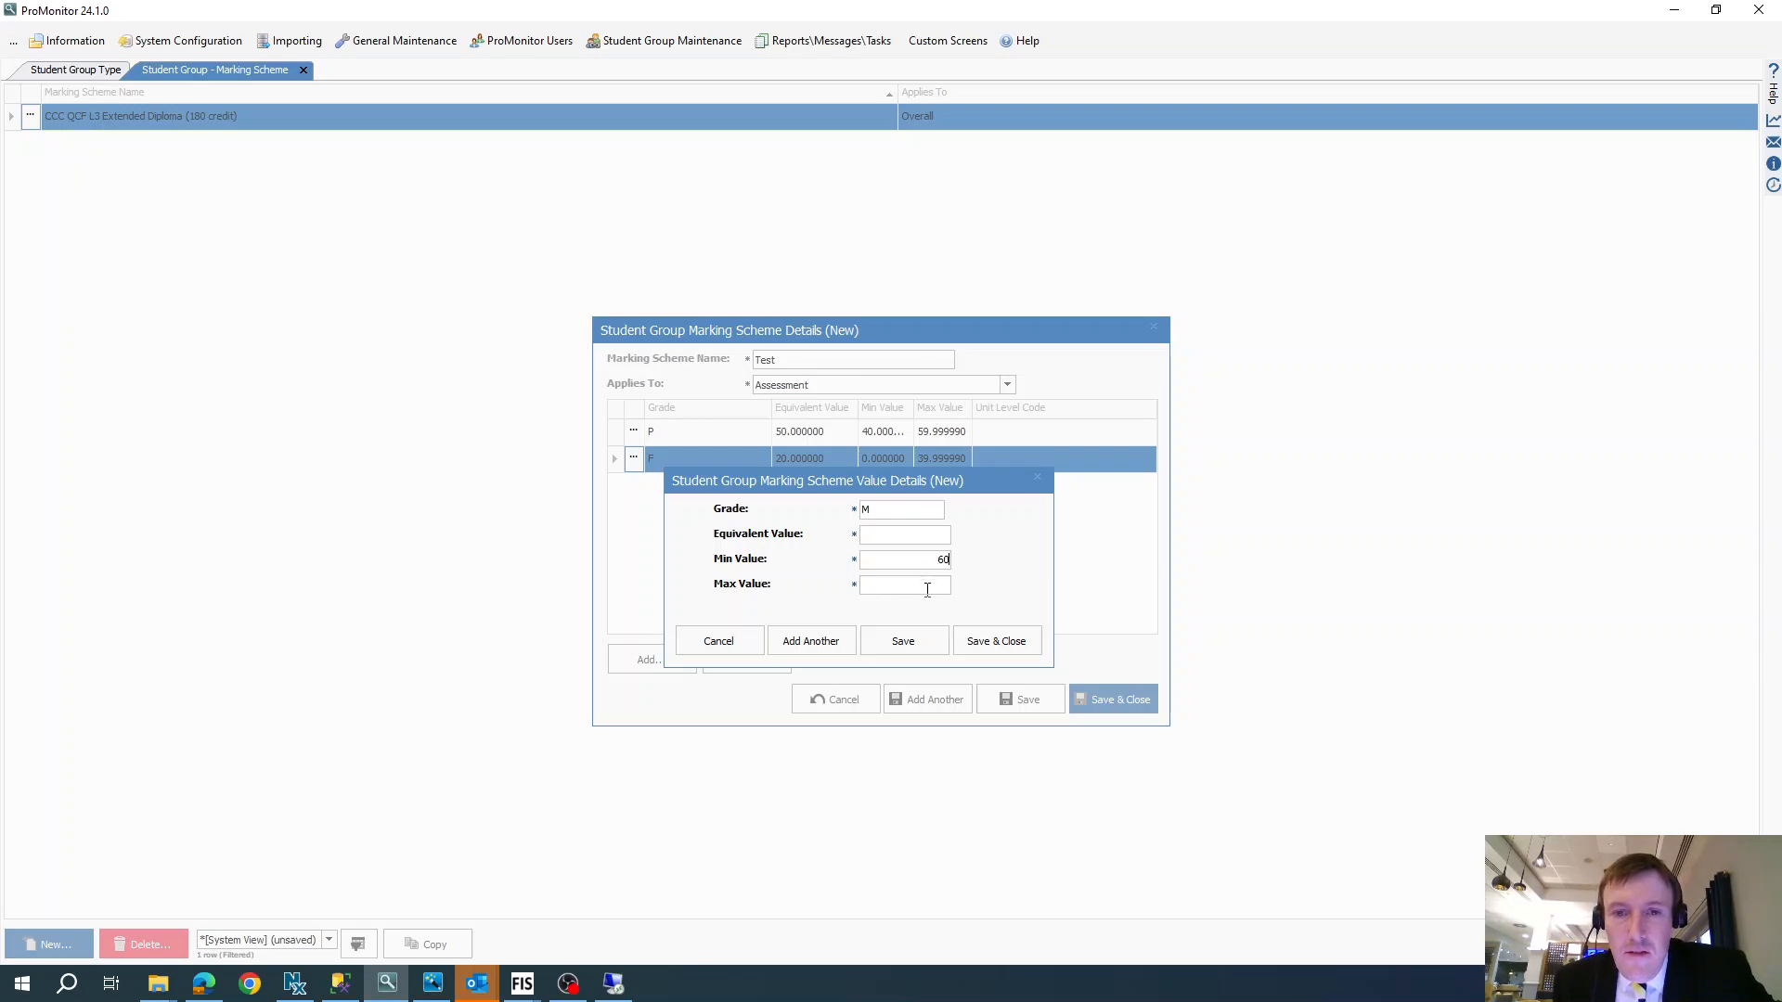
pyautogui.click(928, 590)
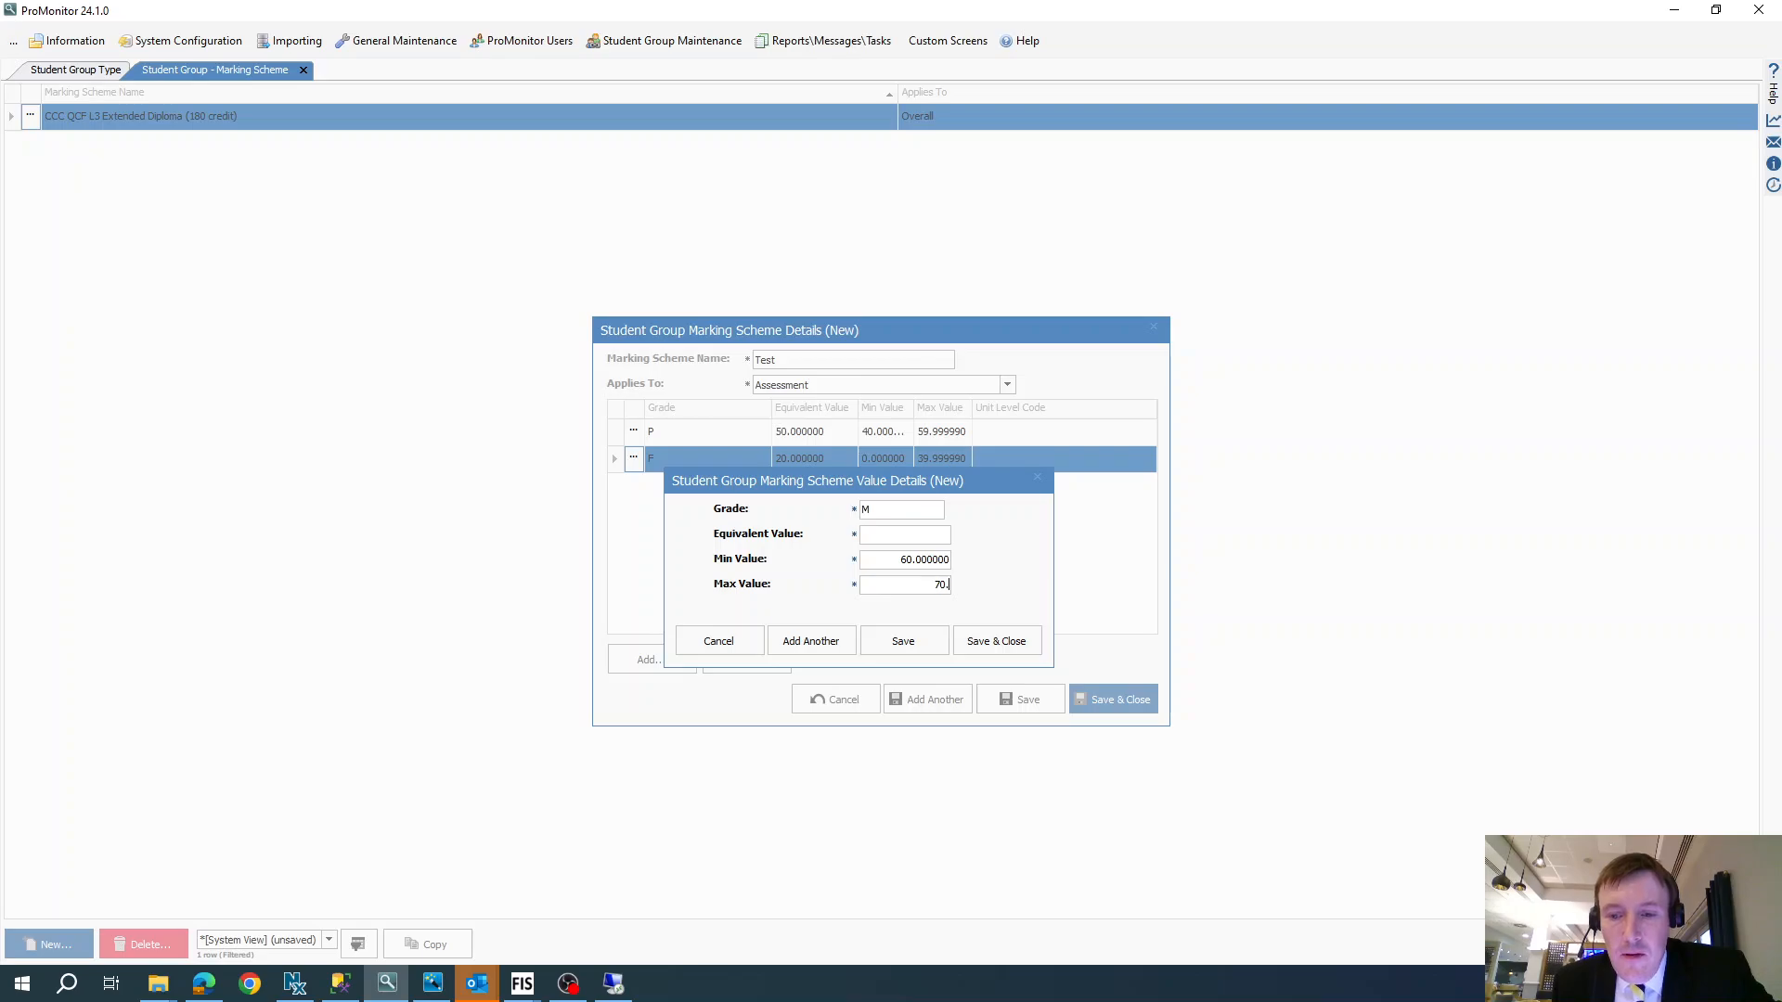
pyautogui.write('70.999990')
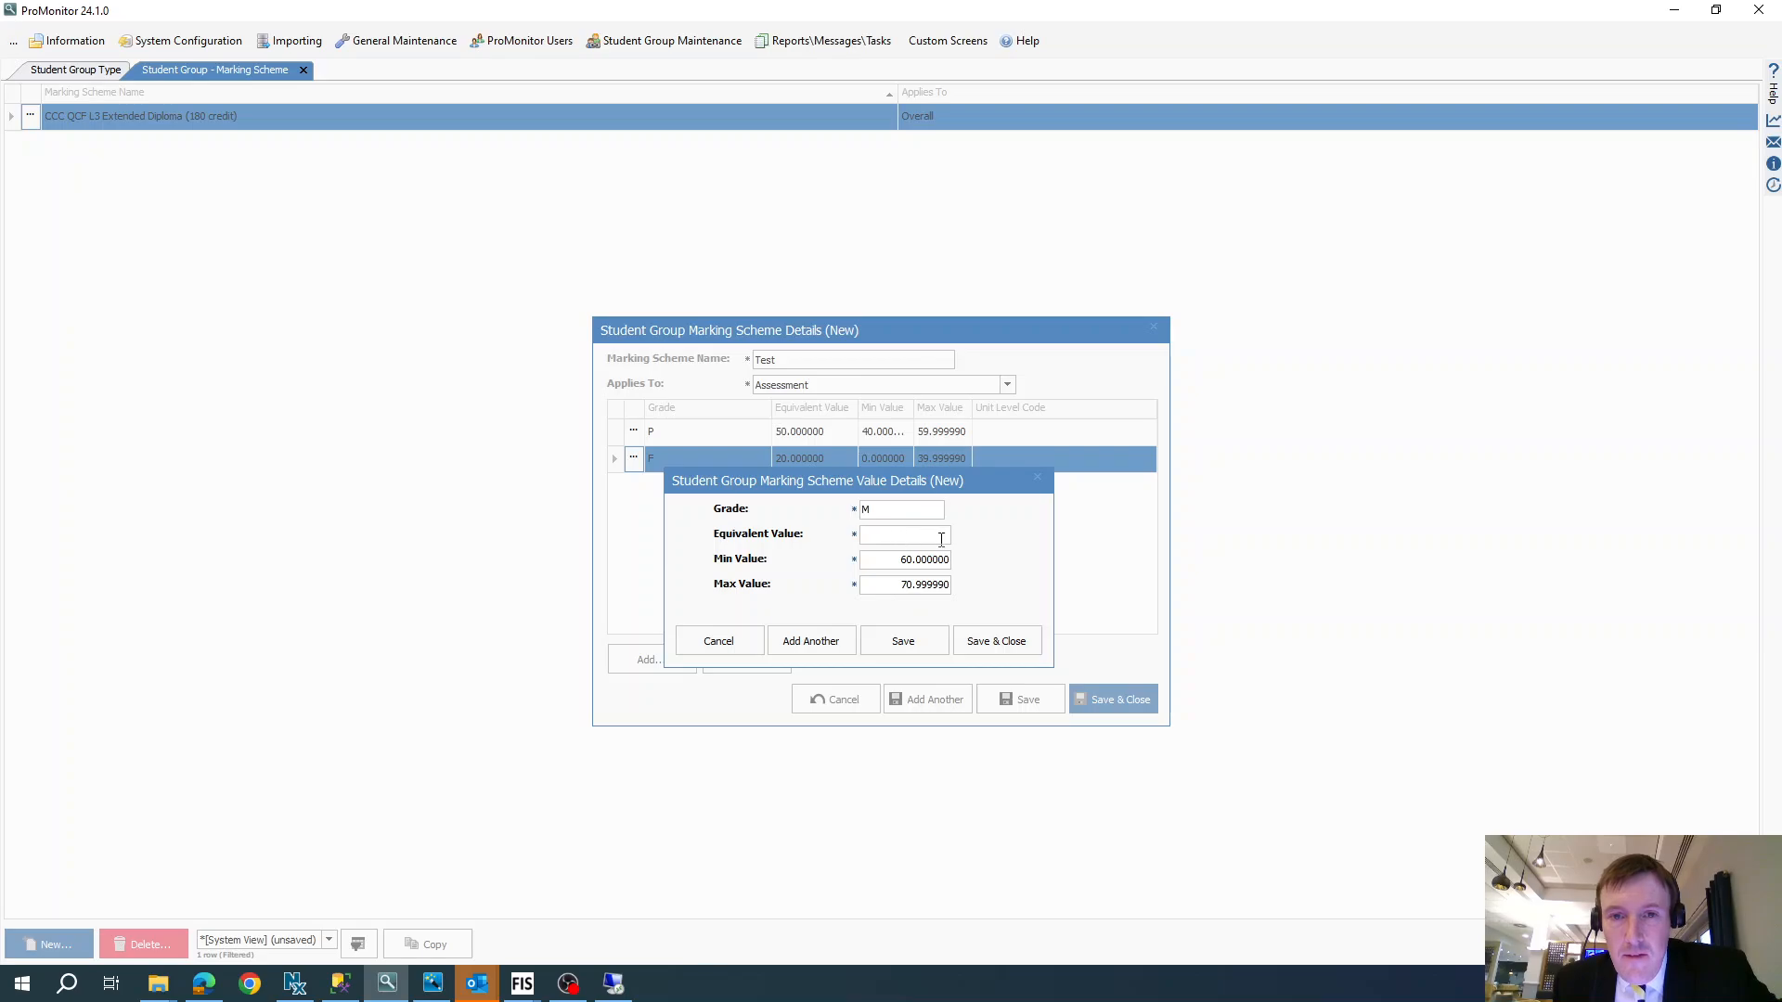
# - Correct grade M's maximum value to 79.99999, set its equivalent value to 70, and save and close the entry
pyautogui.click(898, 586)
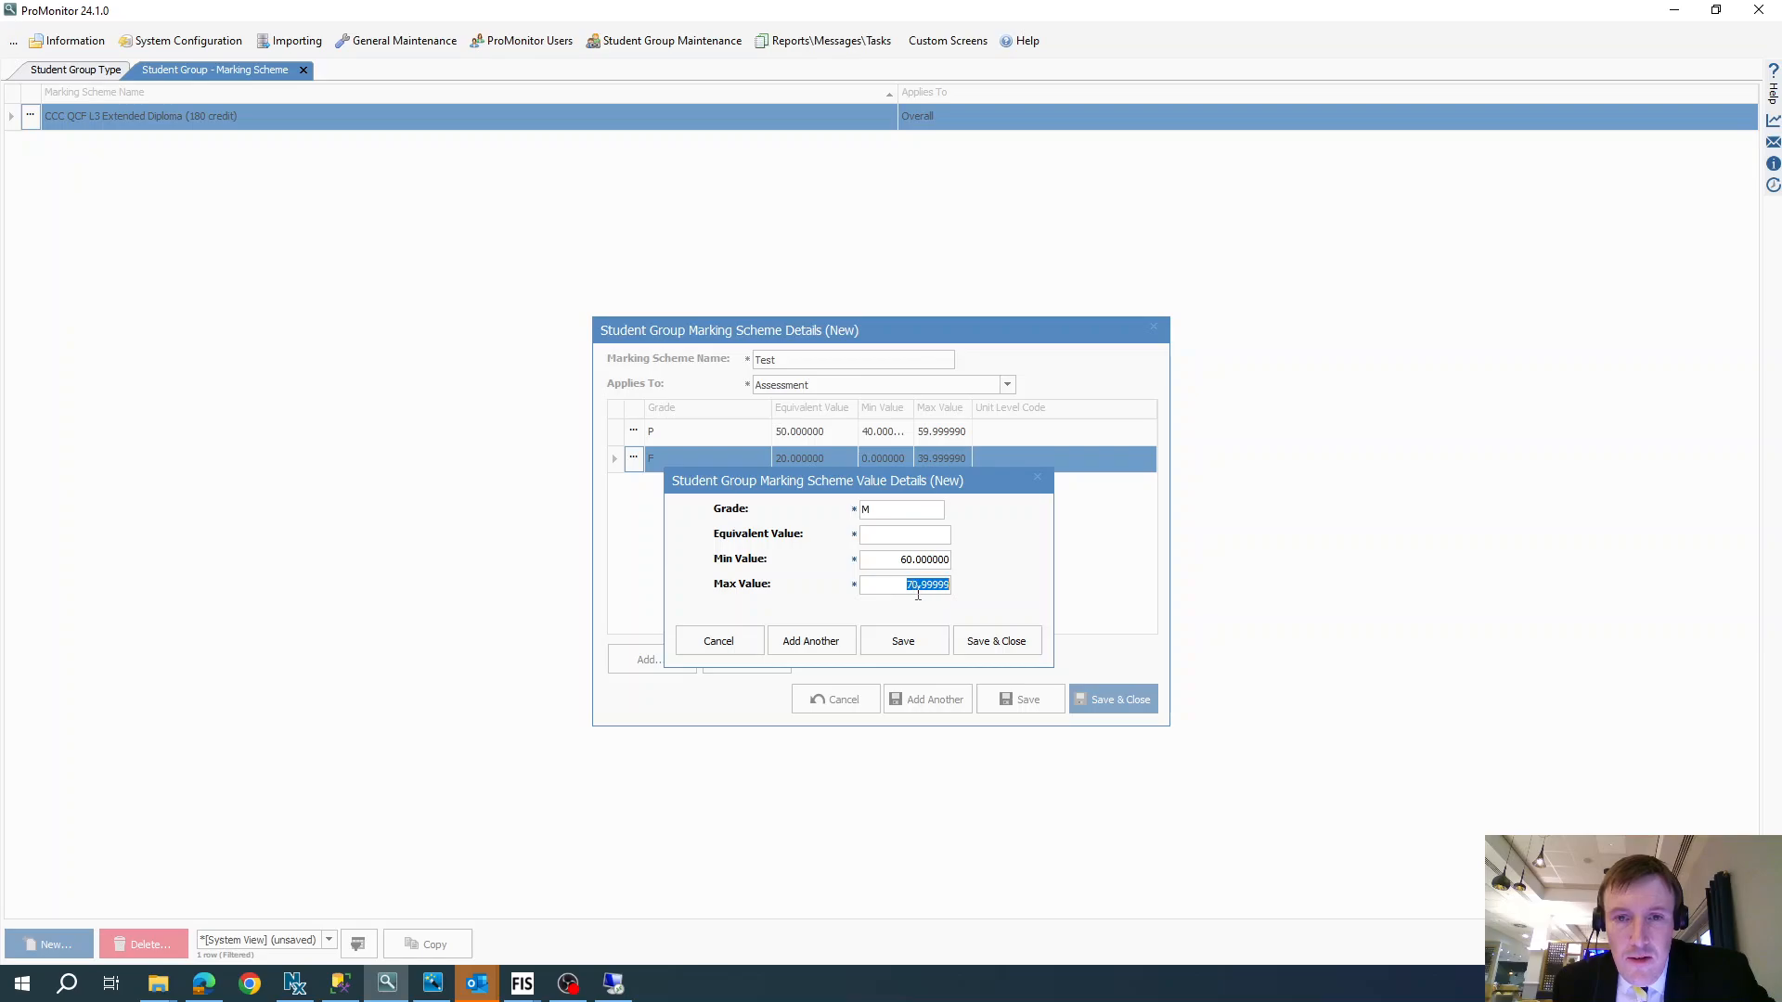
pyautogui.moveTo(904, 586); pyautogui.dragTo(1019, 587)
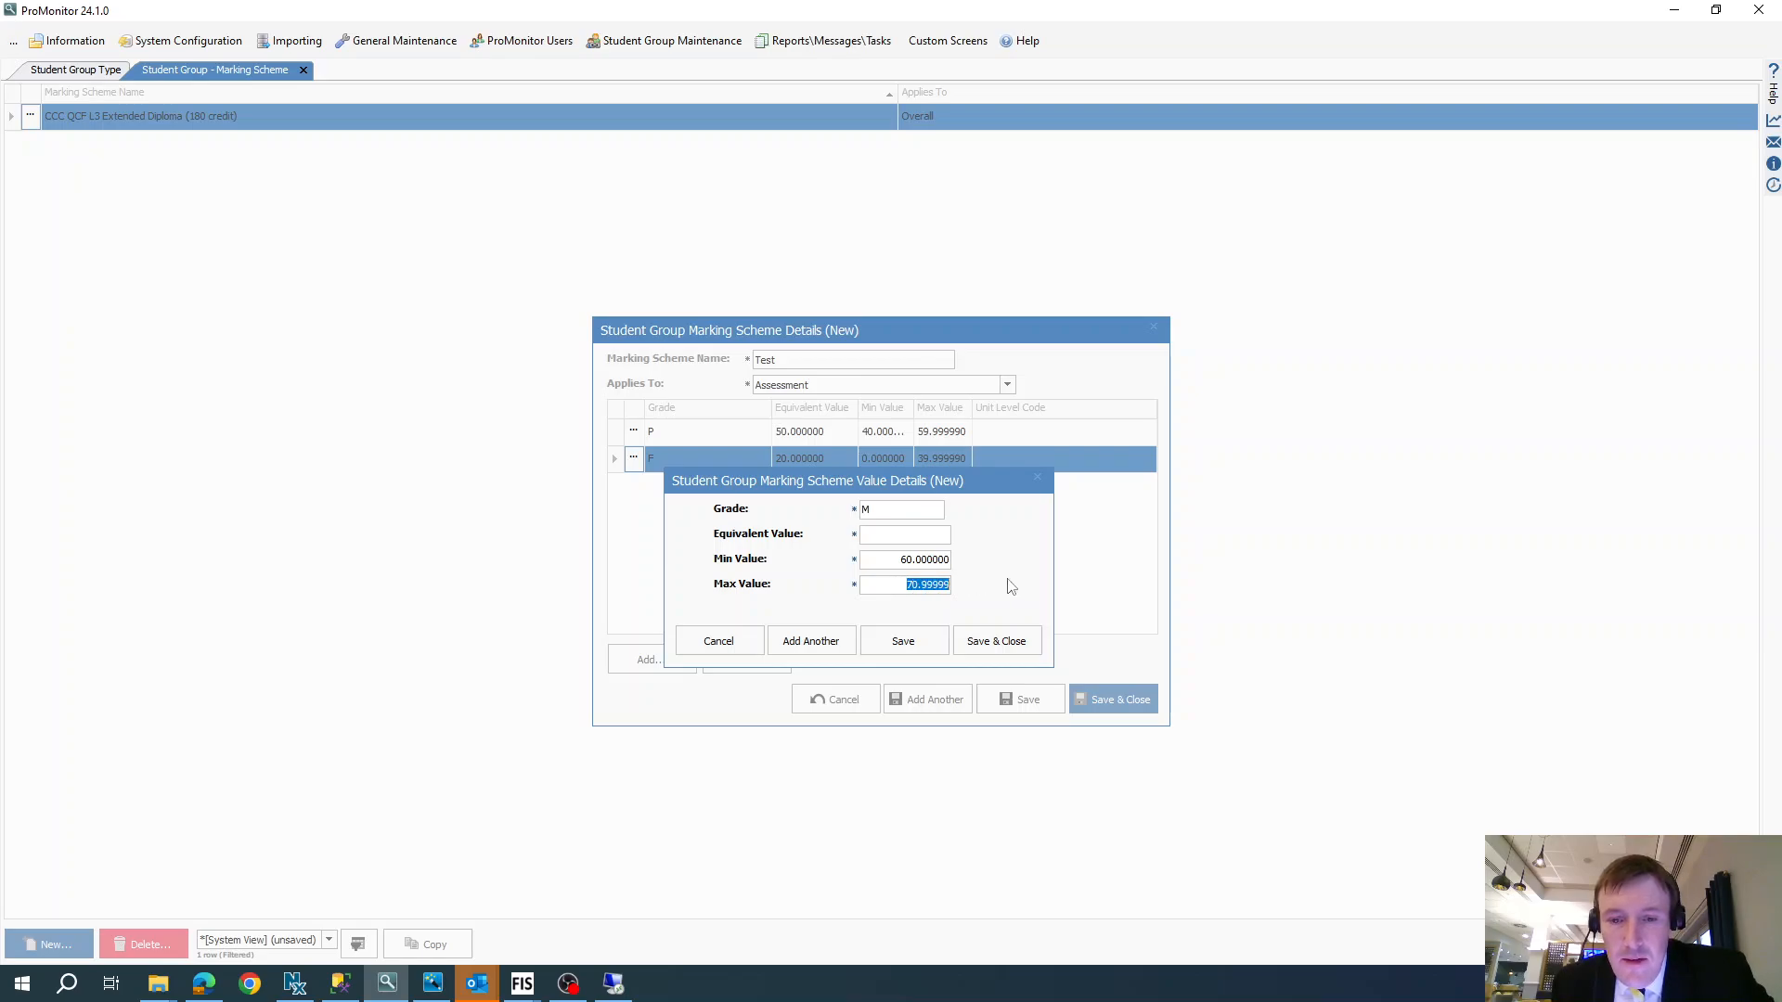
pyautogui.write('79.9999')
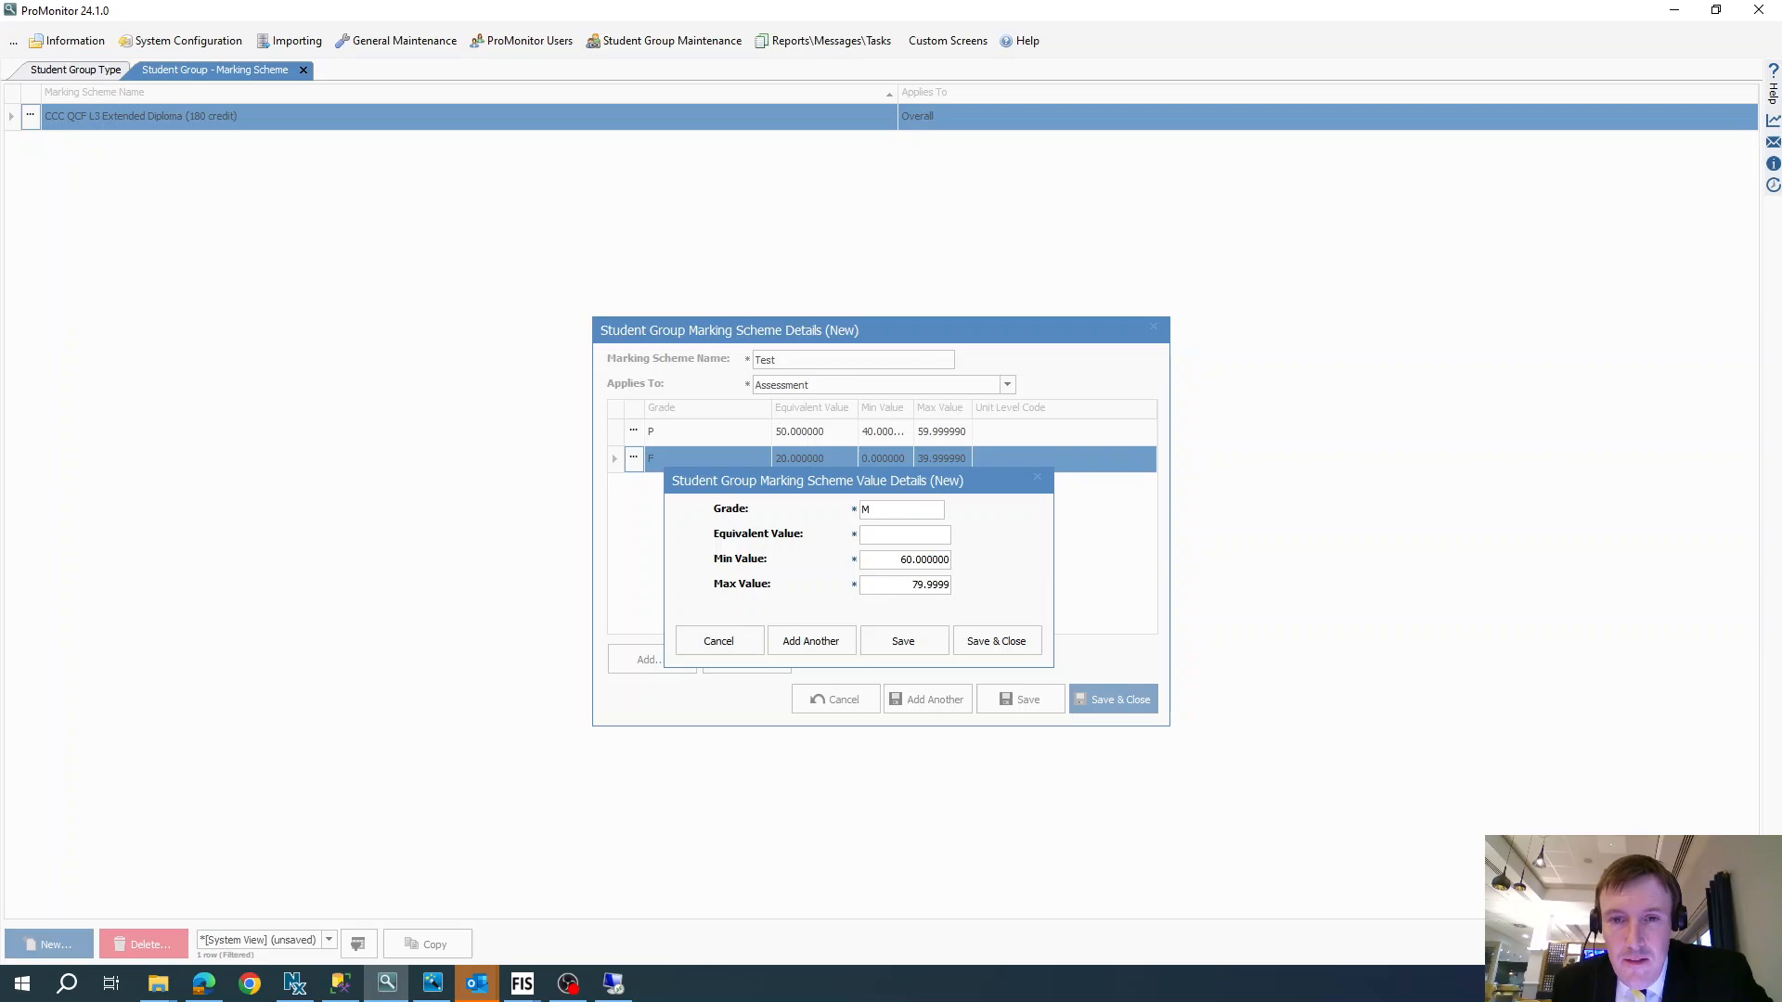
pyautogui.write('9')
pyautogui.click(897, 536)
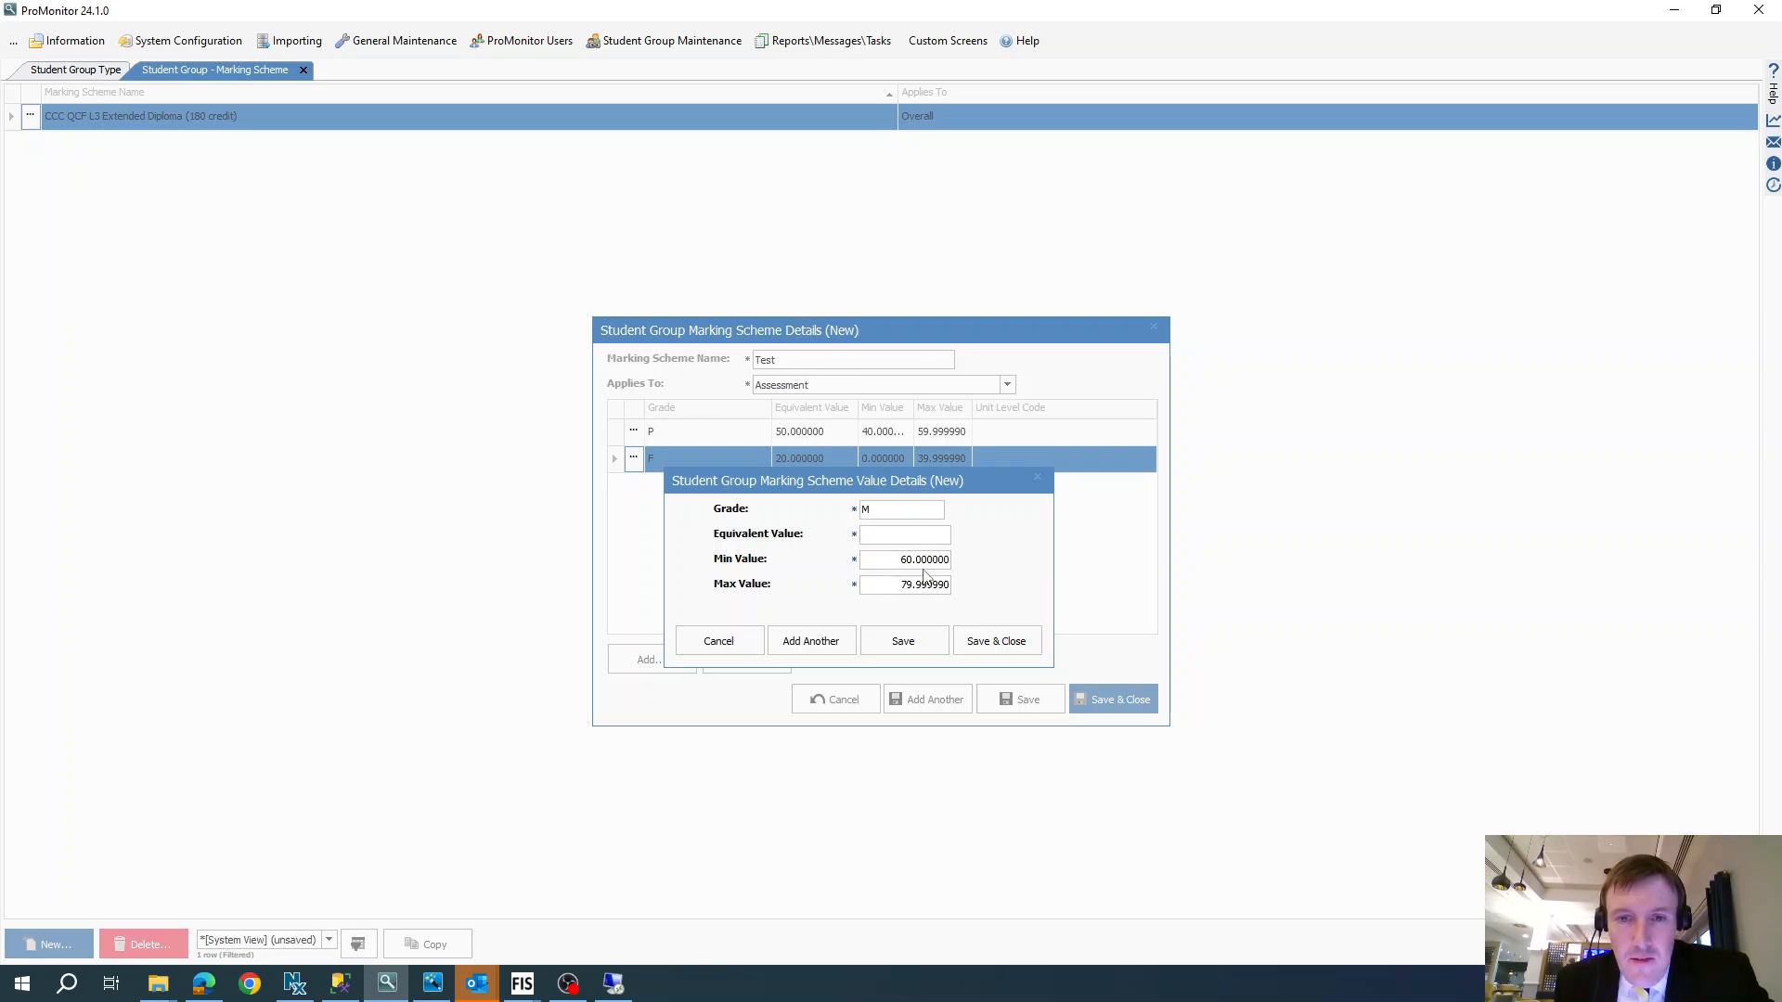
pyautogui.write('70')
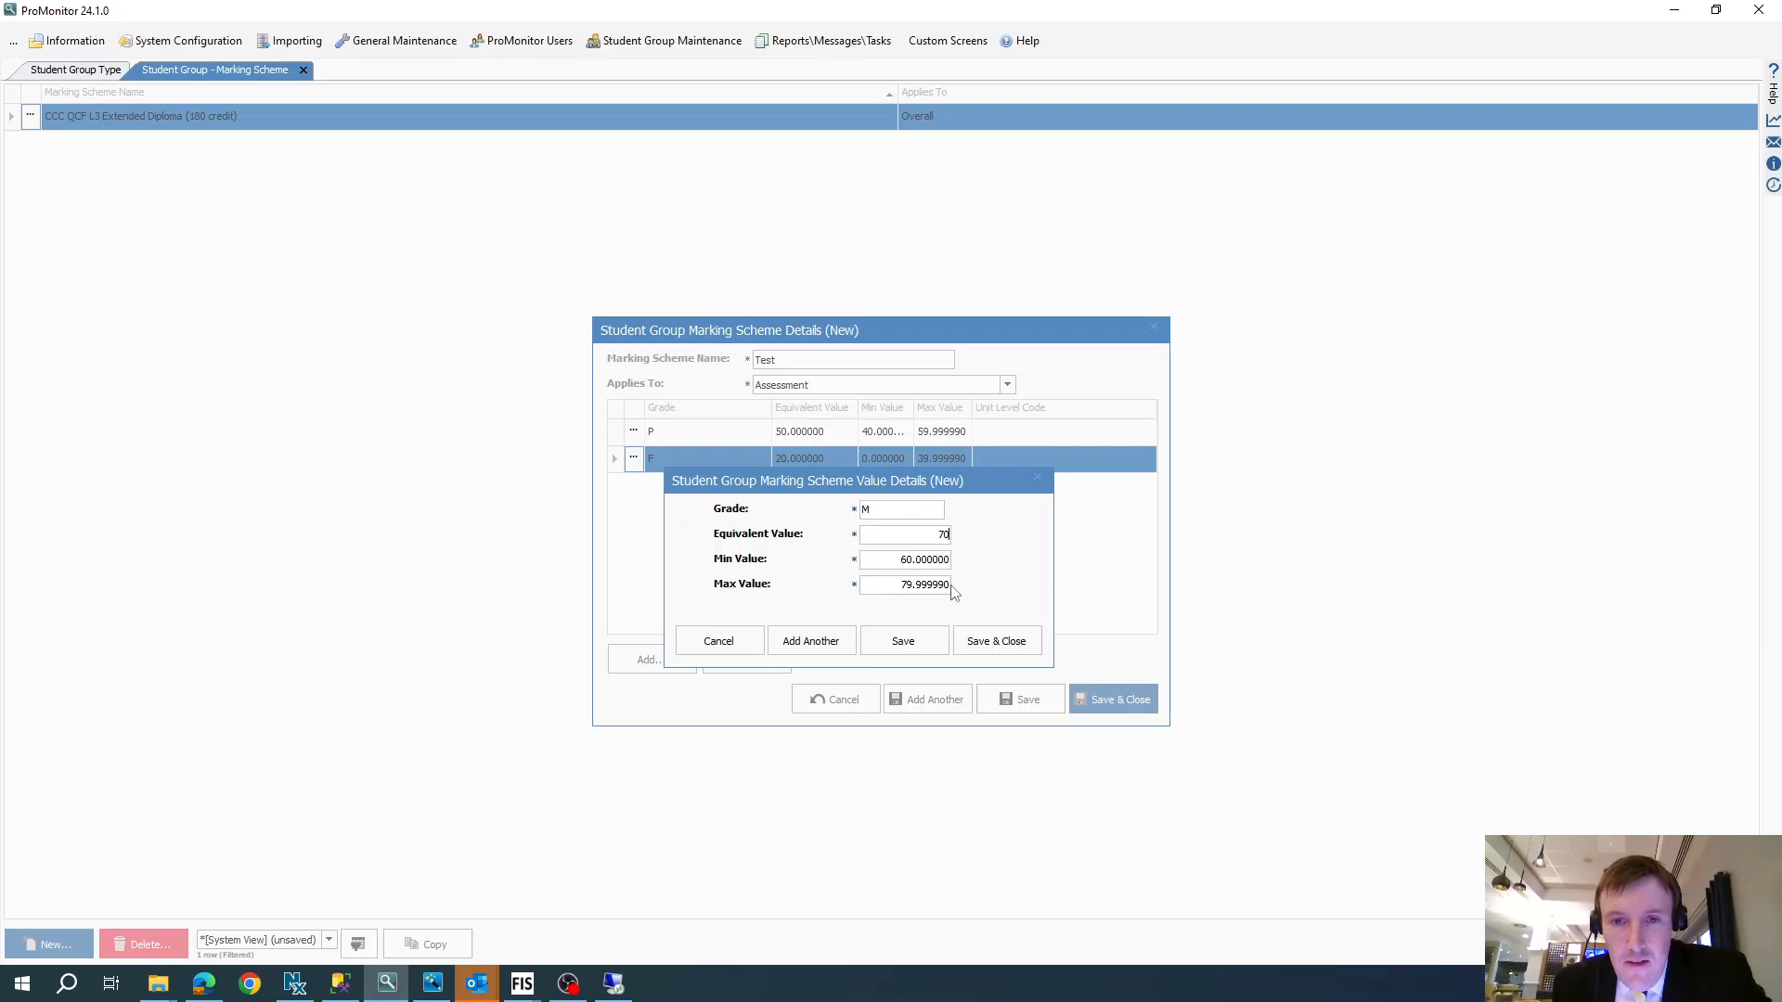
pyautogui.click(996, 640)
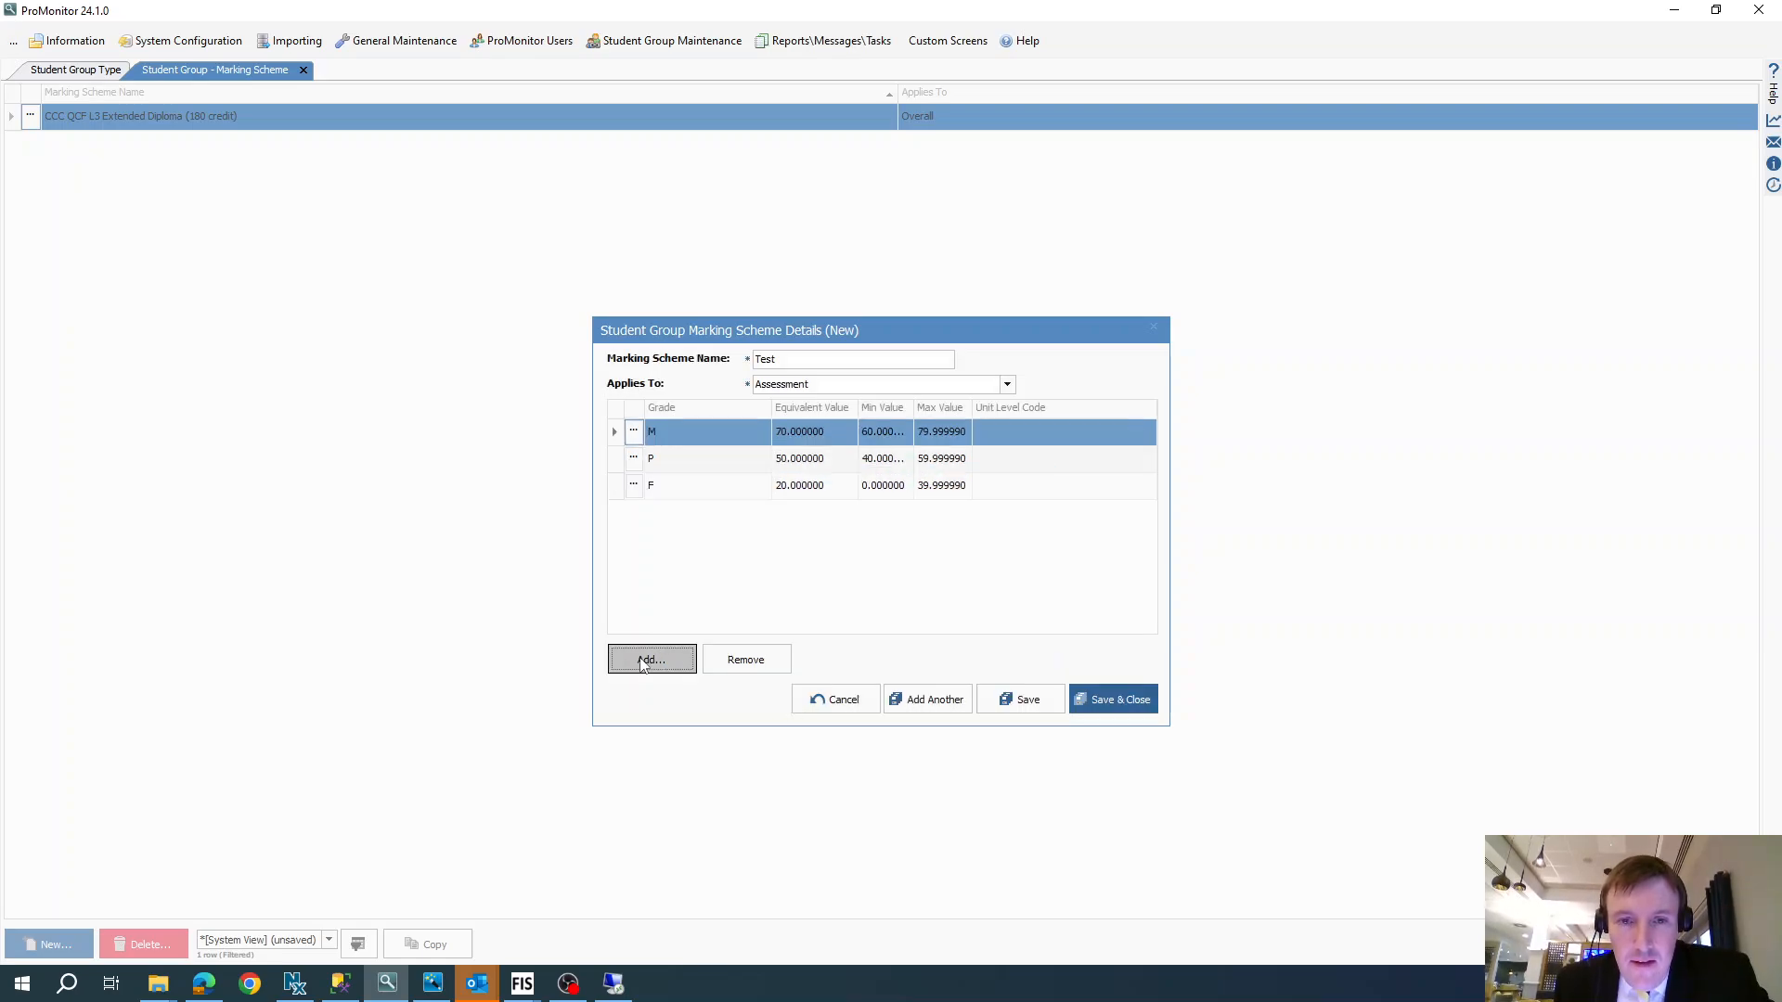
# - Add grade D with minimum value 80, maximum value 100 and equivalent value 90, and save and close the entry
pyautogui.click(639, 658)
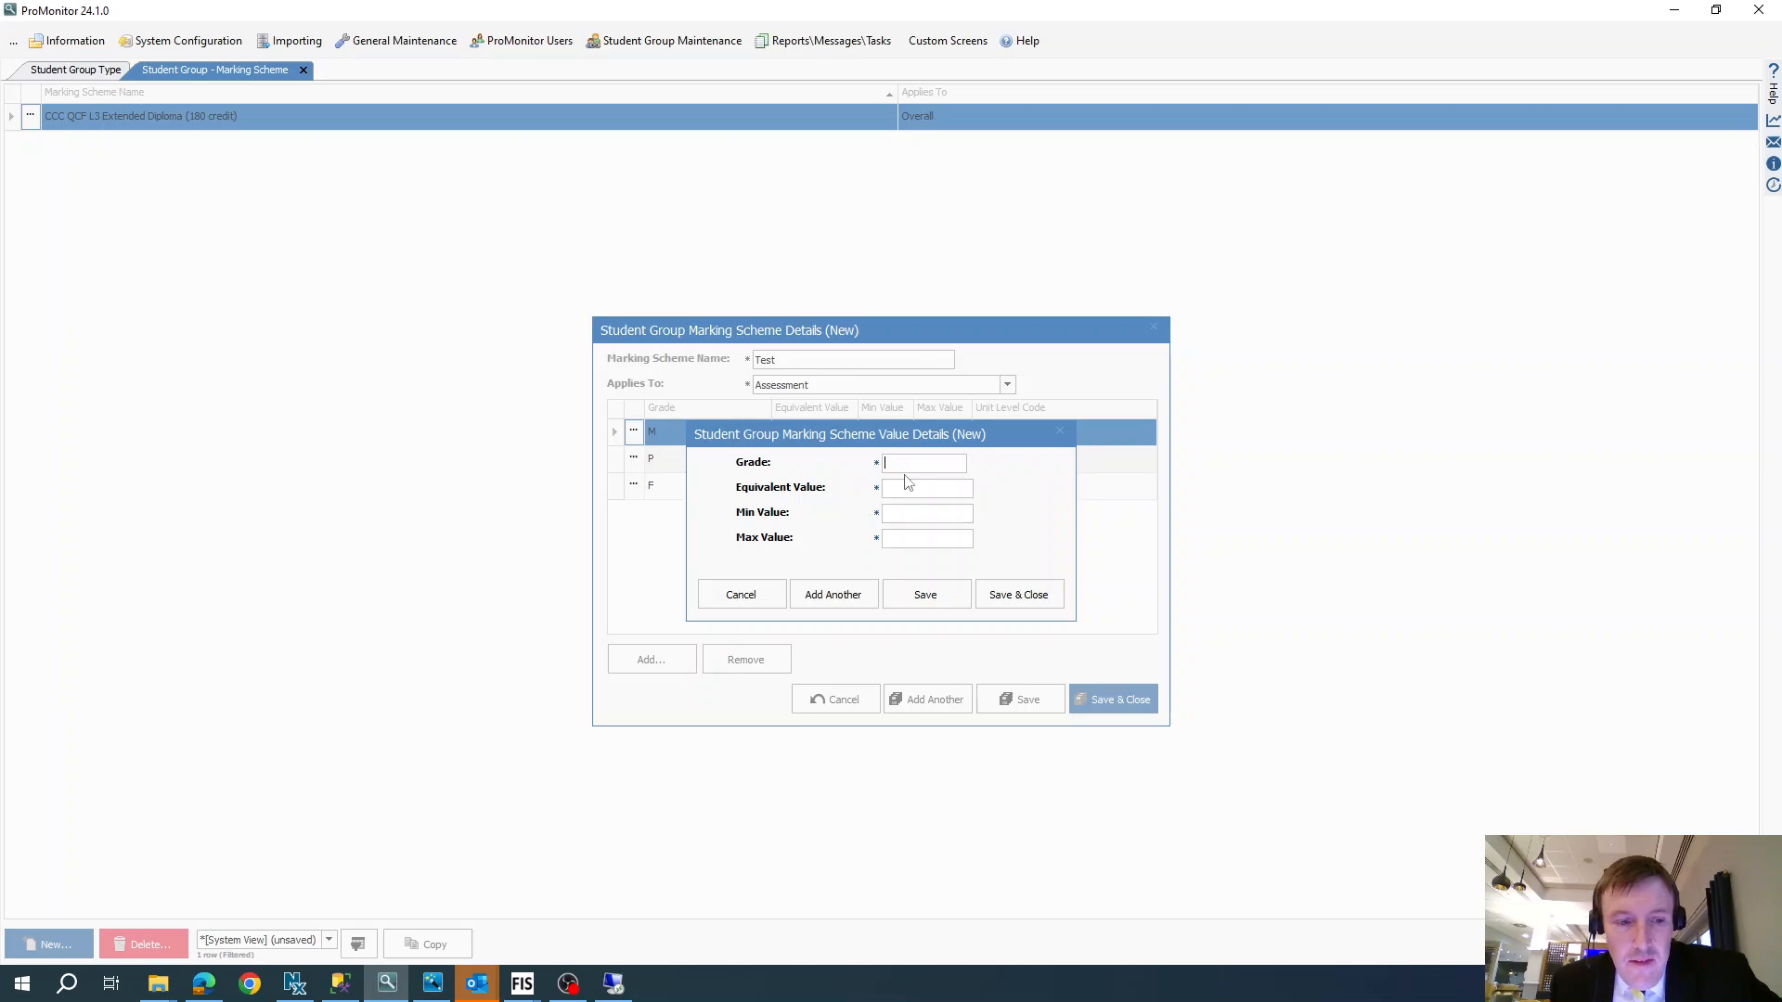
pyautogui.write('D')
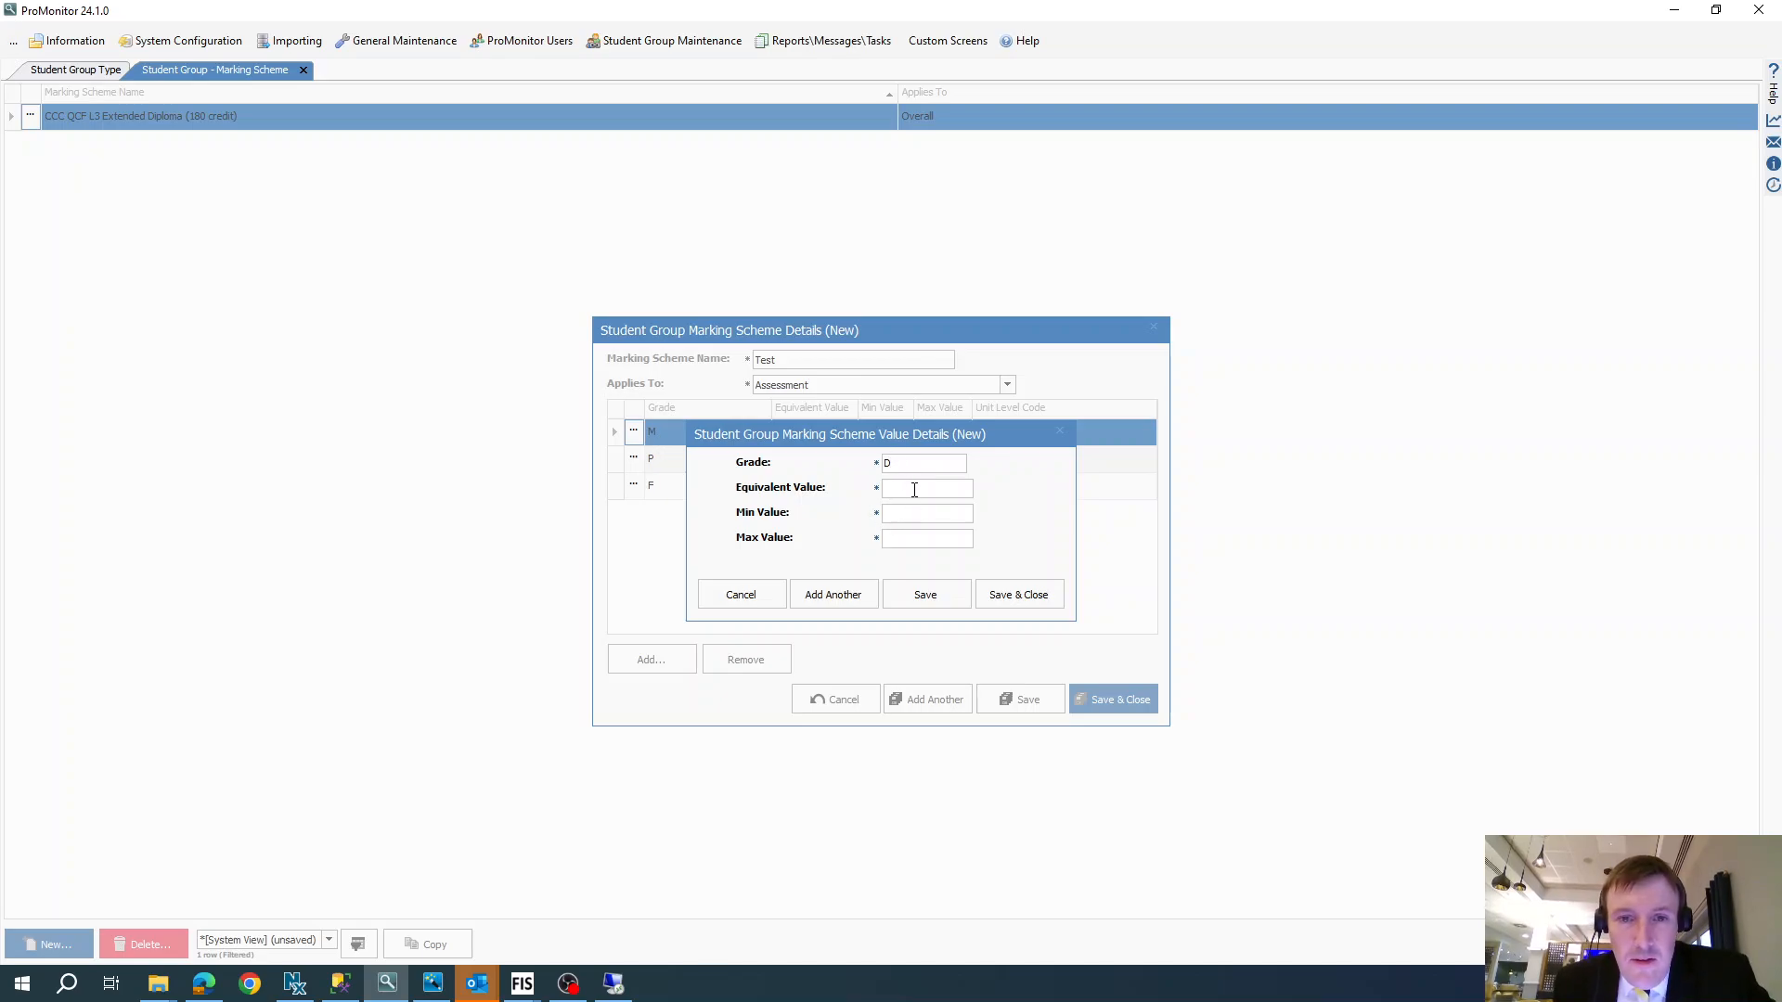
pyautogui.moveTo(893, 447); pyautogui.dragTo(835, 553)
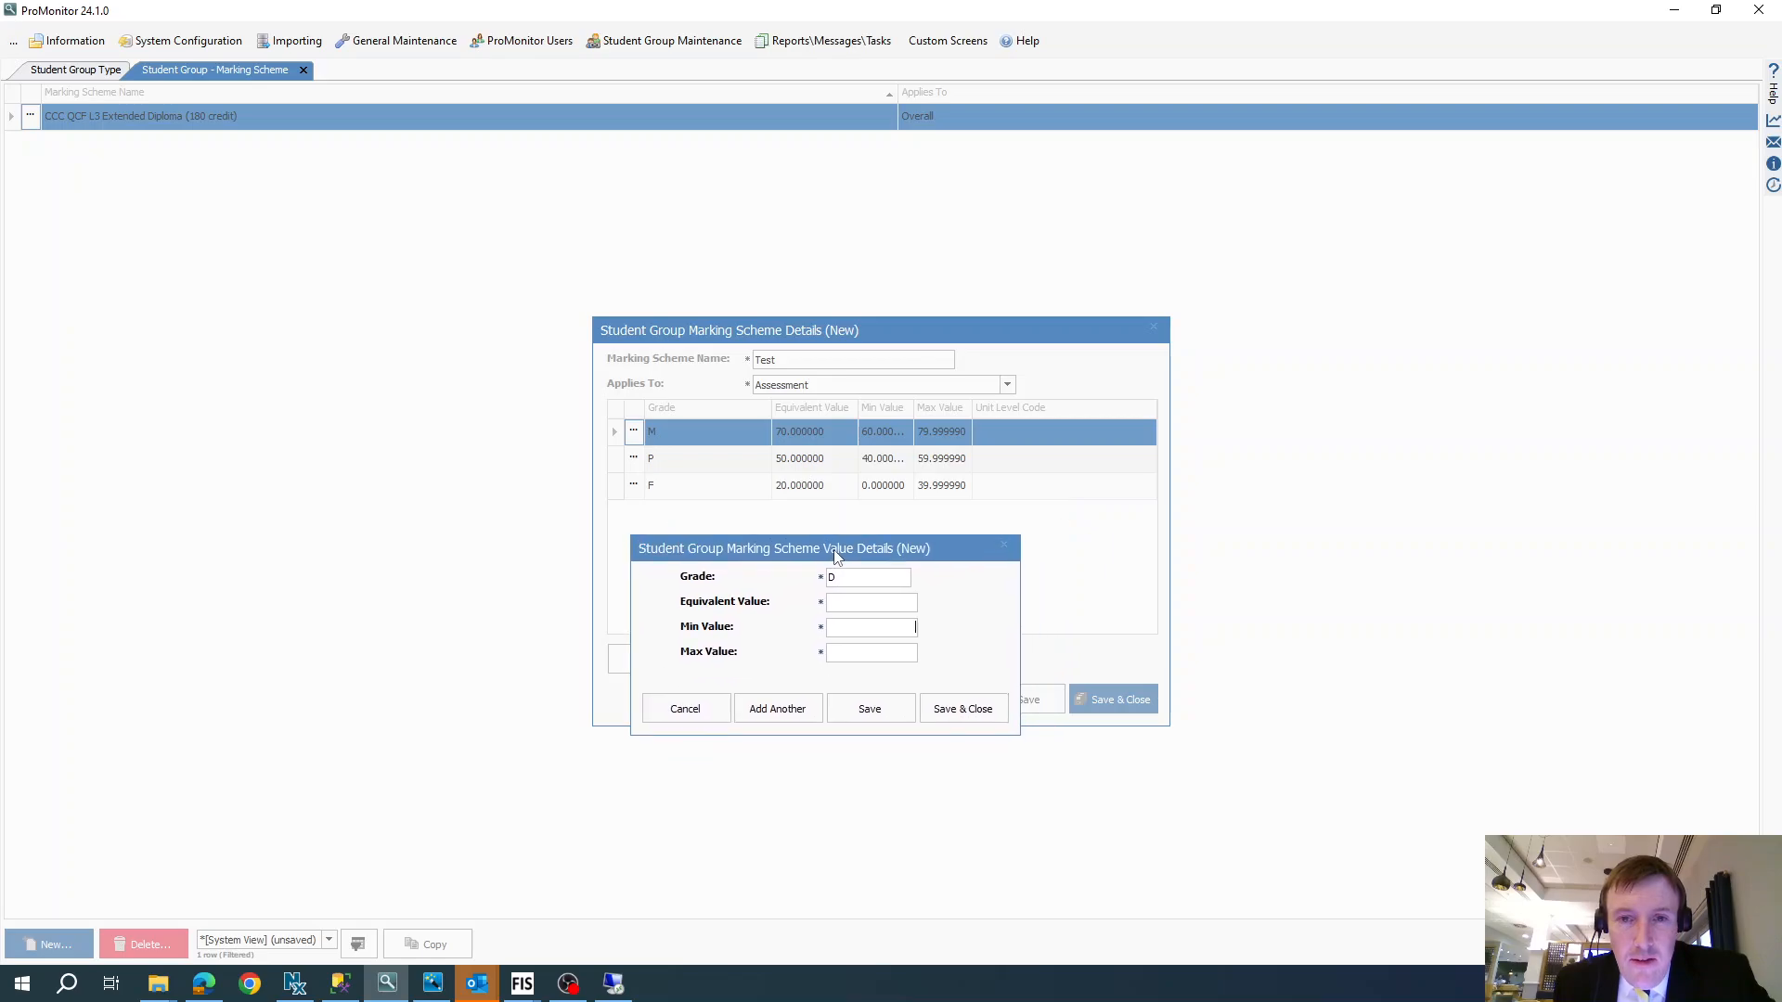
pyautogui.write('80')
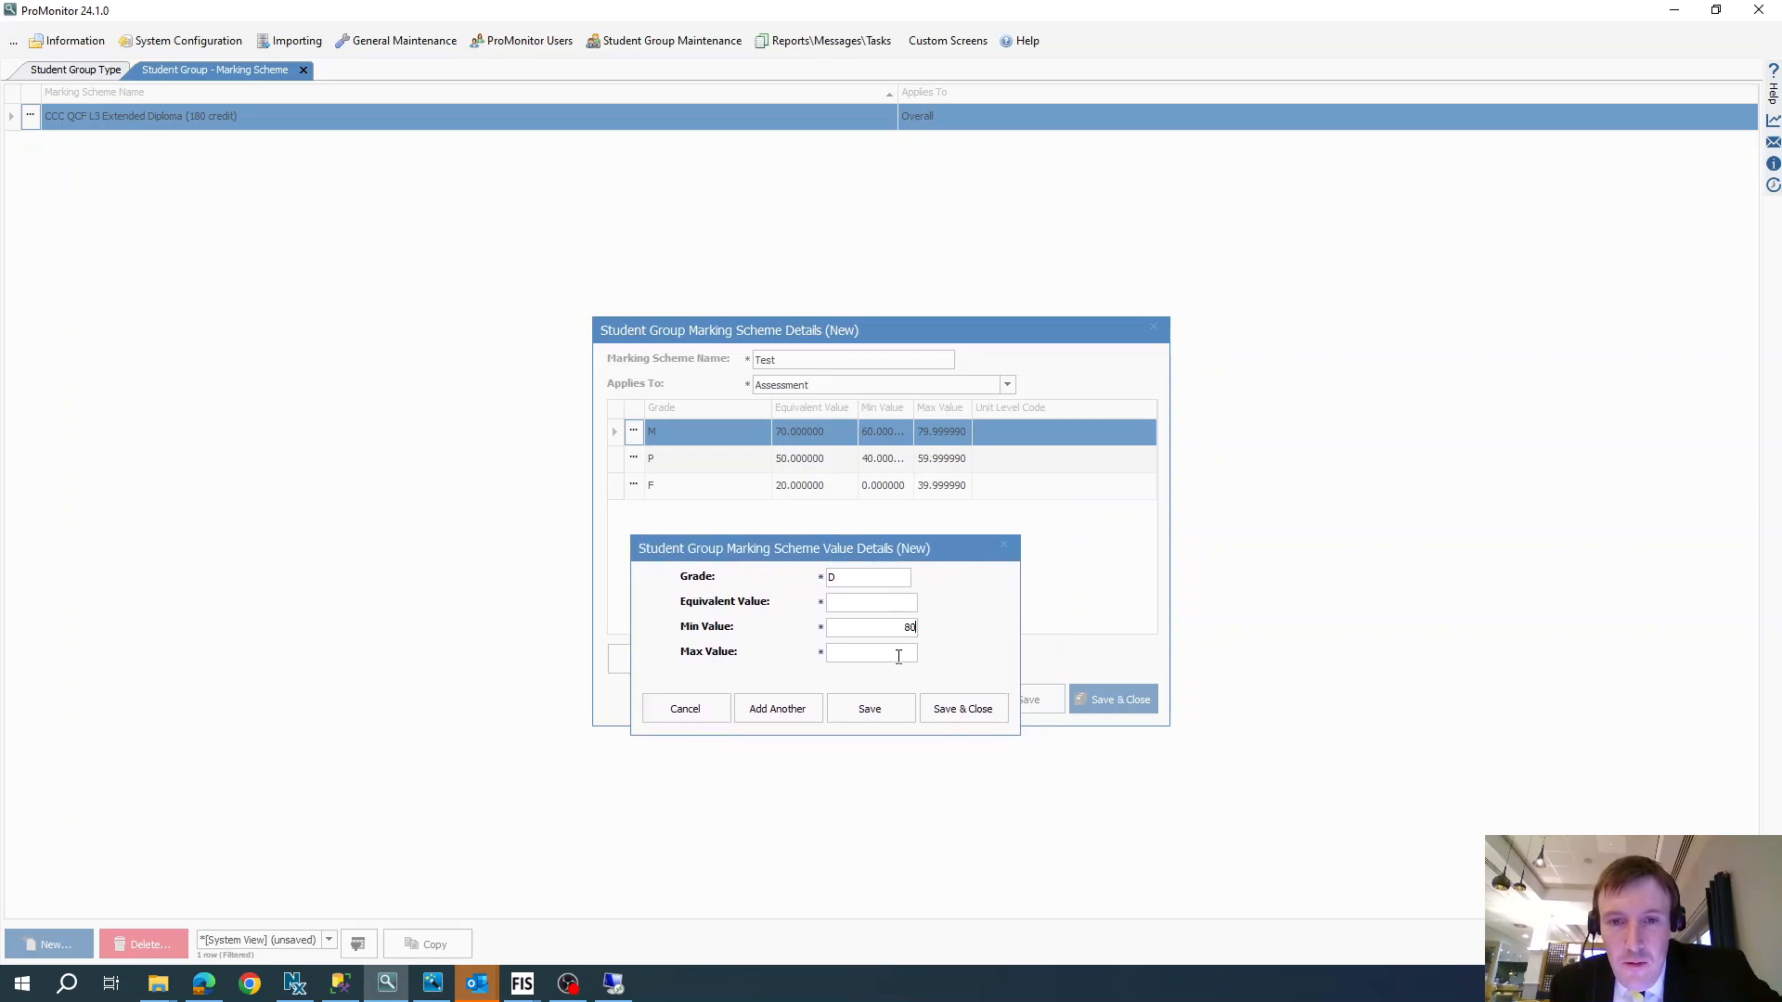
pyautogui.click(898, 657)
pyautogui.write('100')
pyautogui.click(883, 604)
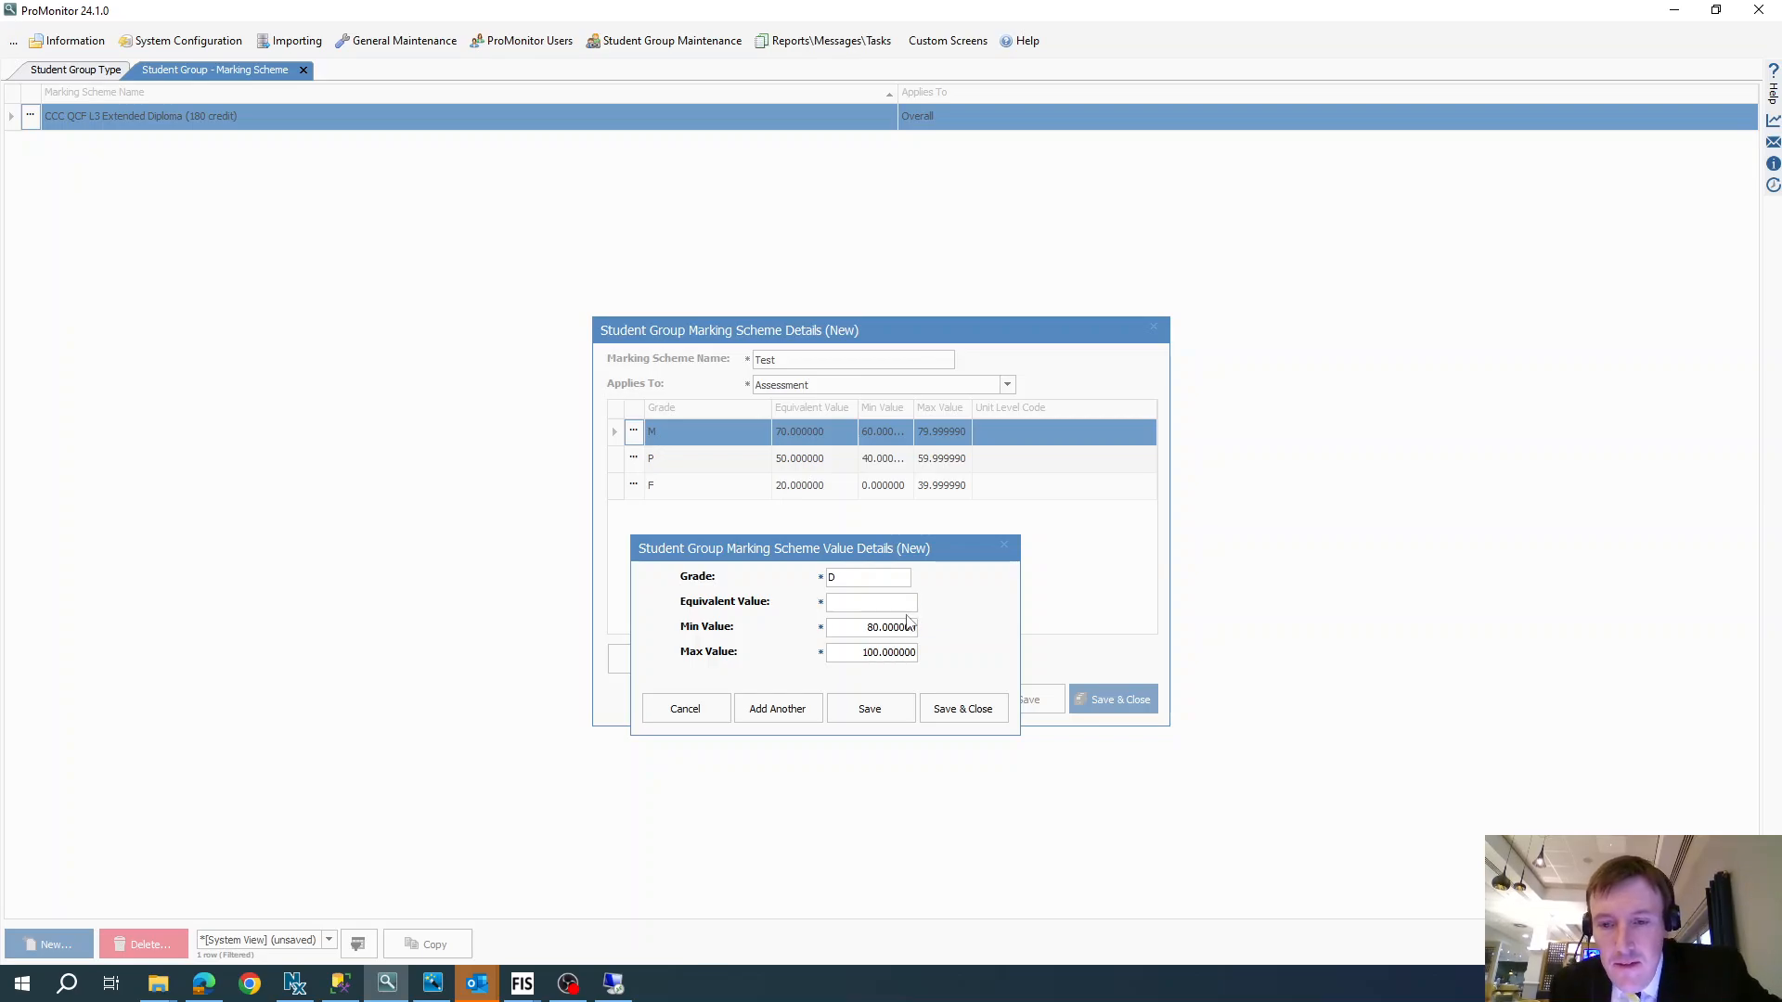
pyautogui.click(962, 708)
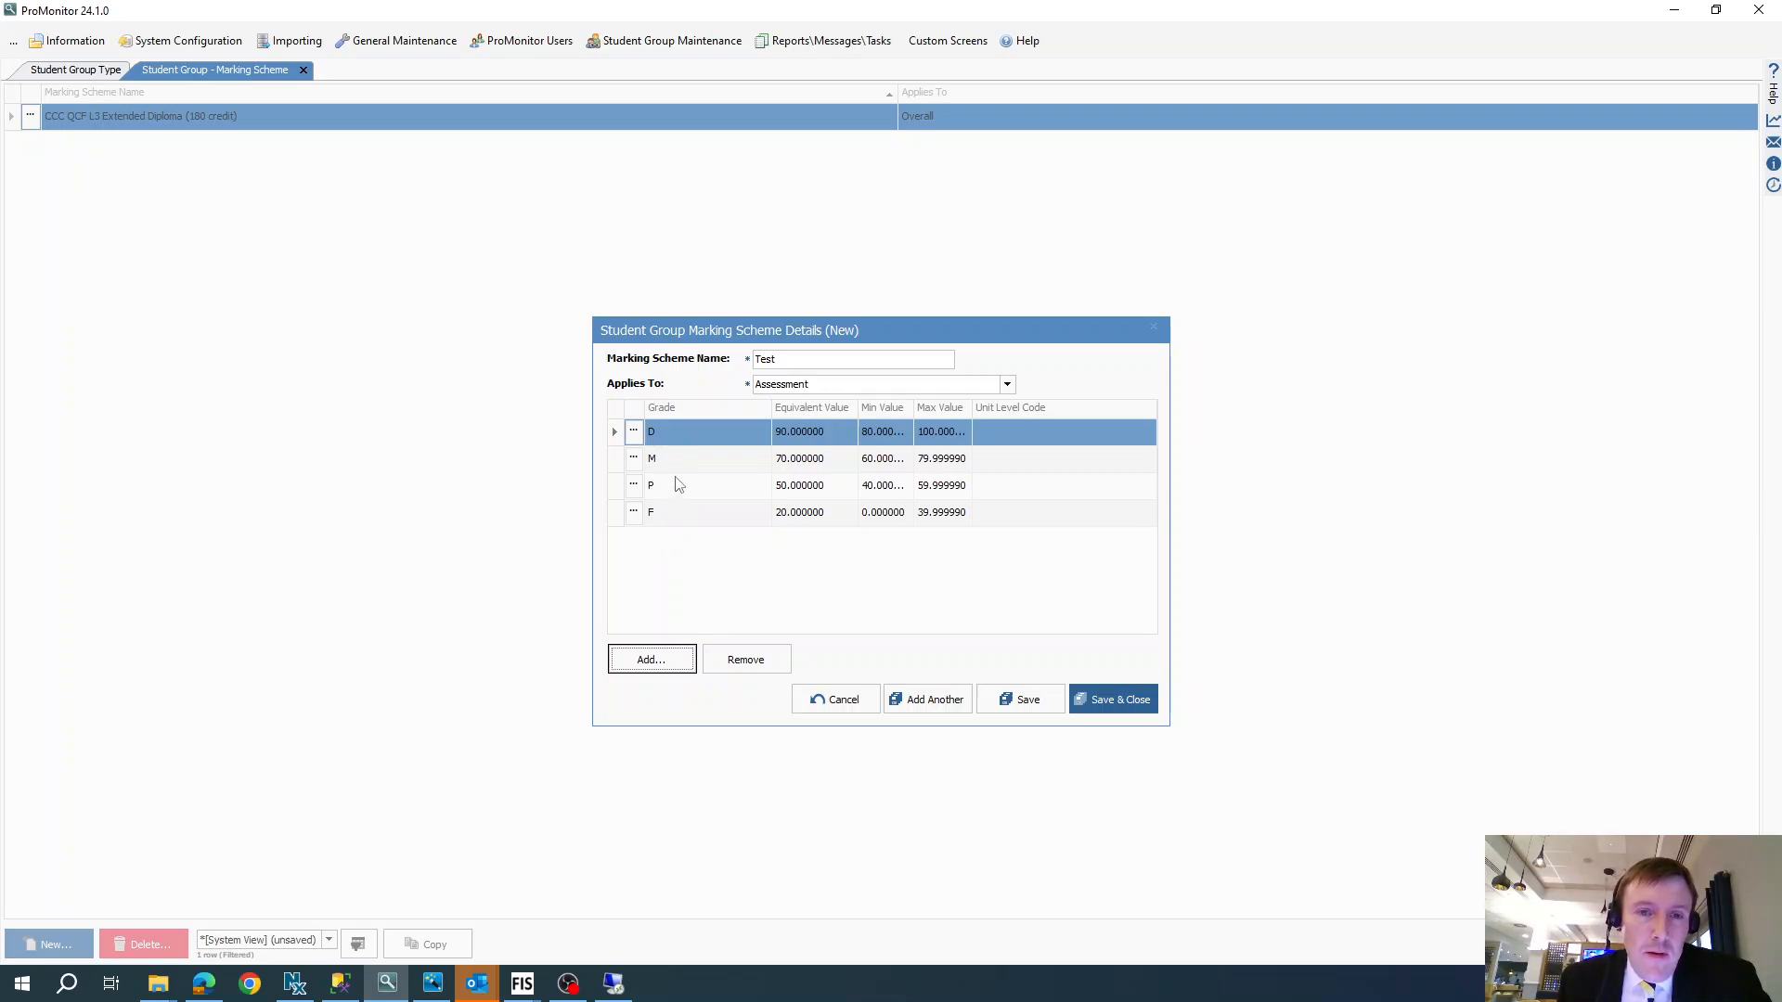
# - Complete the marking scheme name as Test 123, and save and close the scheme
pyautogui.click(805, 358)
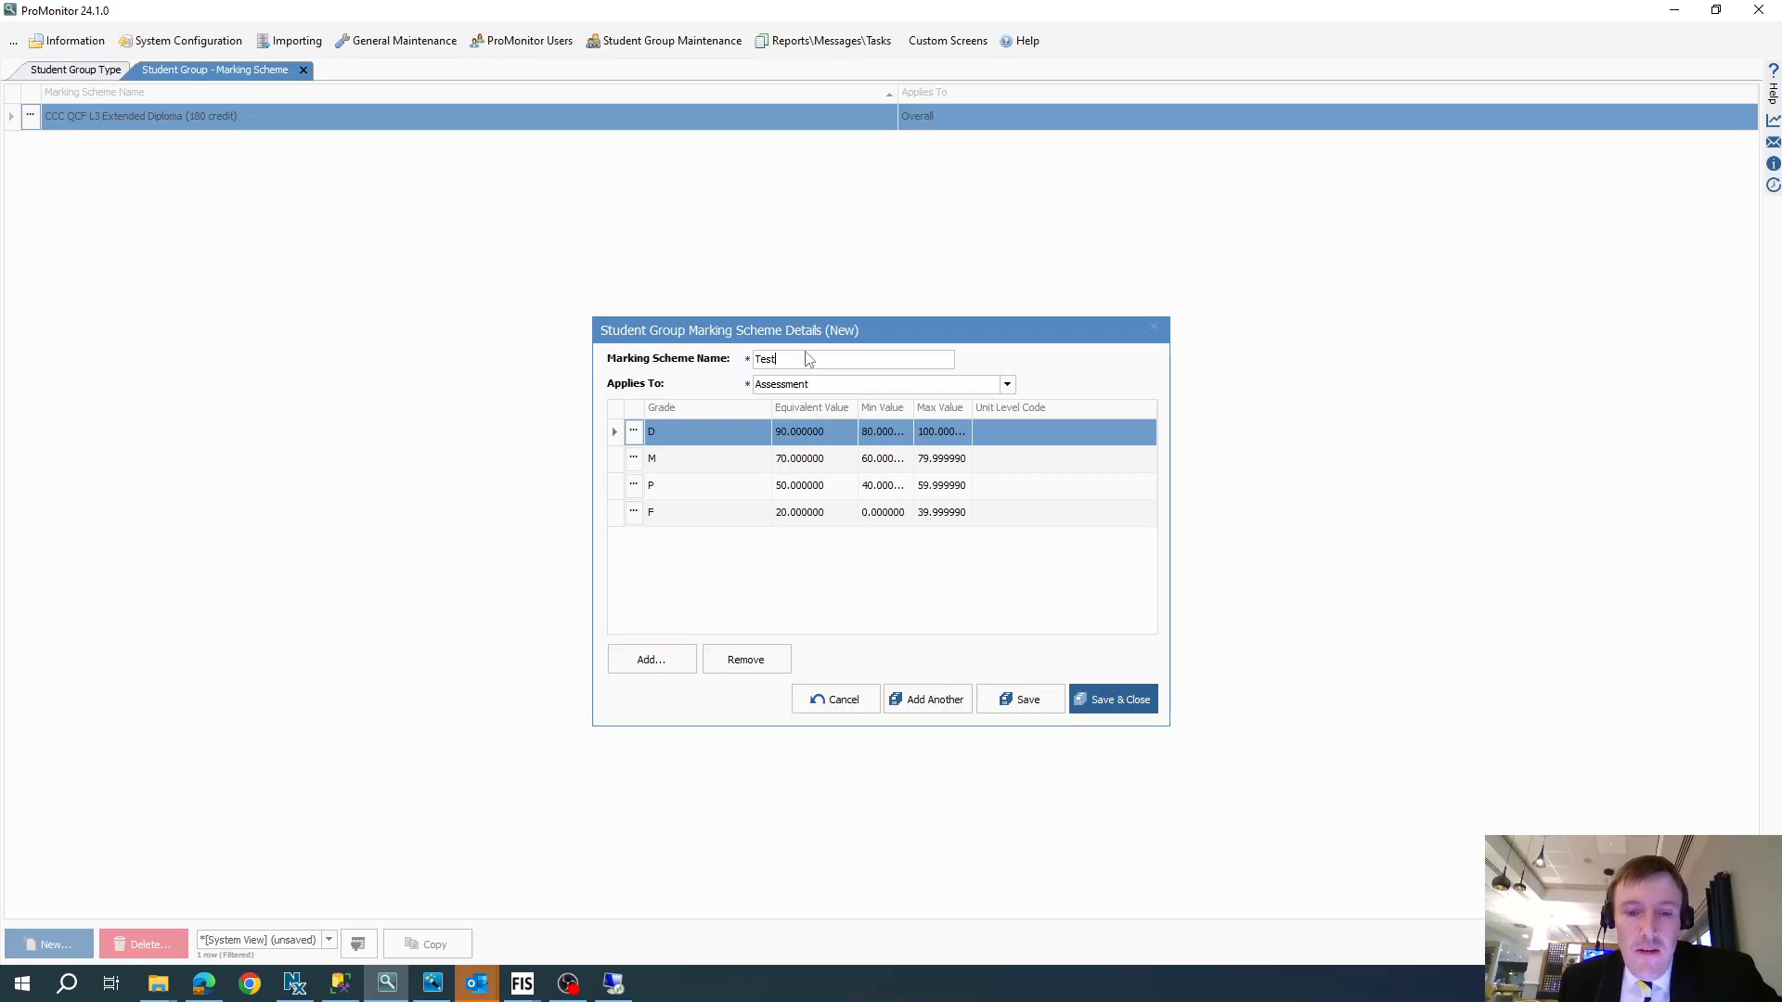
pyautogui.write('123')
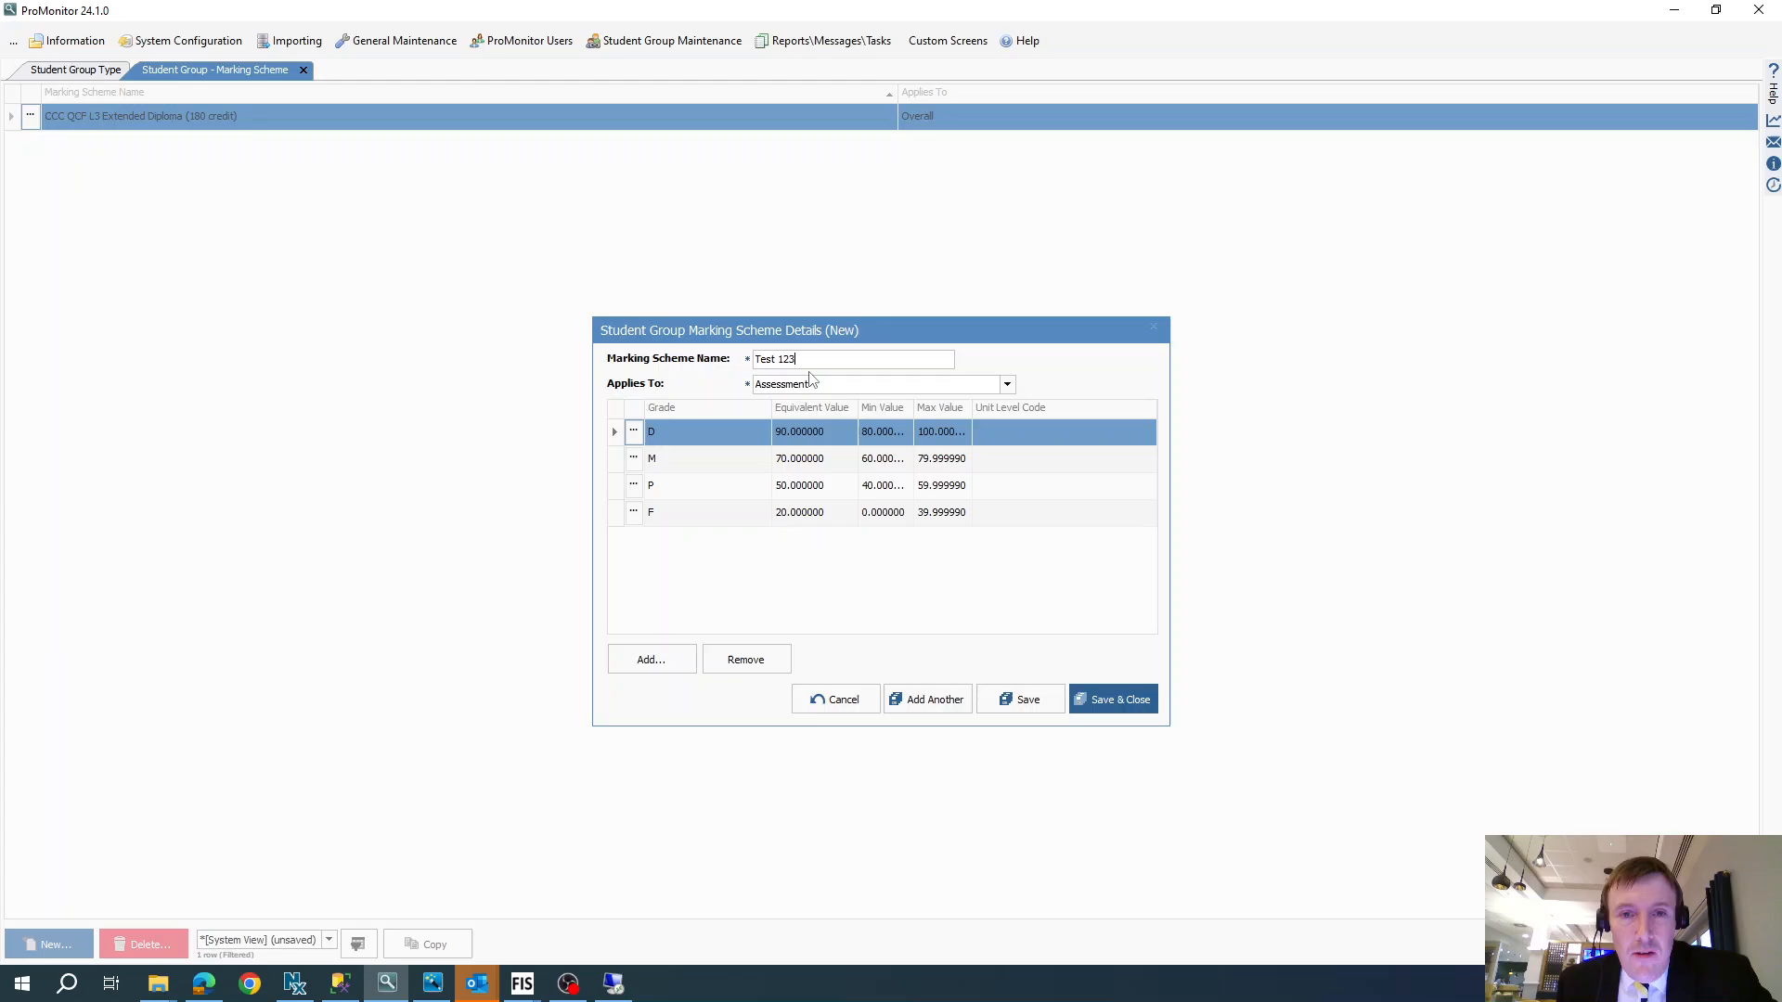
pyautogui.click(1112, 696)
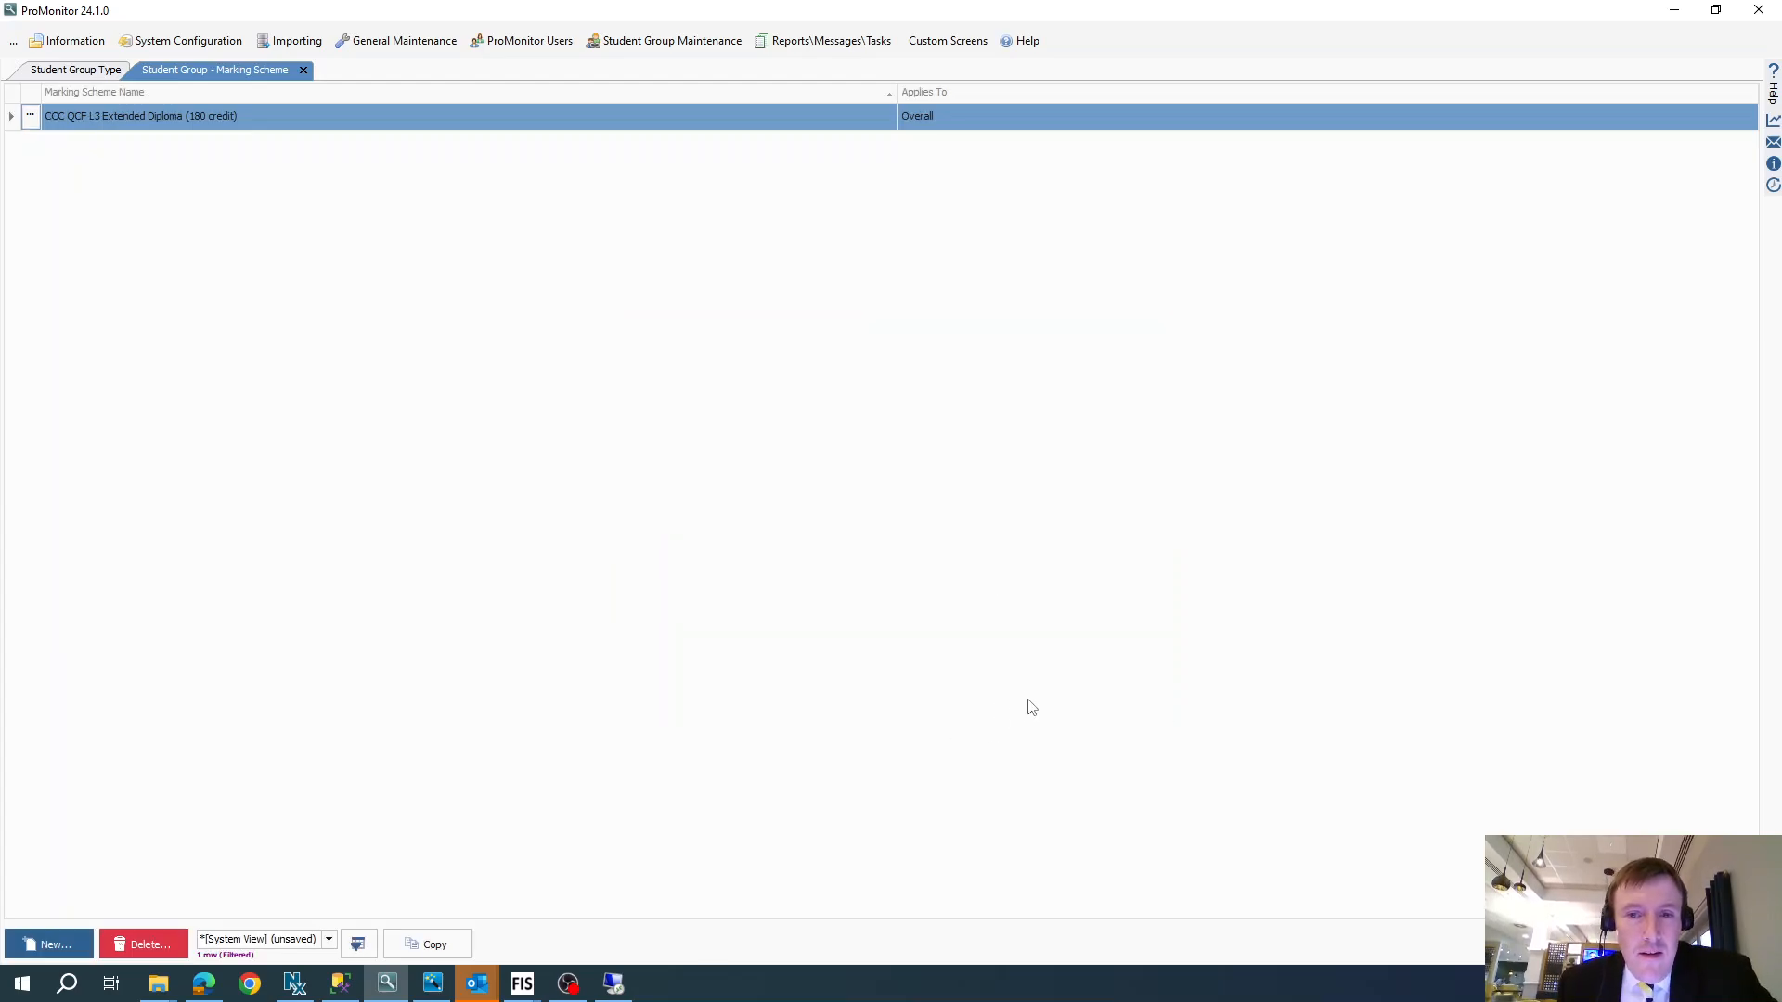
# - Start a new student group type with Test 123 as its assessment marking scheme, and discard the entry
pyautogui.click(84, 81)
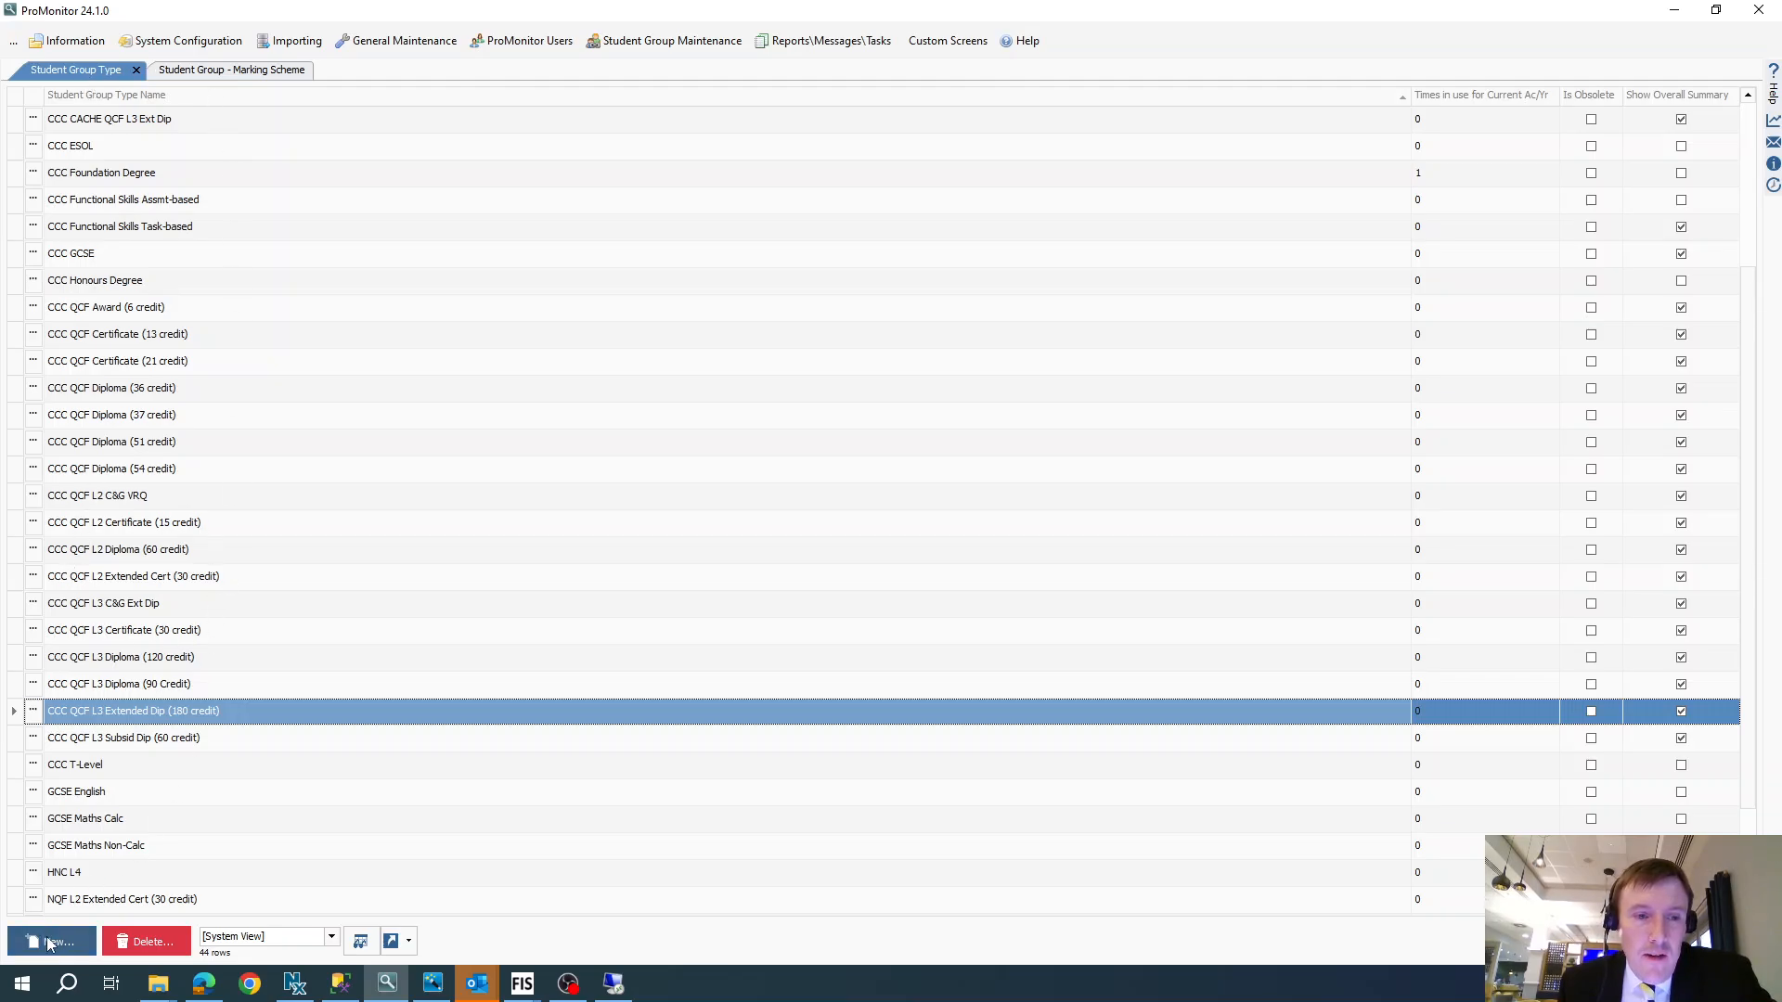
pyautogui.doubleClick(198, 718)
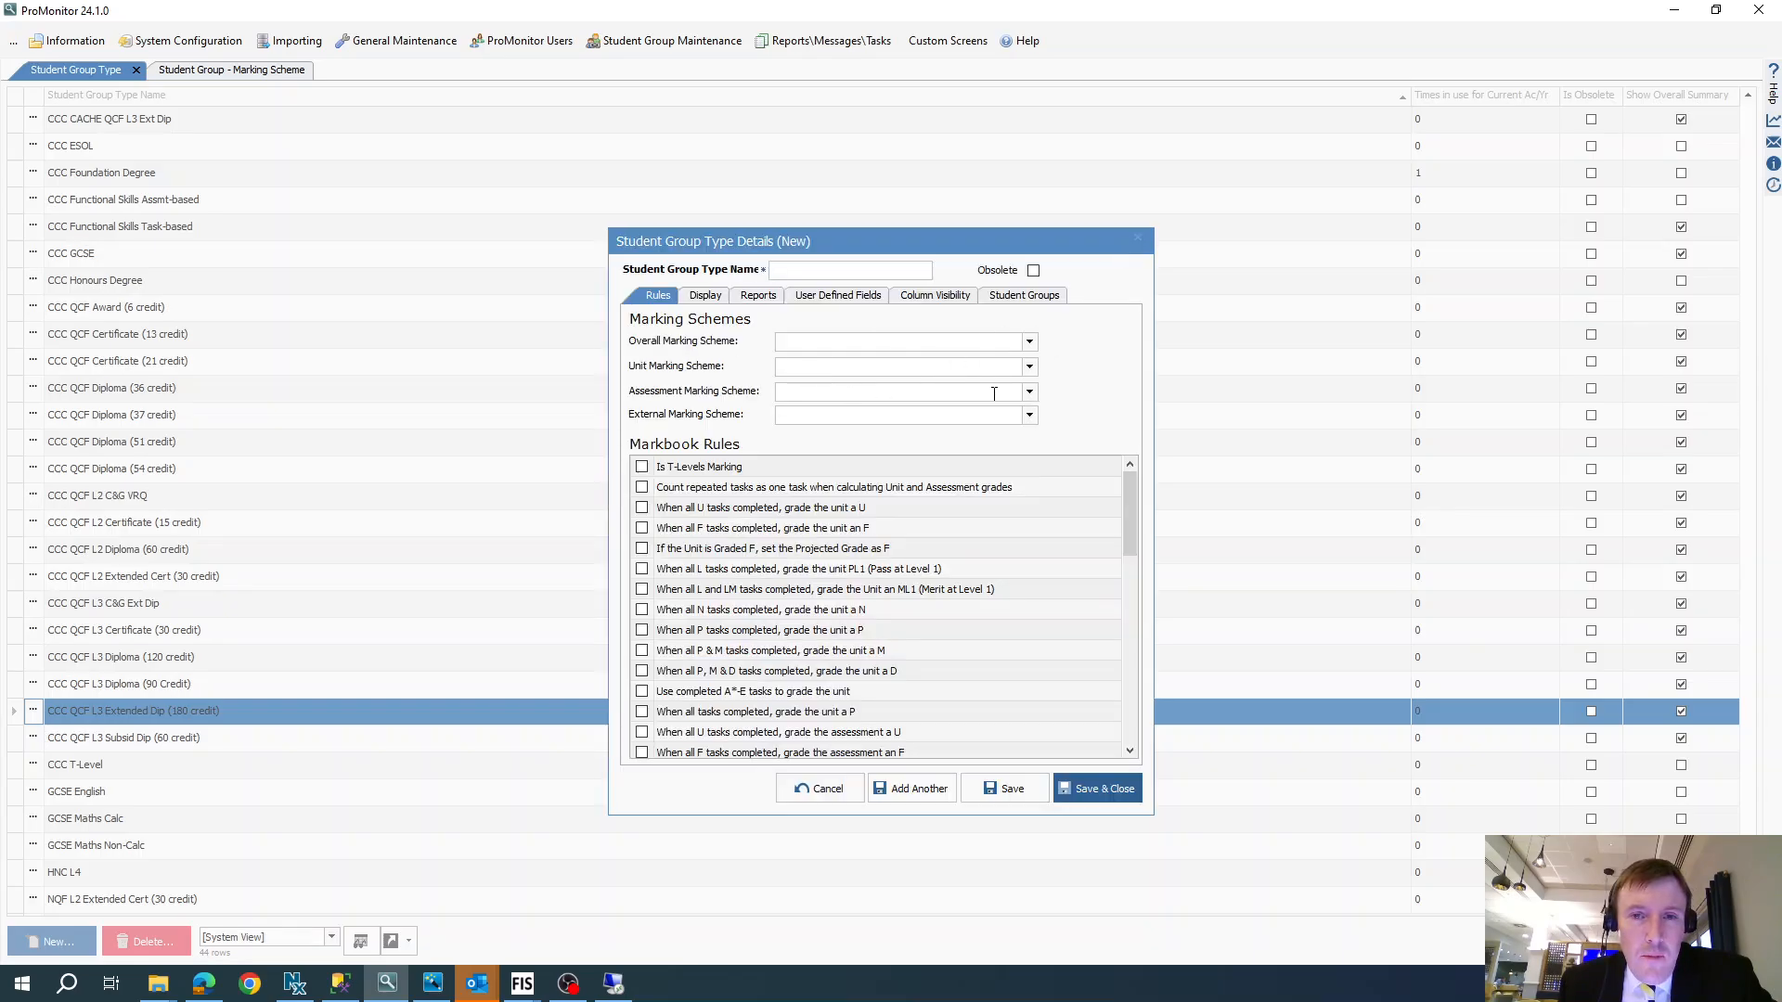
pyautogui.click(1029, 392)
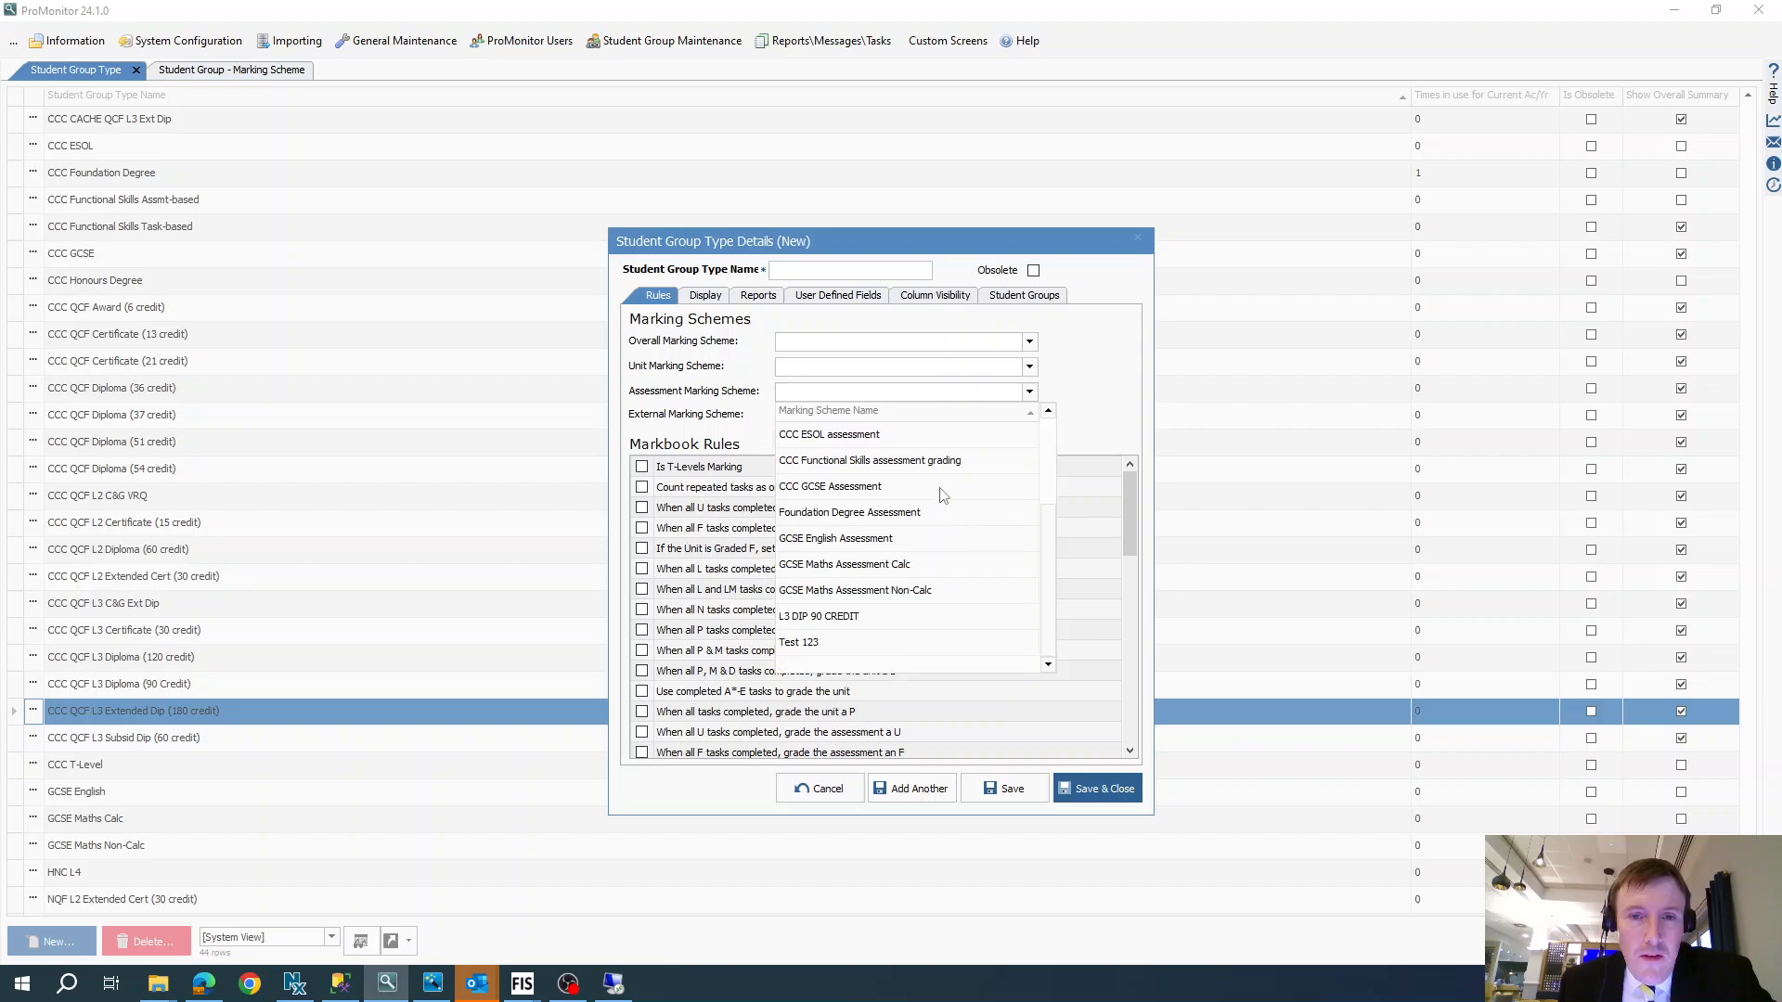
pyautogui.click(800, 642)
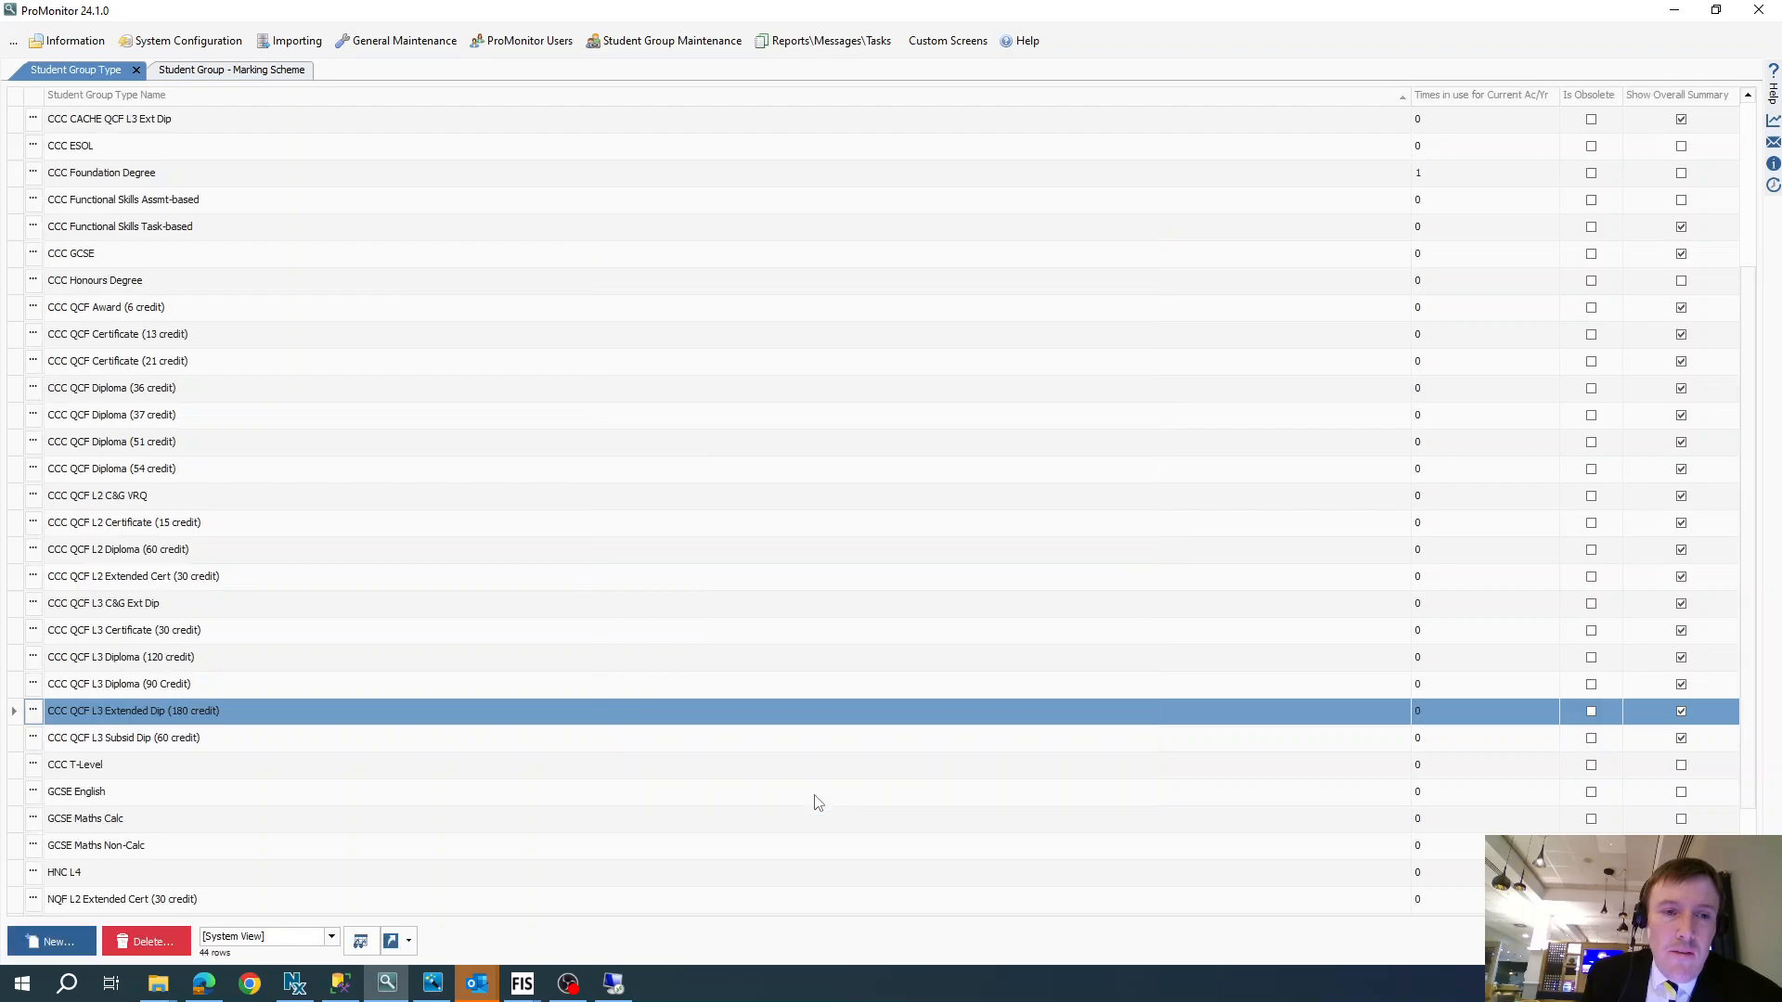
pyautogui.click(822, 789)
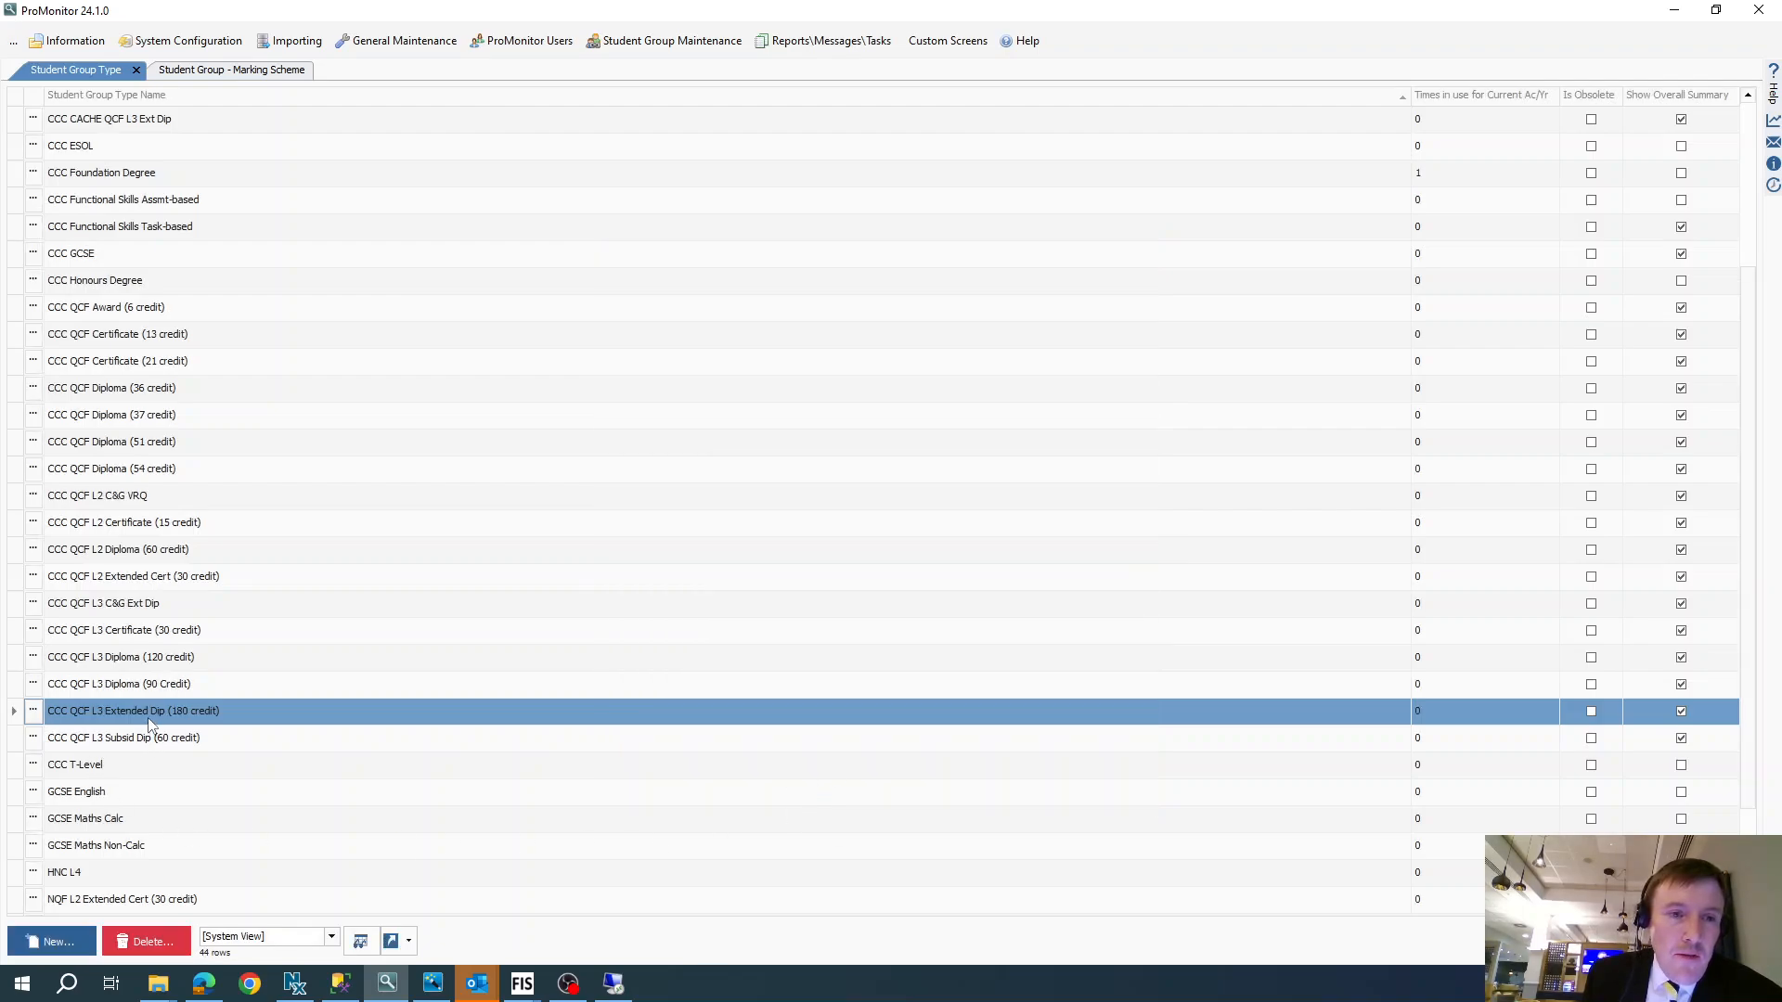
# - Review the grade values and UCAS points of the CCC QCF L3 Extended Diploma (180 credit) marking scheme, and close its details
pyautogui.click(231, 70)
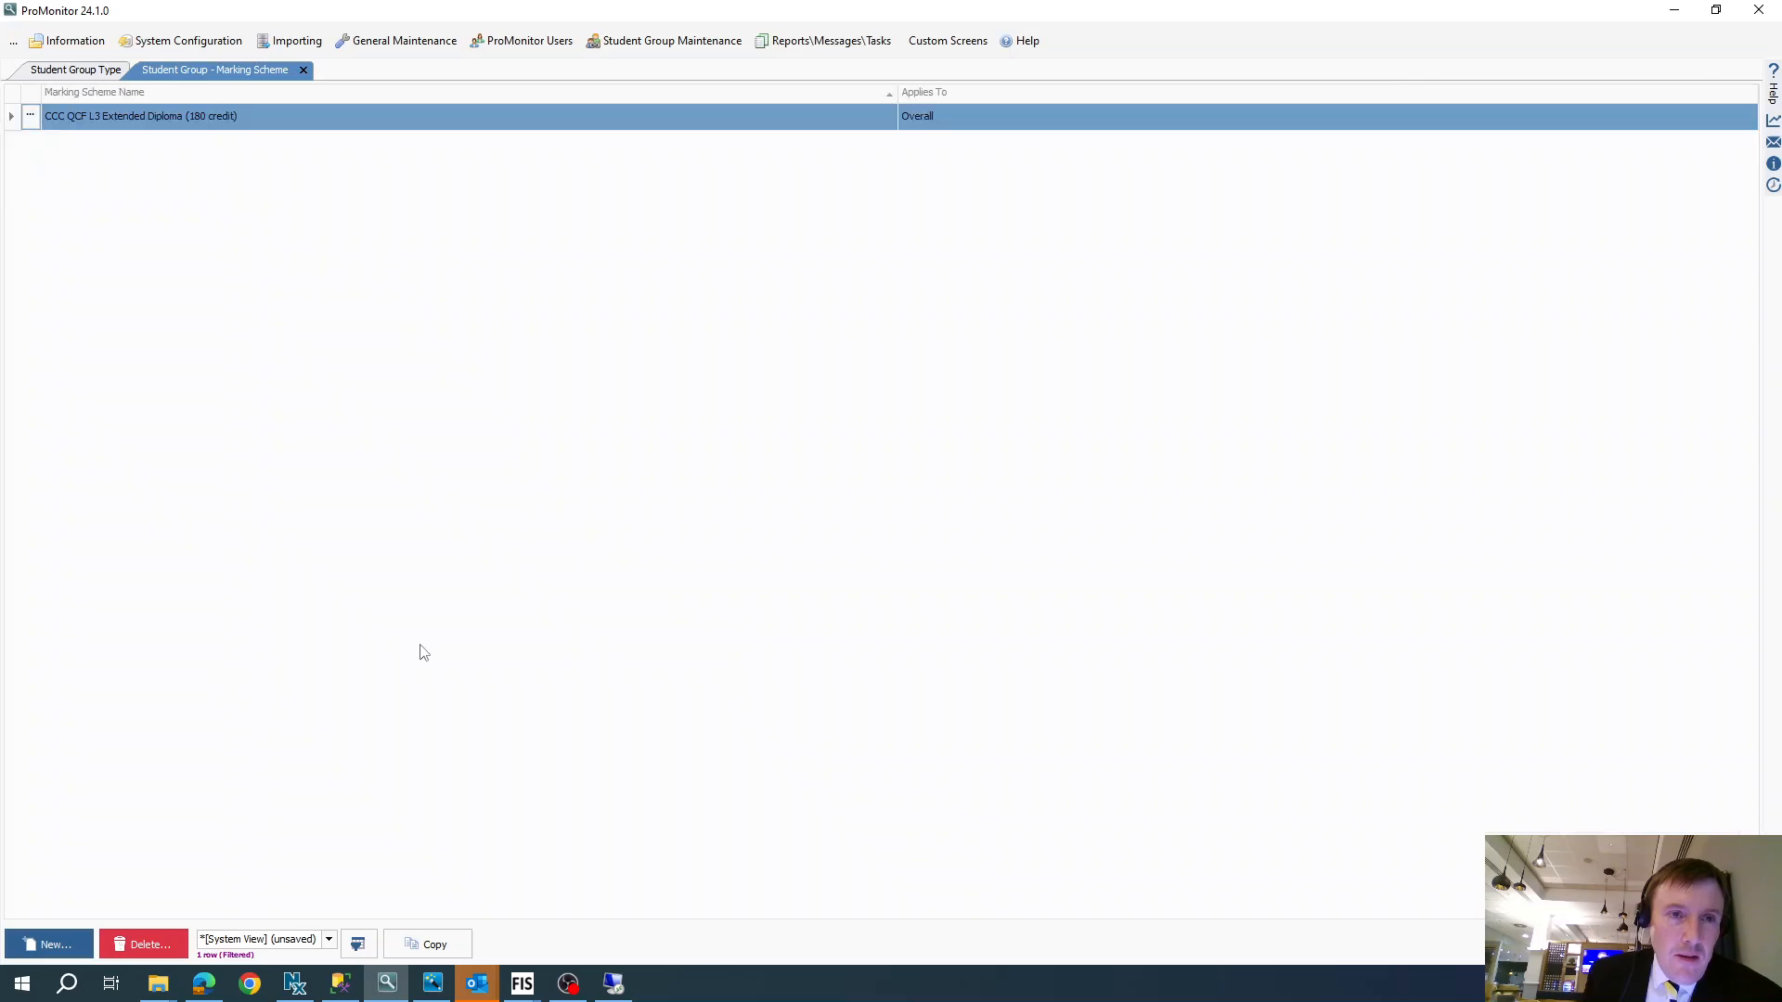
pyautogui.rightClick(196, 258)
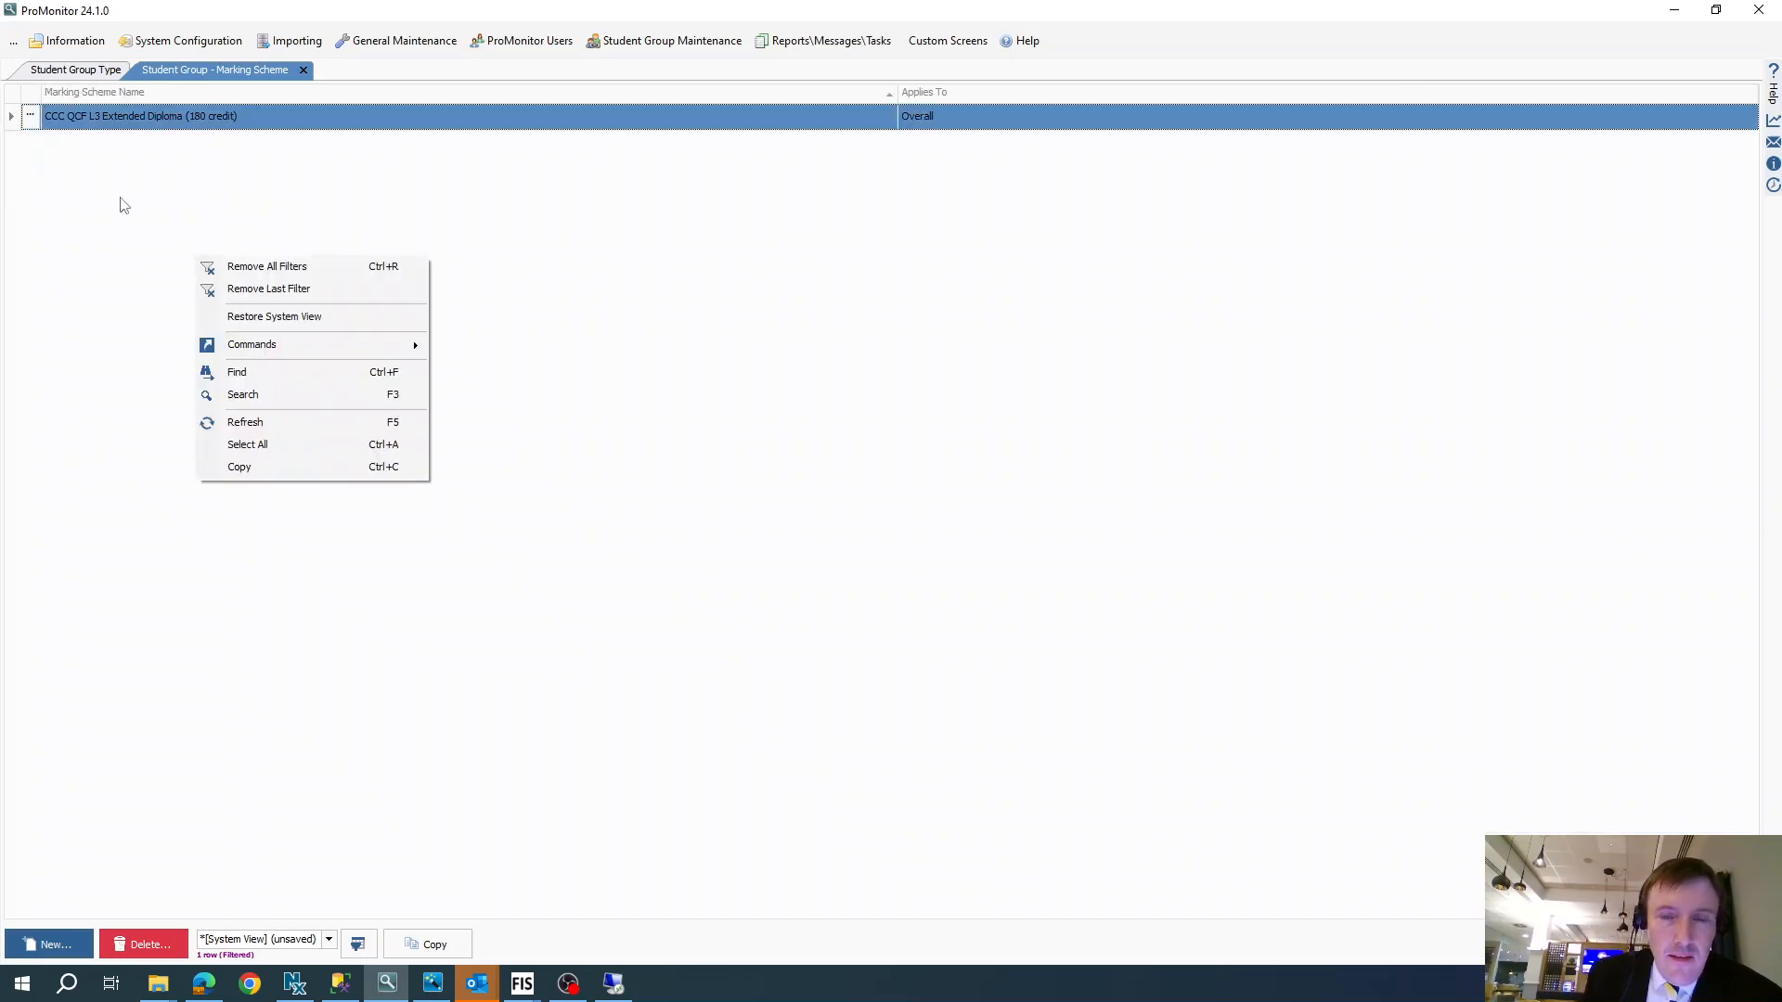
pyautogui.click(31, 120)
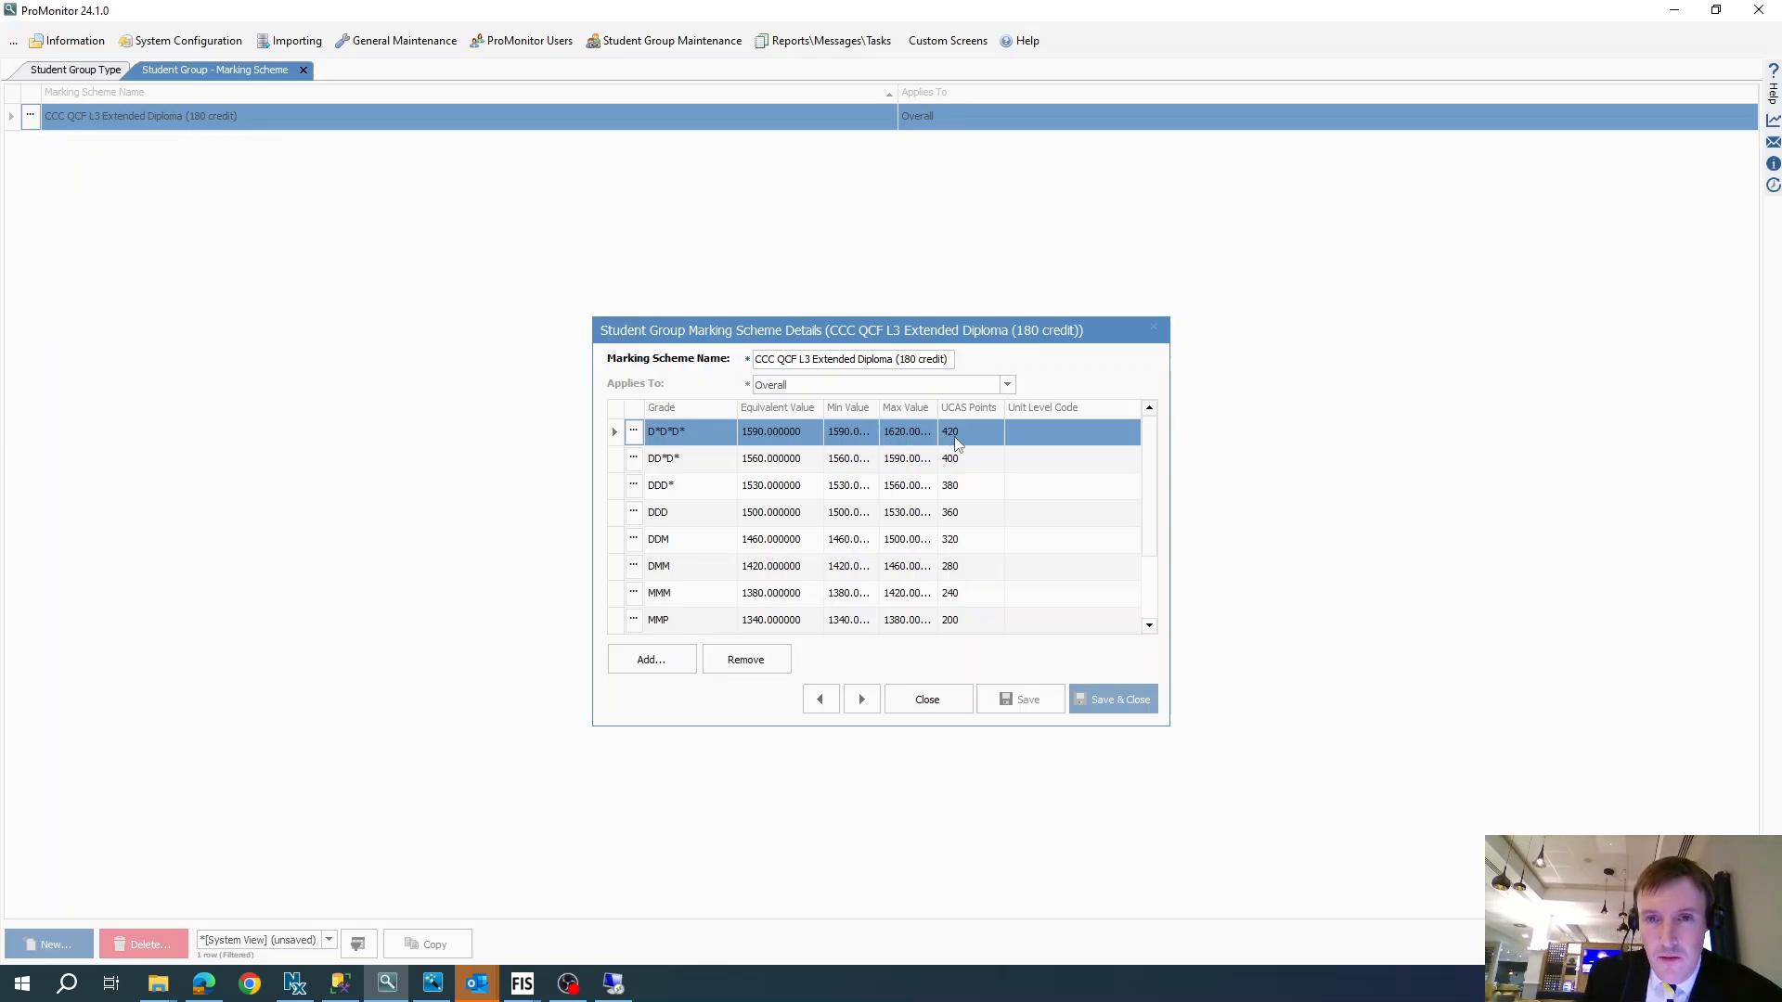
pyautogui.click(910, 701)
# - Copy the CCC QCF L3 Extended Diploma (180 credit) marking scheme and remove all filters from the marking scheme list
pyautogui.click(433, 947)
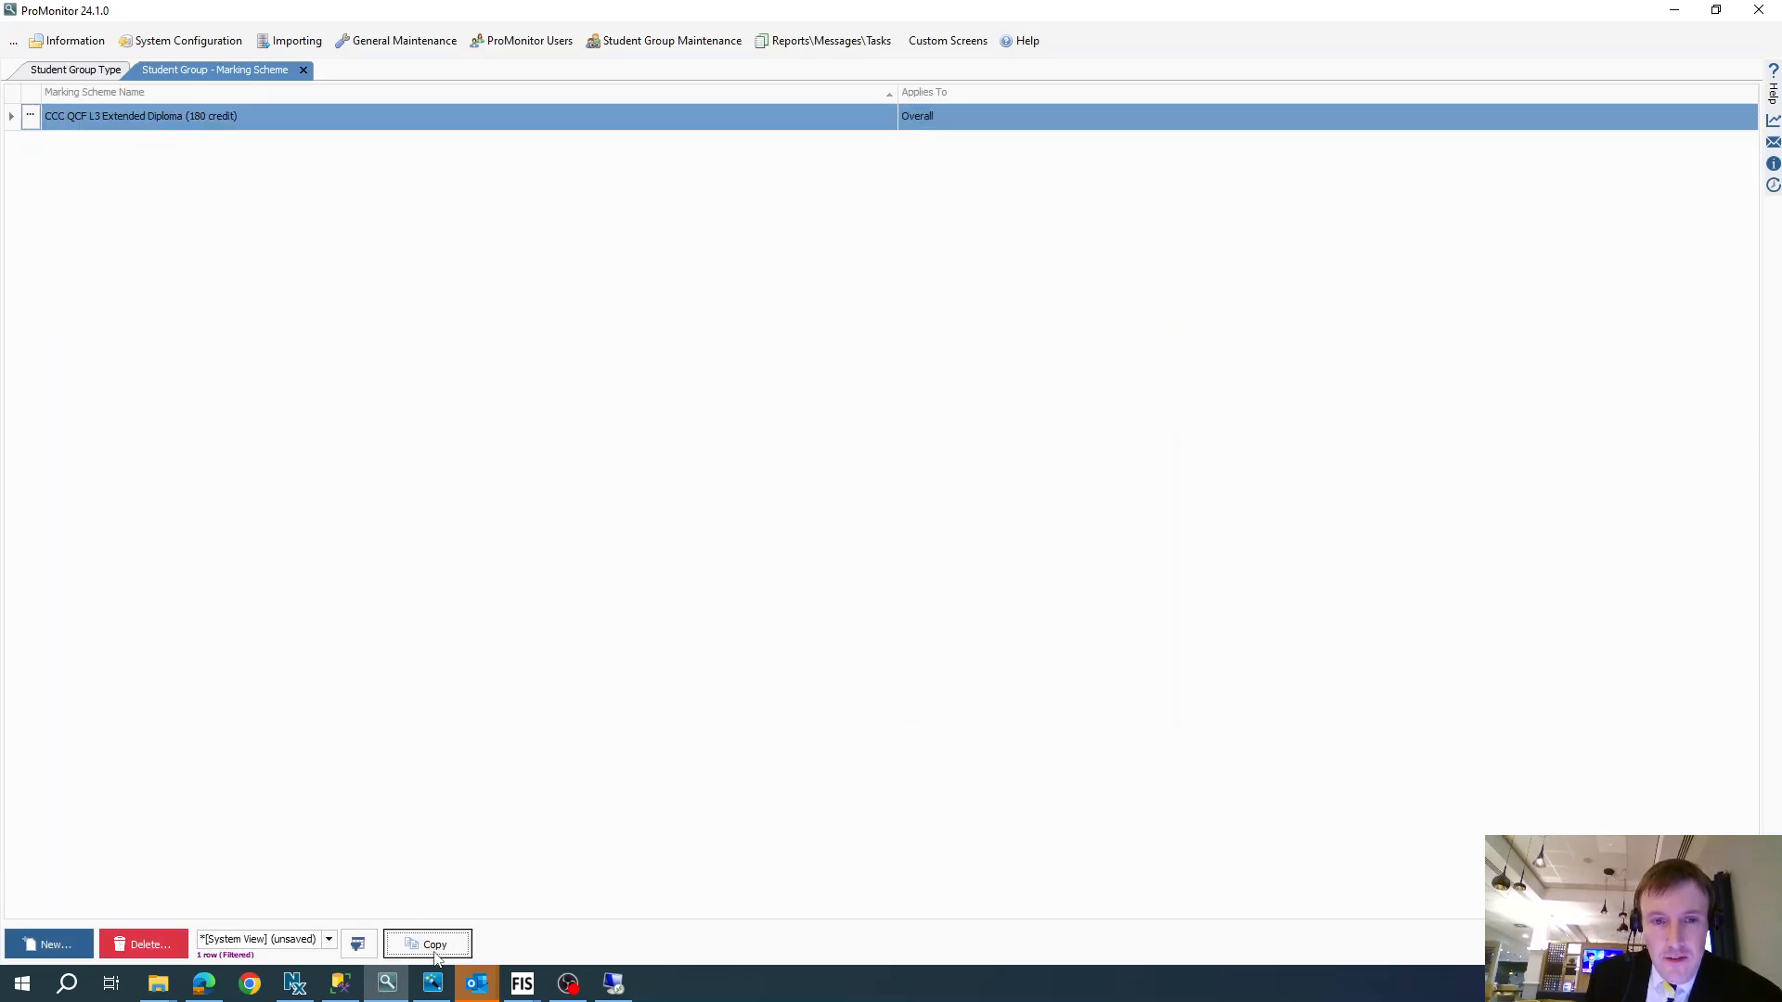
pyautogui.click(302, 358)
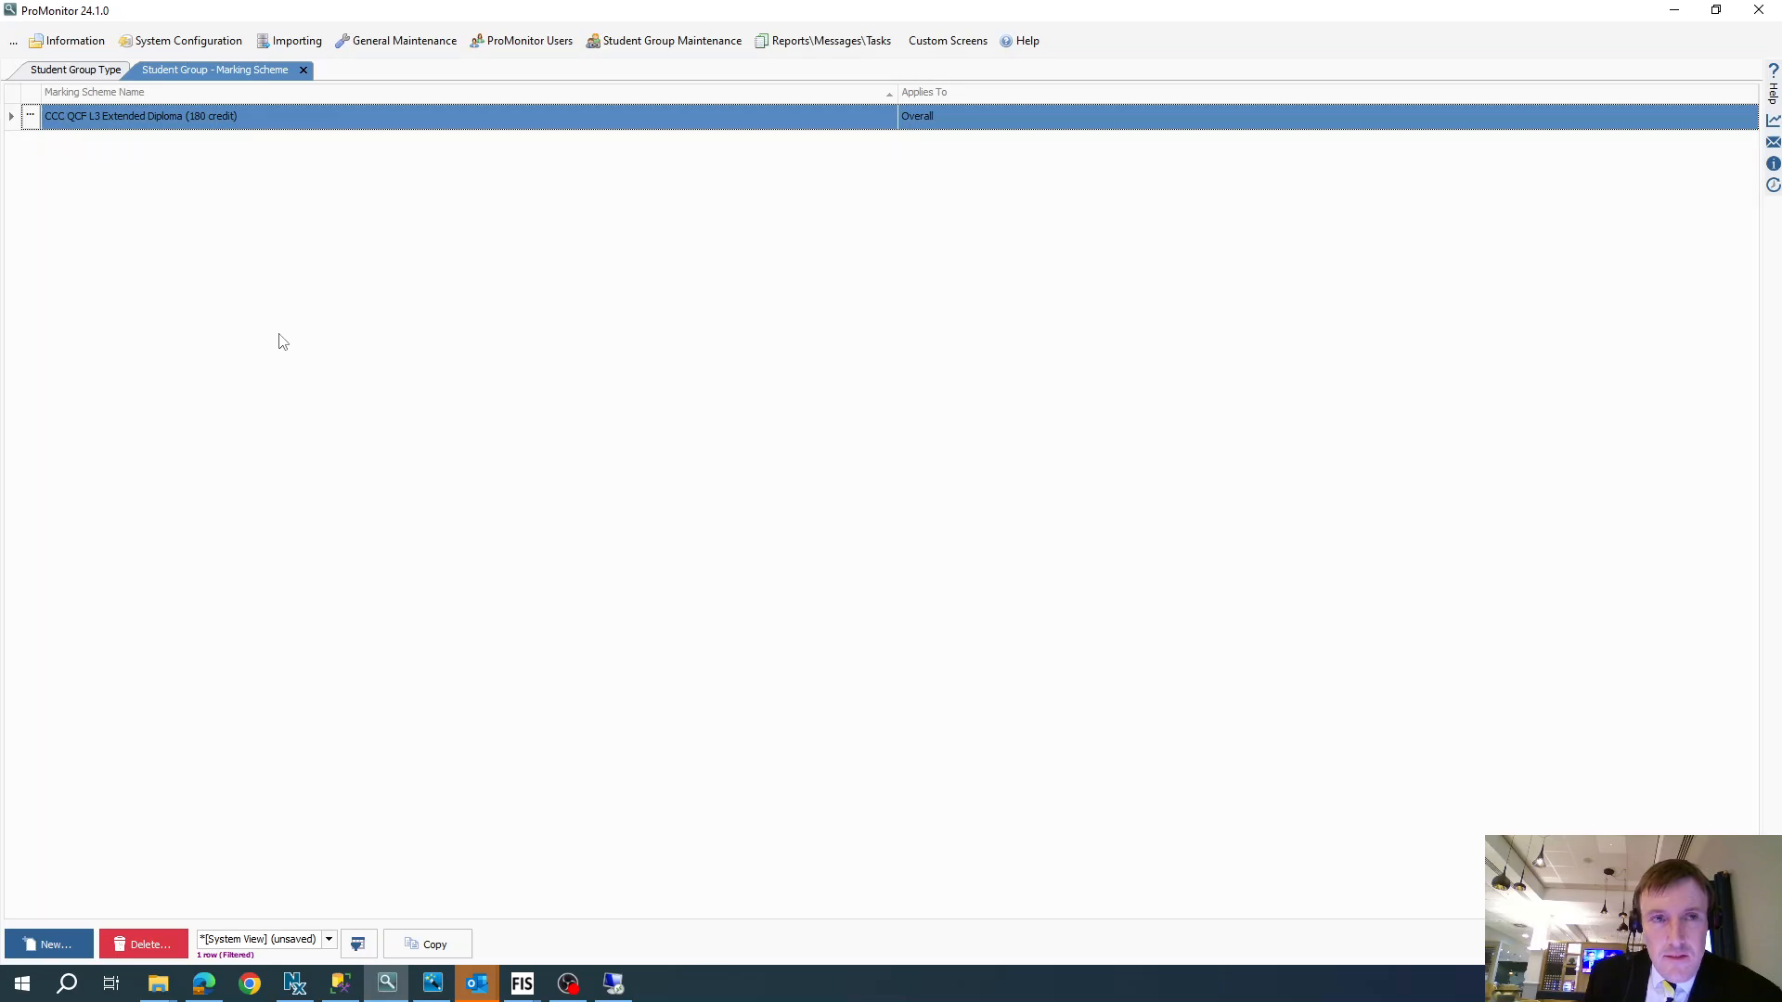
pyautogui.rightClick(160, 173)
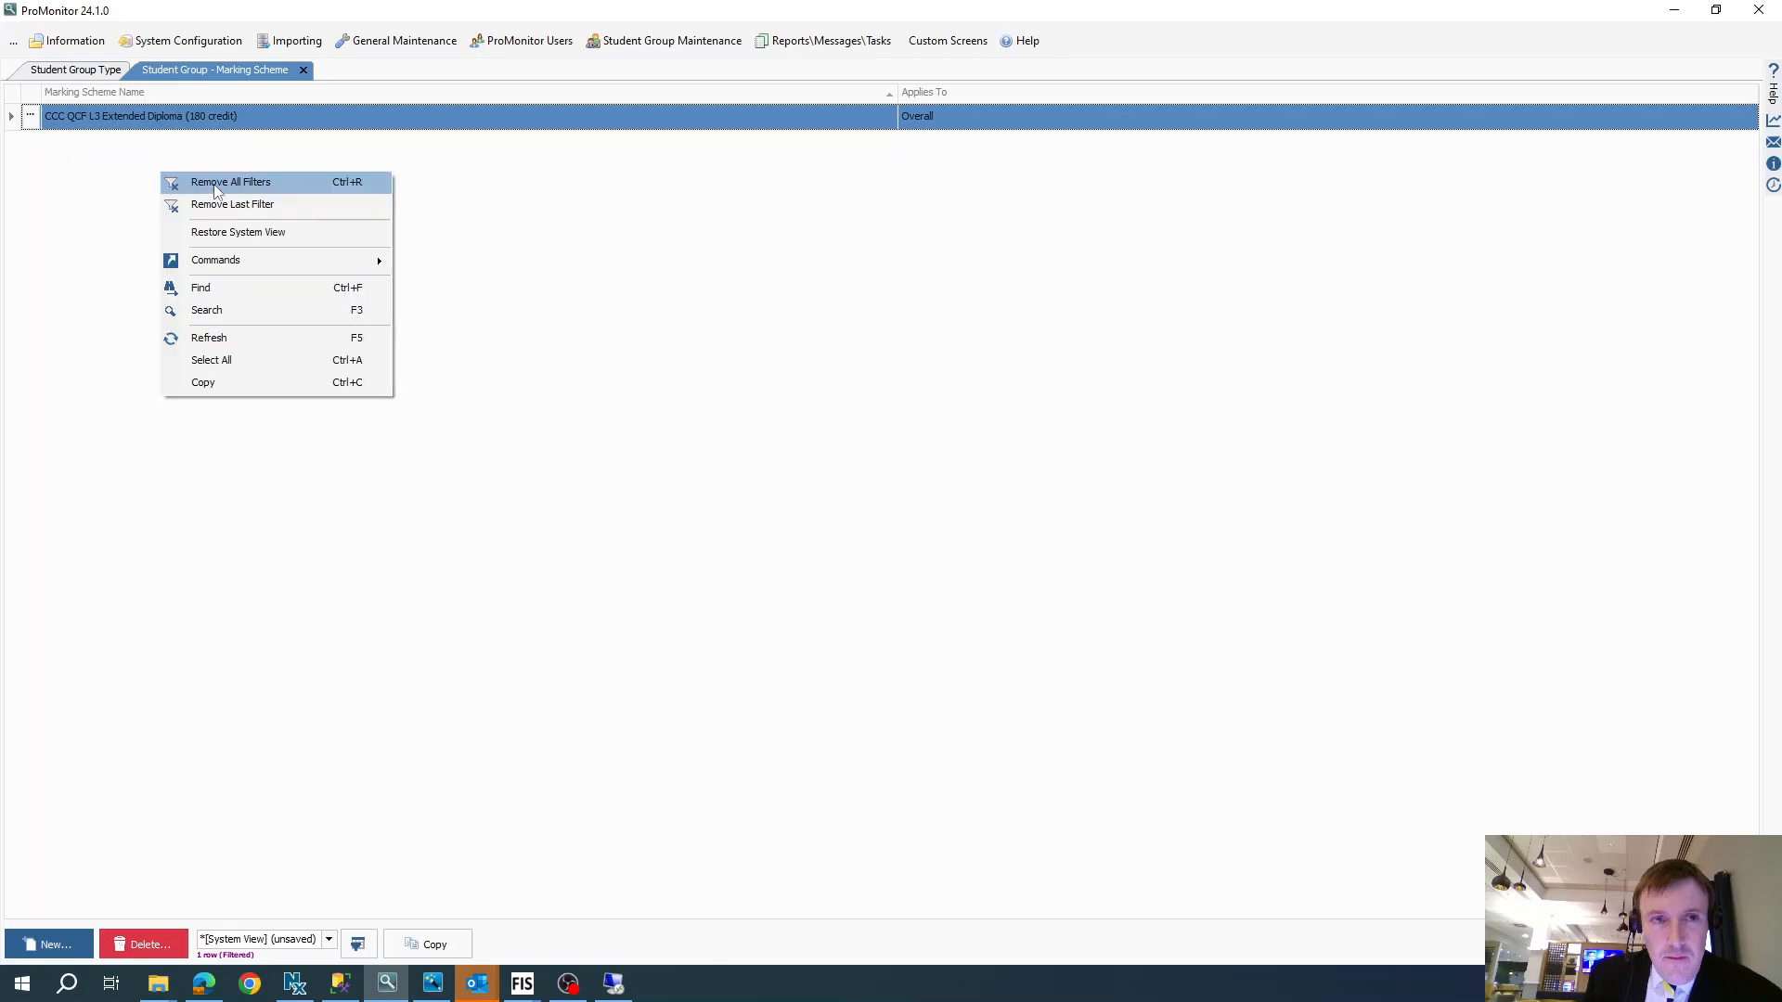
pyautogui.click(221, 183)
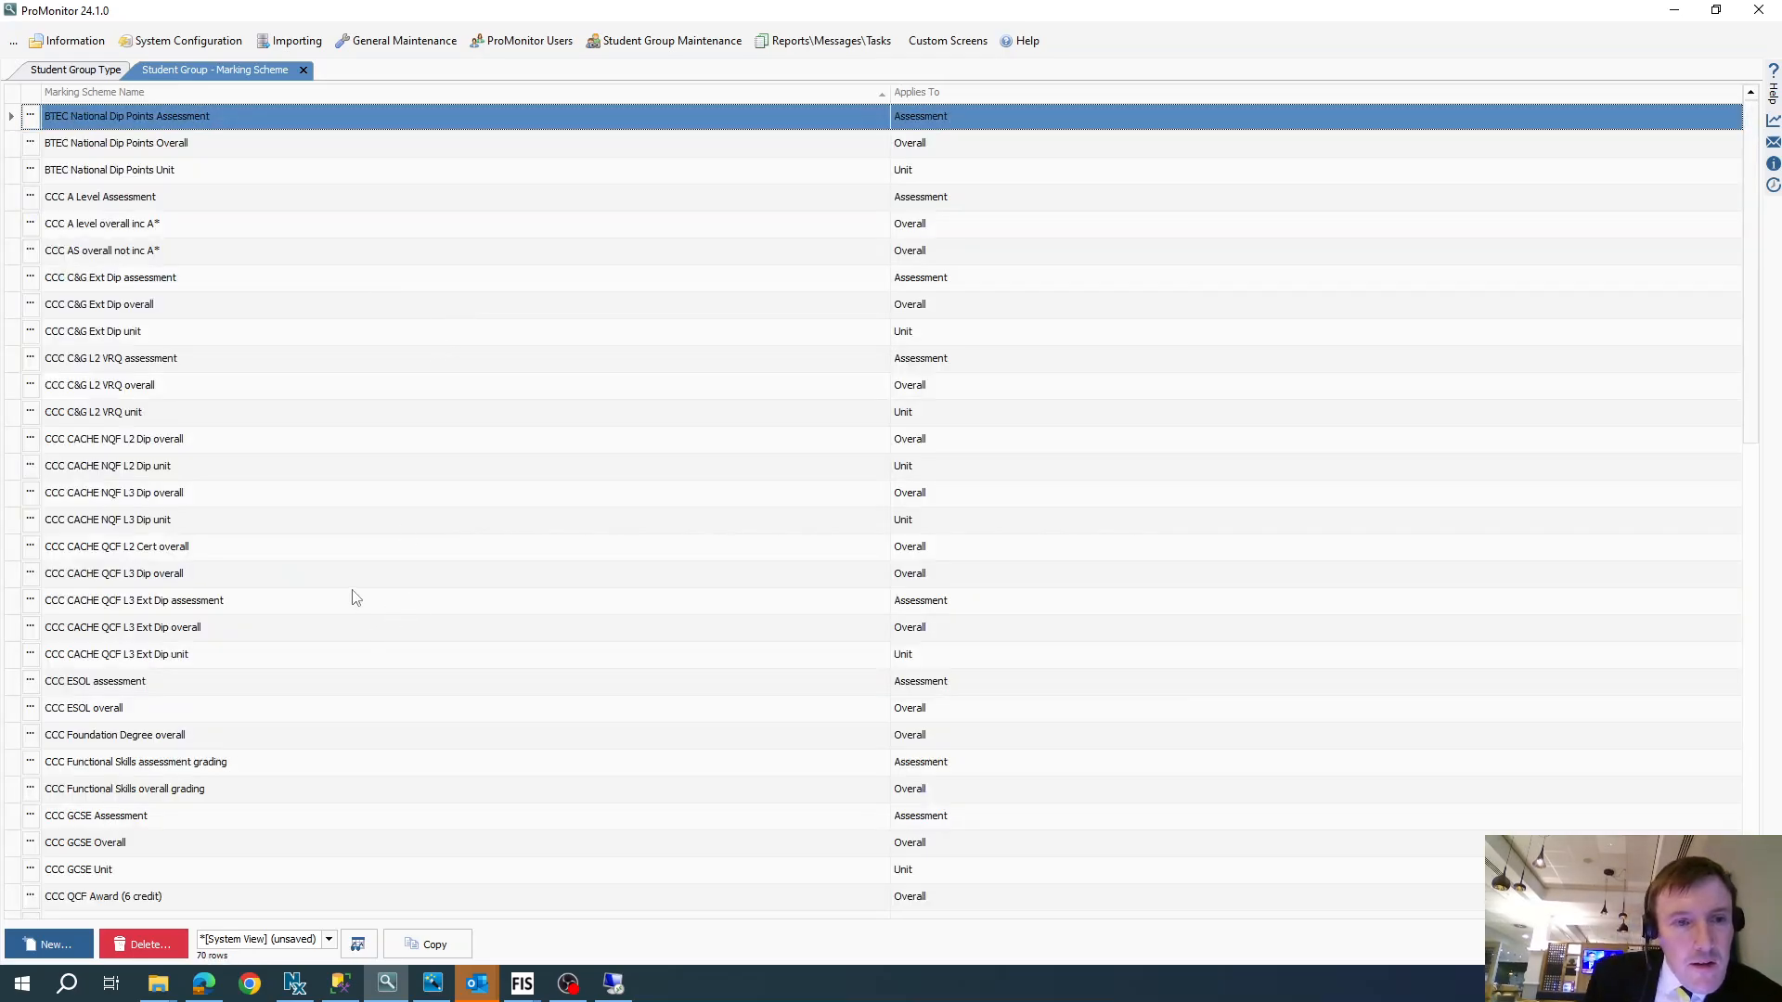
# - Open the copied scheme, CCC QCF L3 Extended Diploma (180 credit) 2, and check the value details of its DDD grade
pyautogui.scroll(-8, 357, 598)
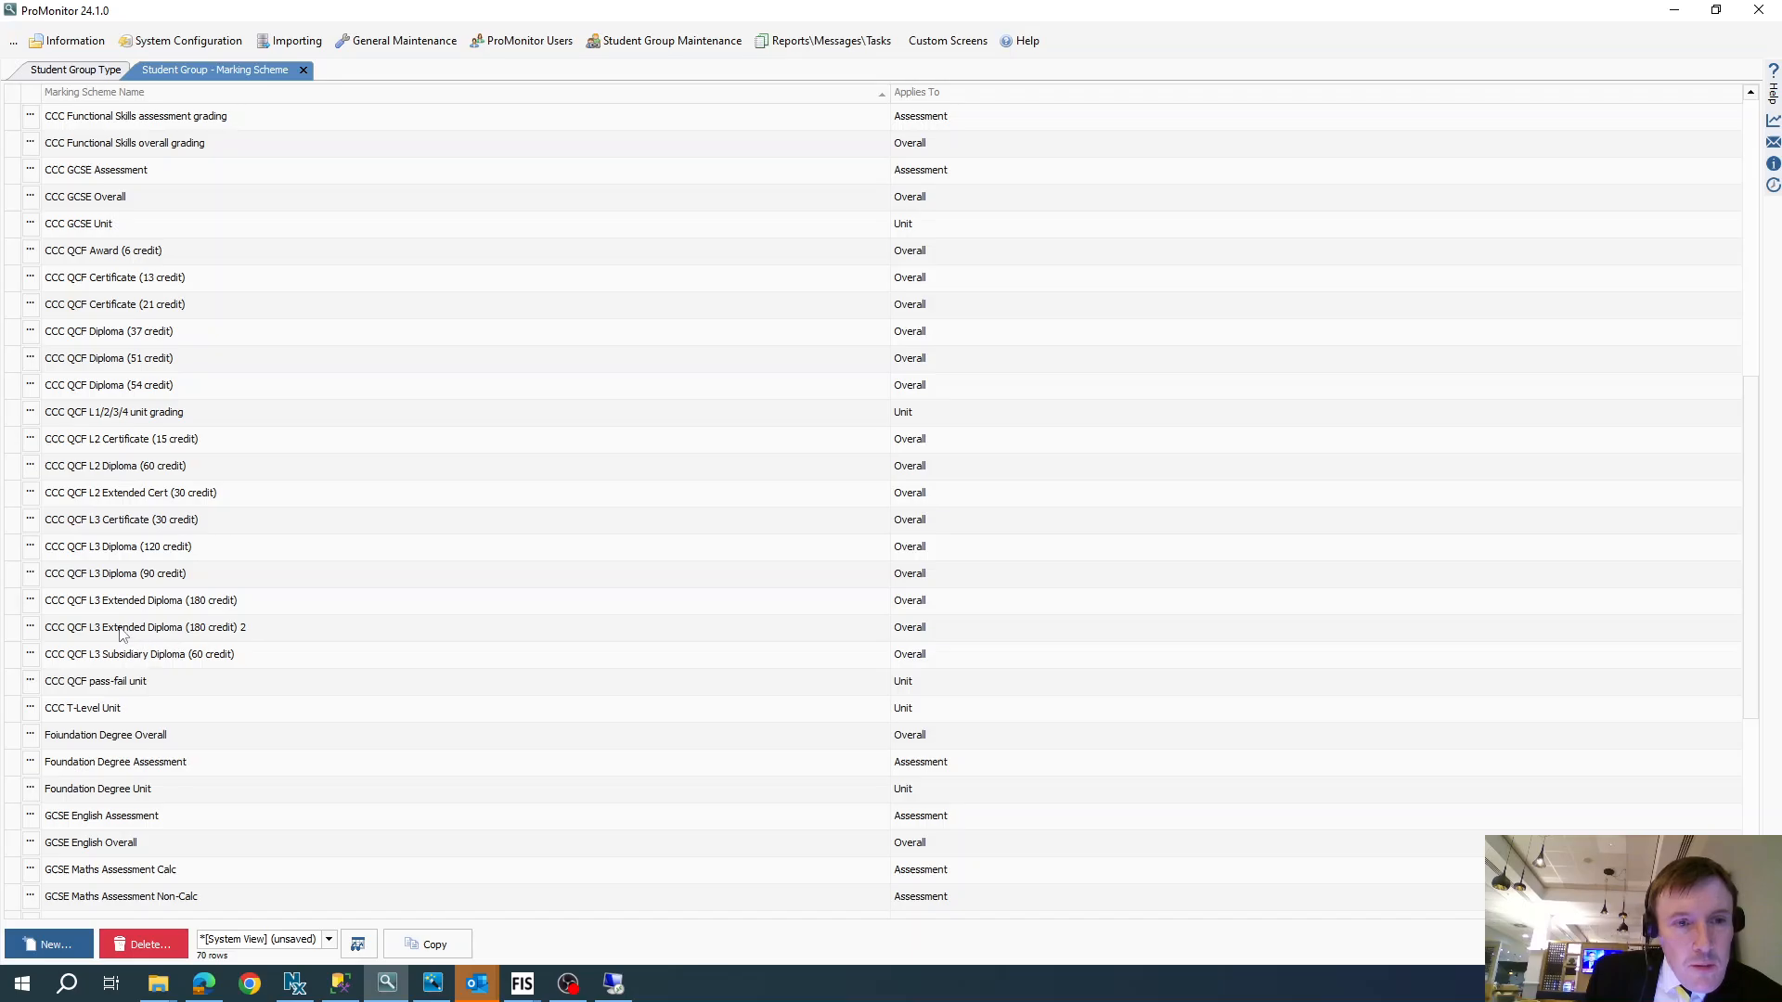
pyautogui.click(122, 631)
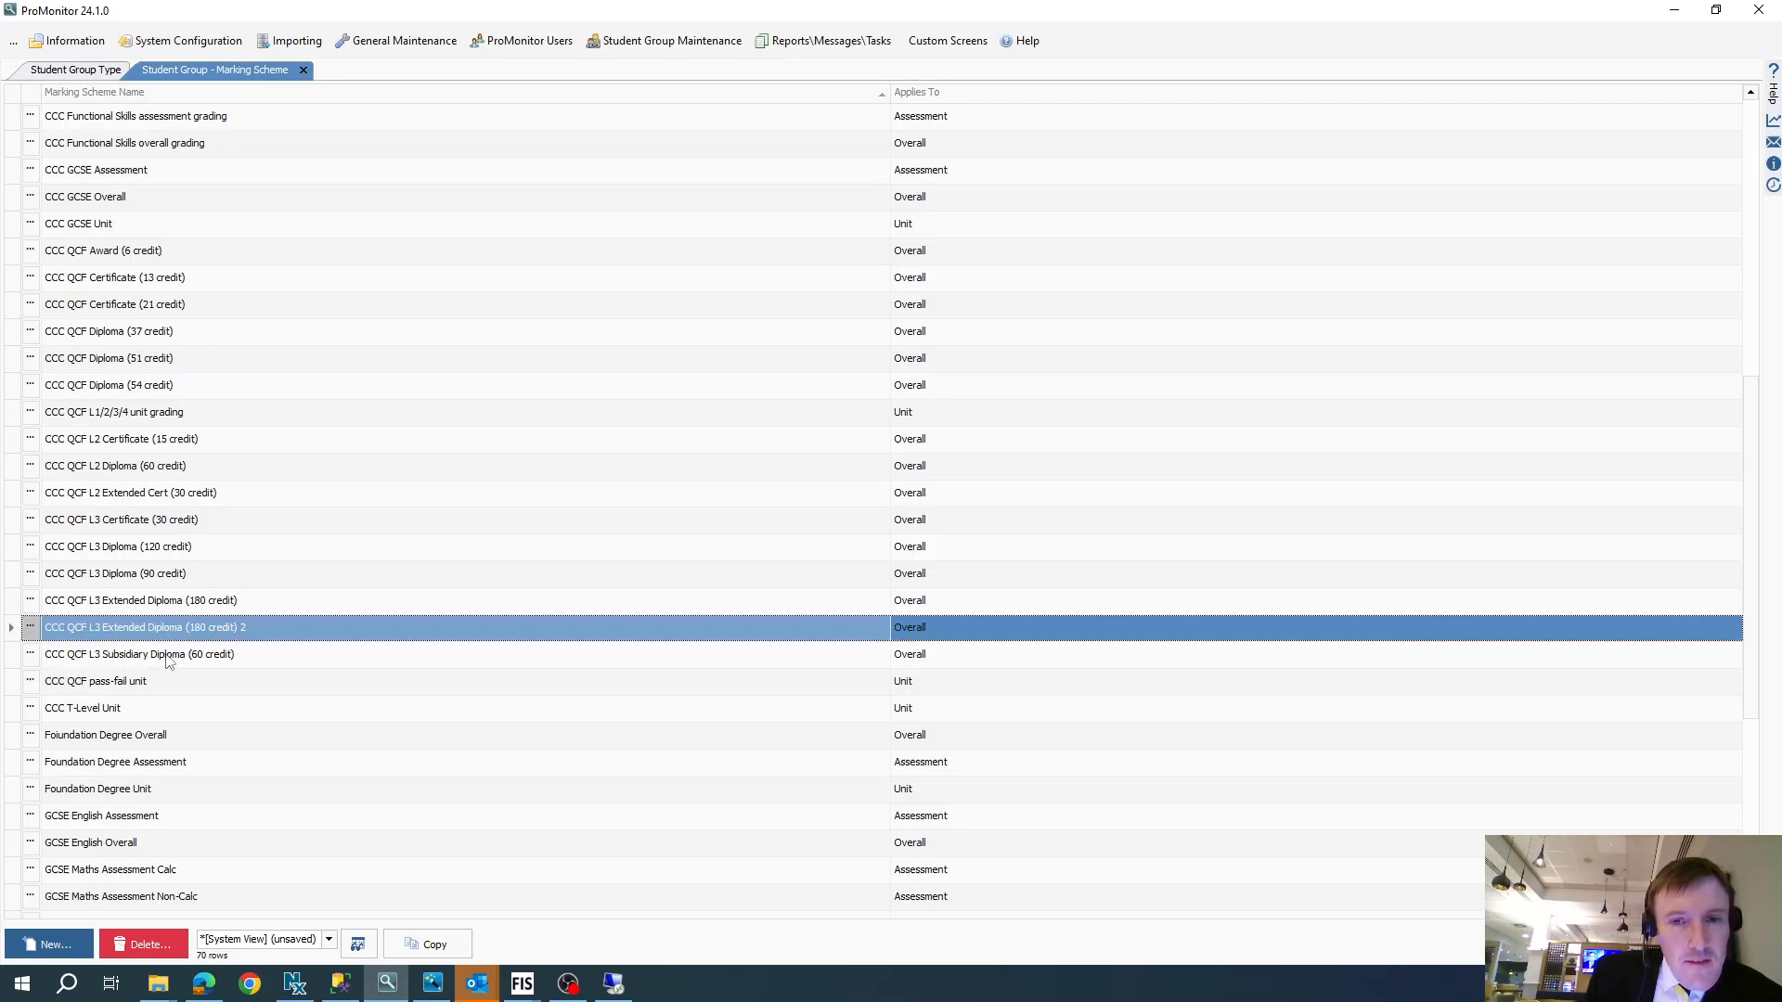
pyautogui.click(636, 513)
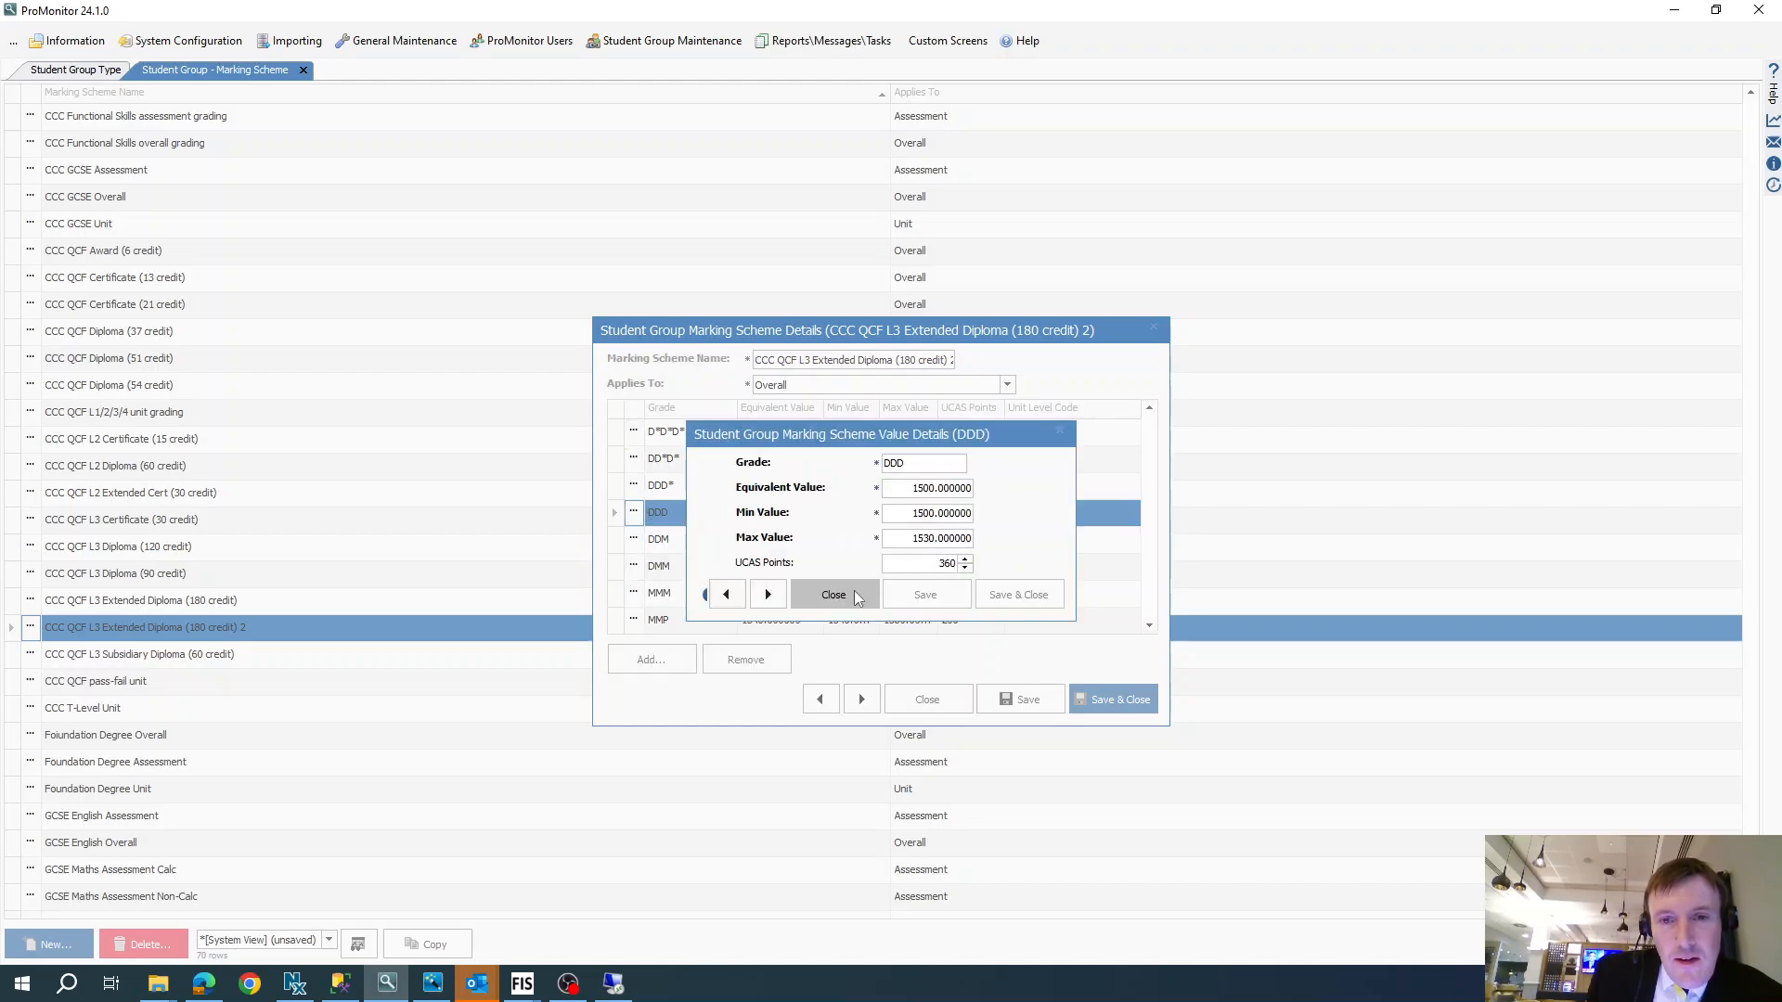
pyautogui.click(854, 594)
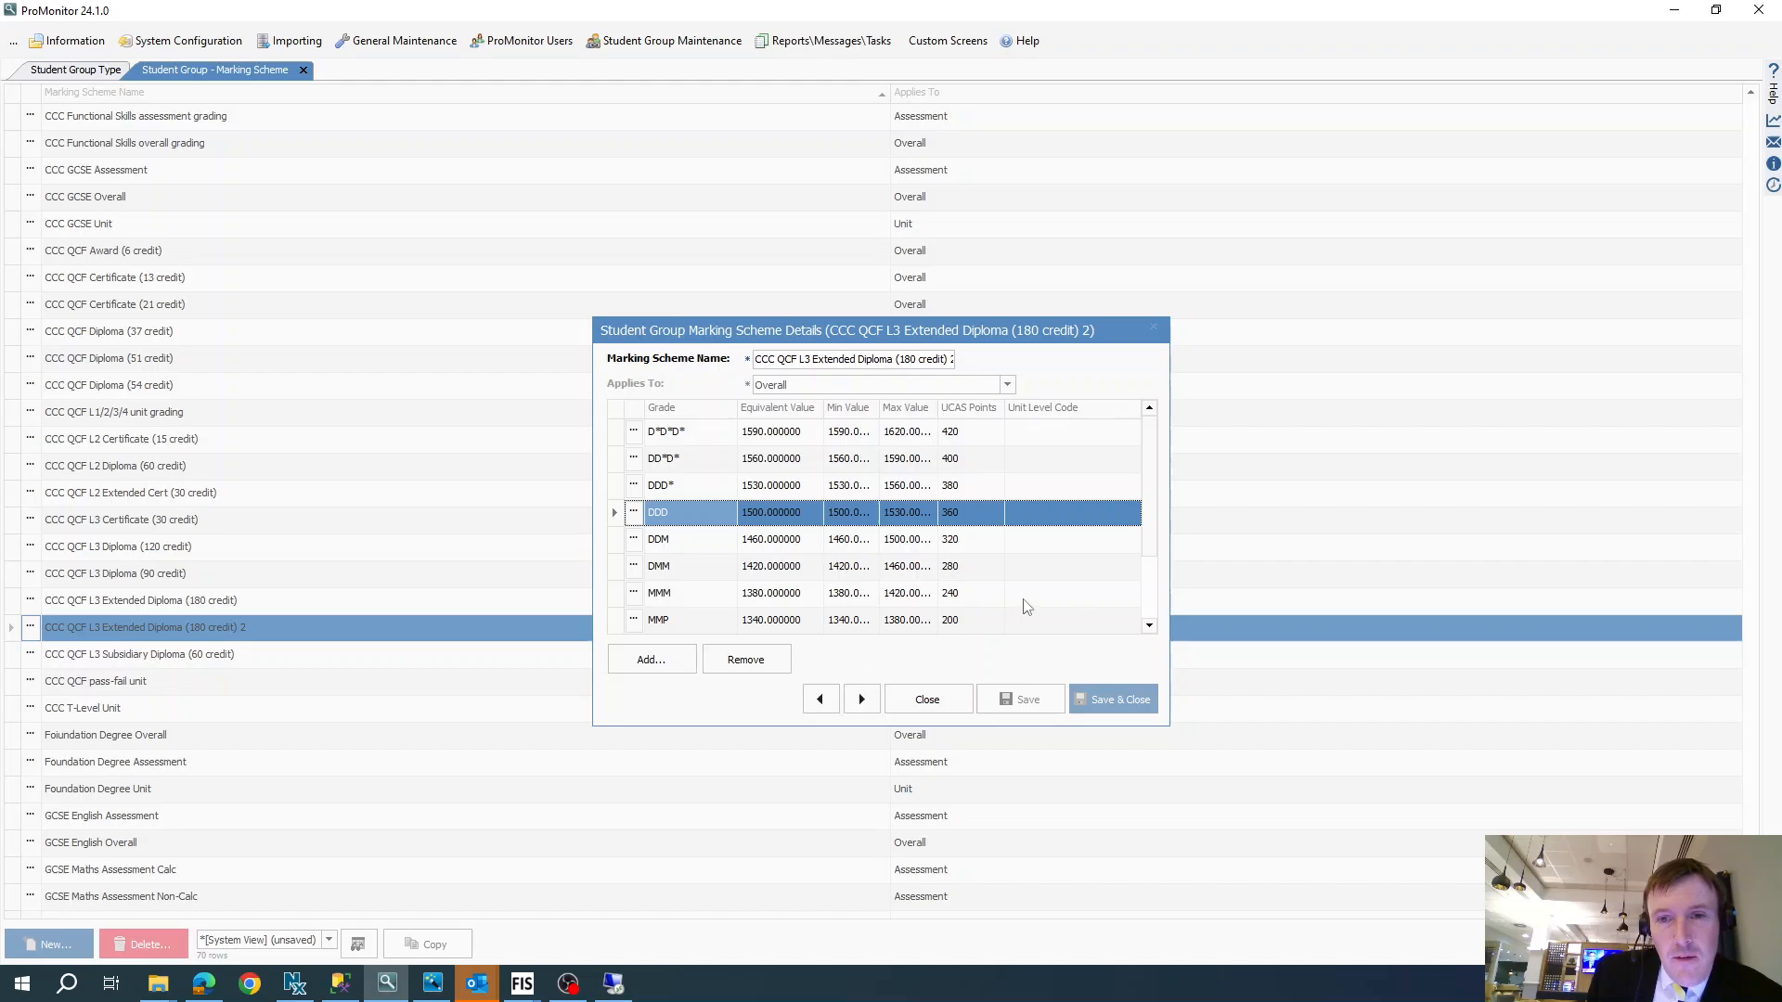
# - Examine the copied scheme's grade rows from the lowest grades up to D*D*D*, and close the scheme without changes
pyautogui.scroll(-1, 1040, 584)
pyautogui.click(784, 594)
pyautogui.click(772, 561)
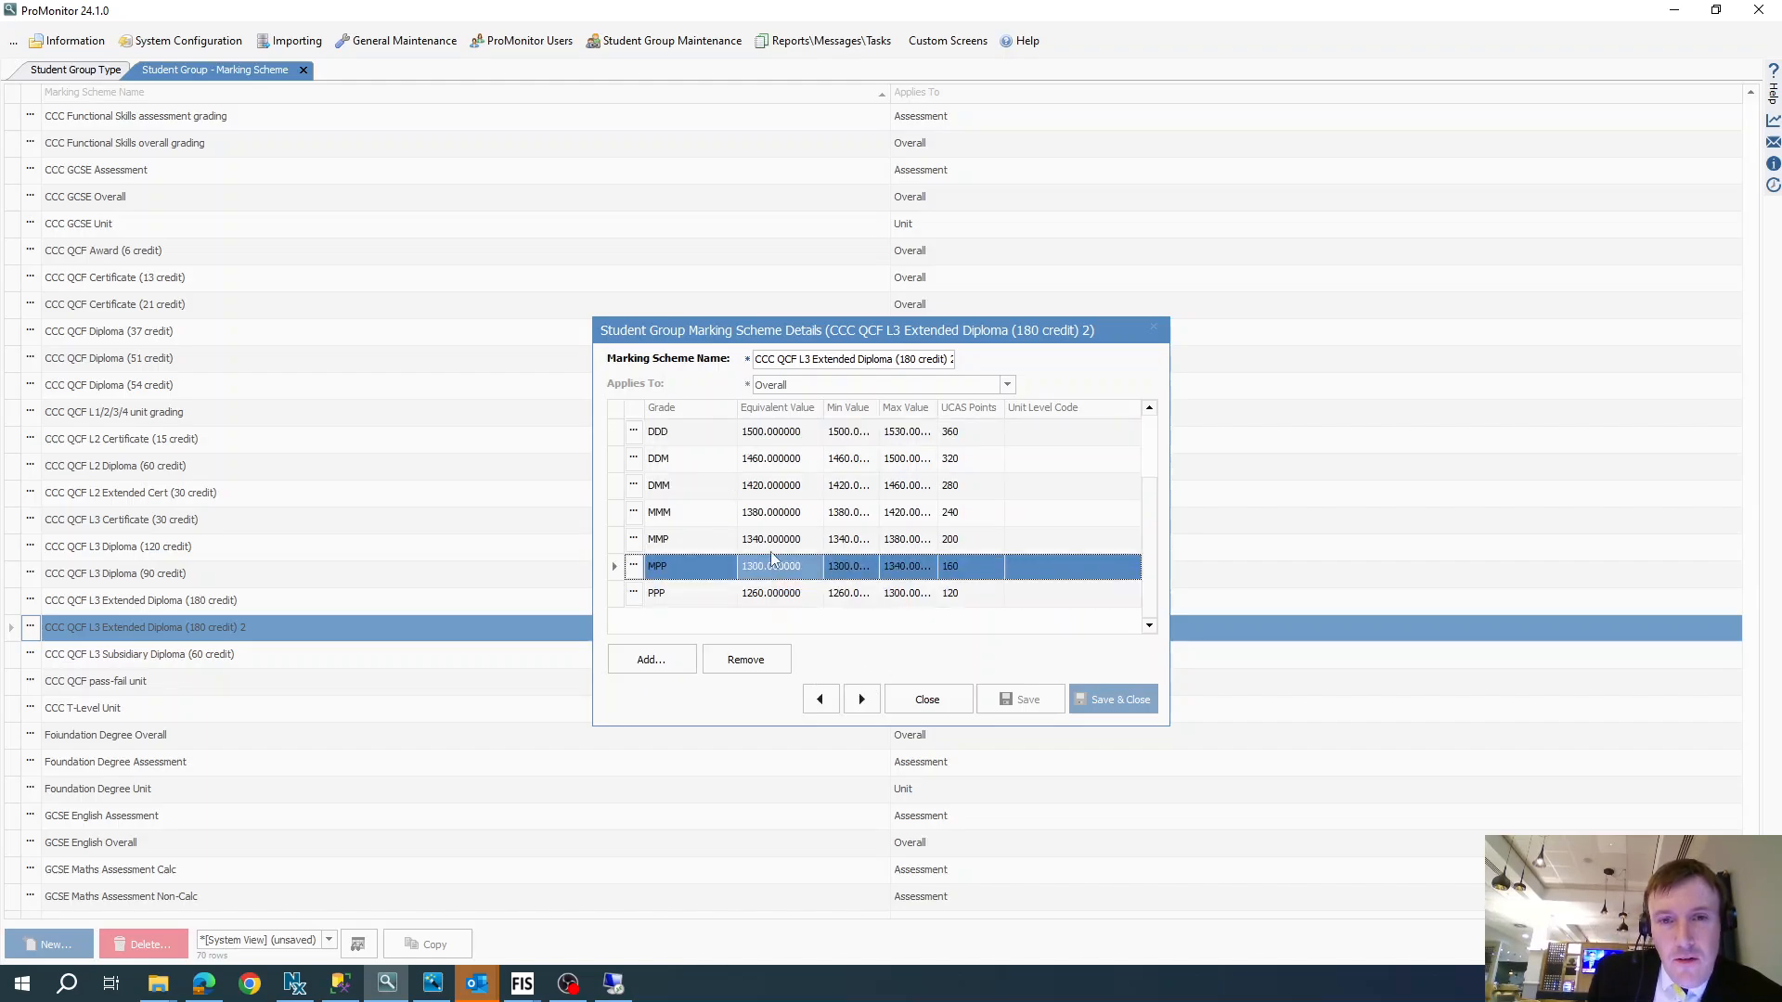
pyautogui.press('Up')
pyautogui.press('Up')
pyautogui.press('Up')
pyautogui.press('Up')
pyautogui.press('Up')
pyautogui.scroll(1, 810, 483)
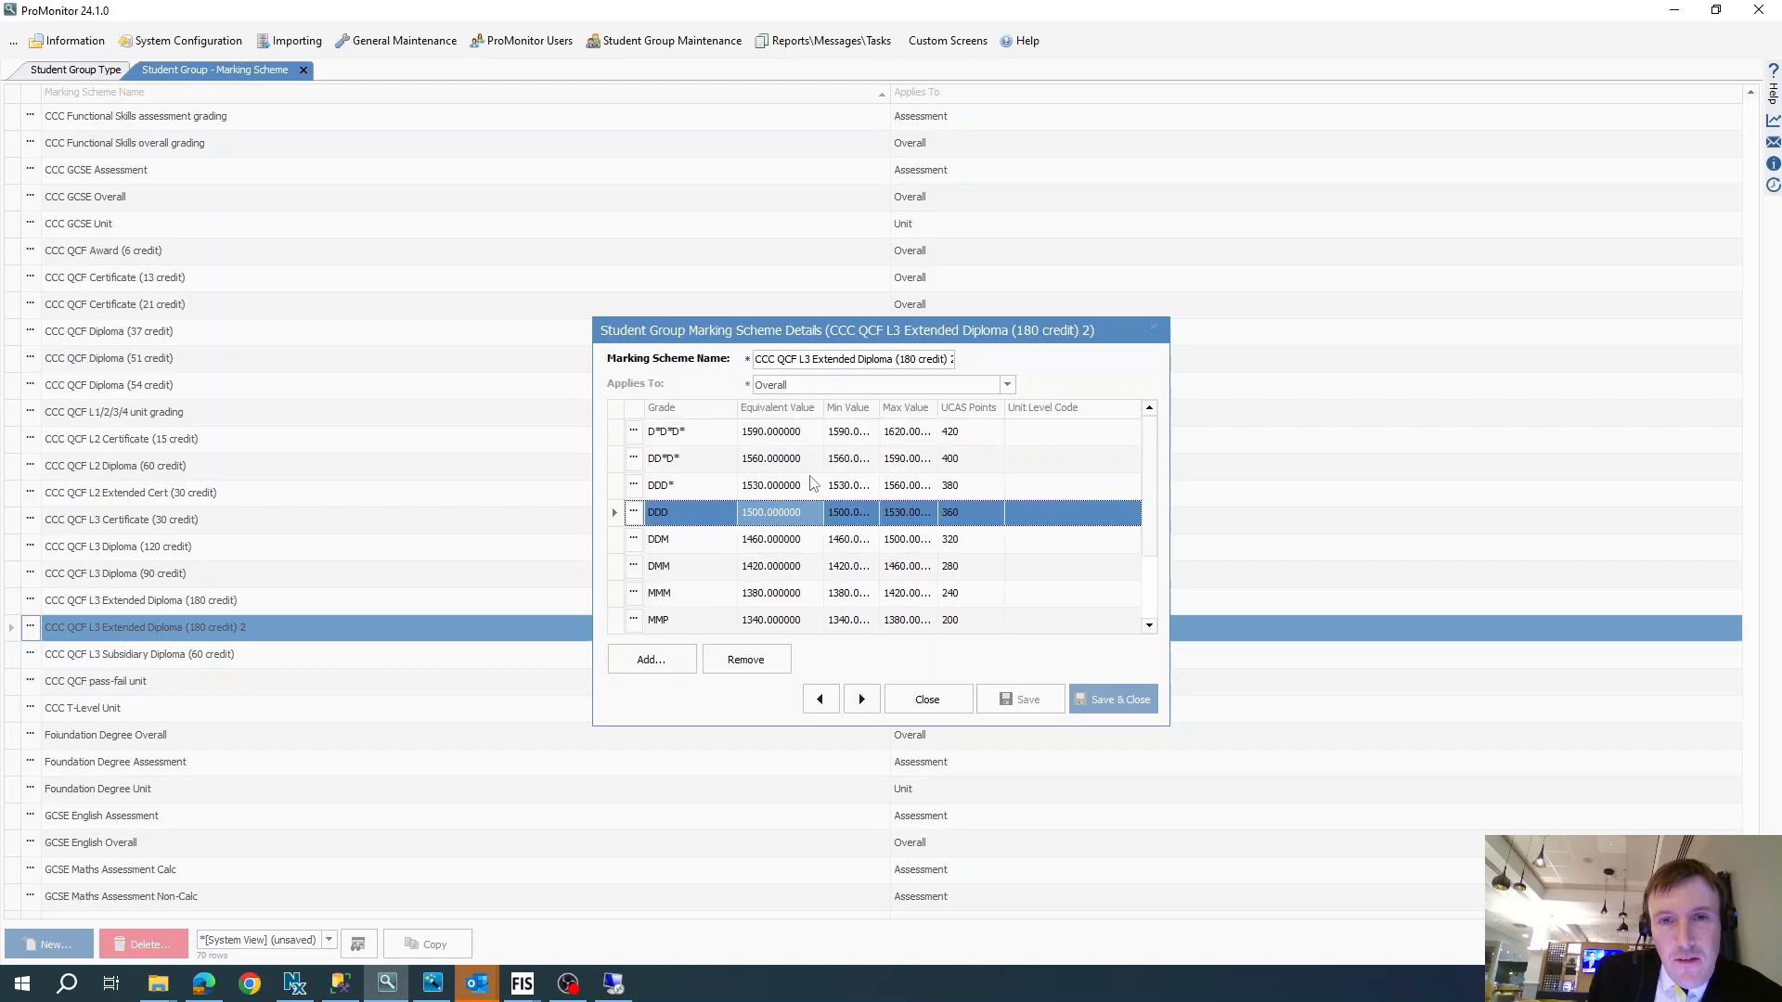
pyautogui.press('Up')
pyautogui.press('Up')
pyautogui.press('Up')
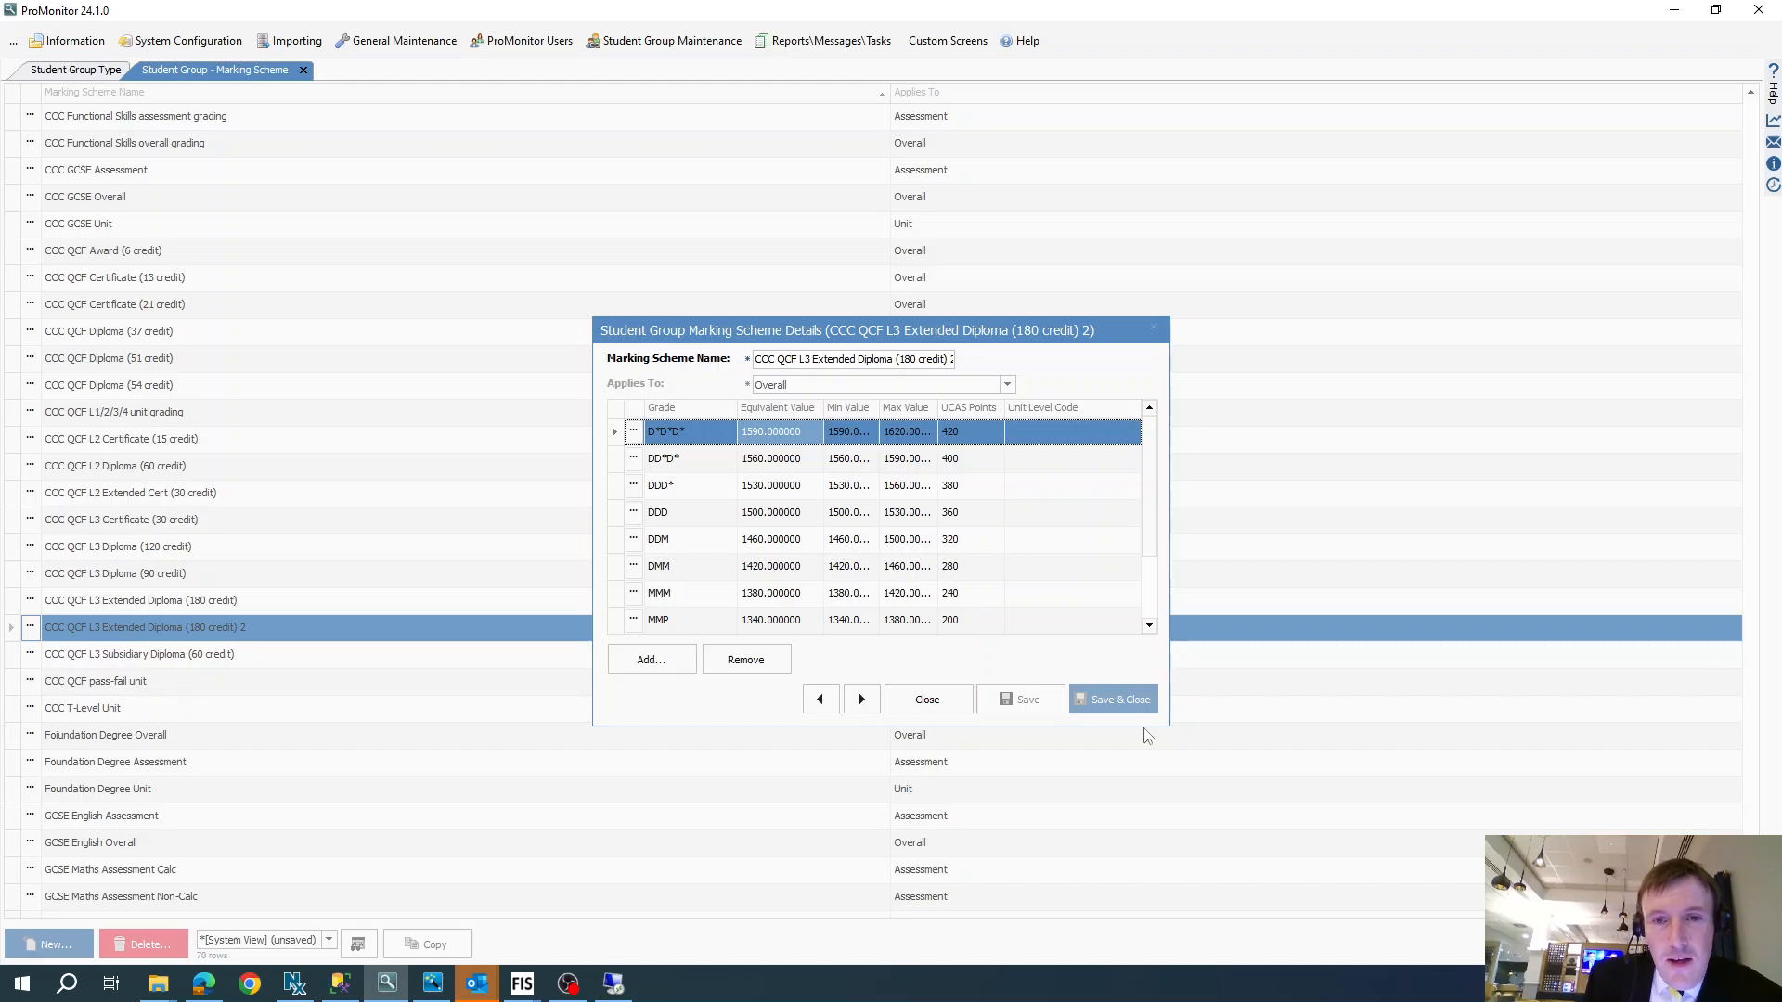
pyautogui.click(918, 702)
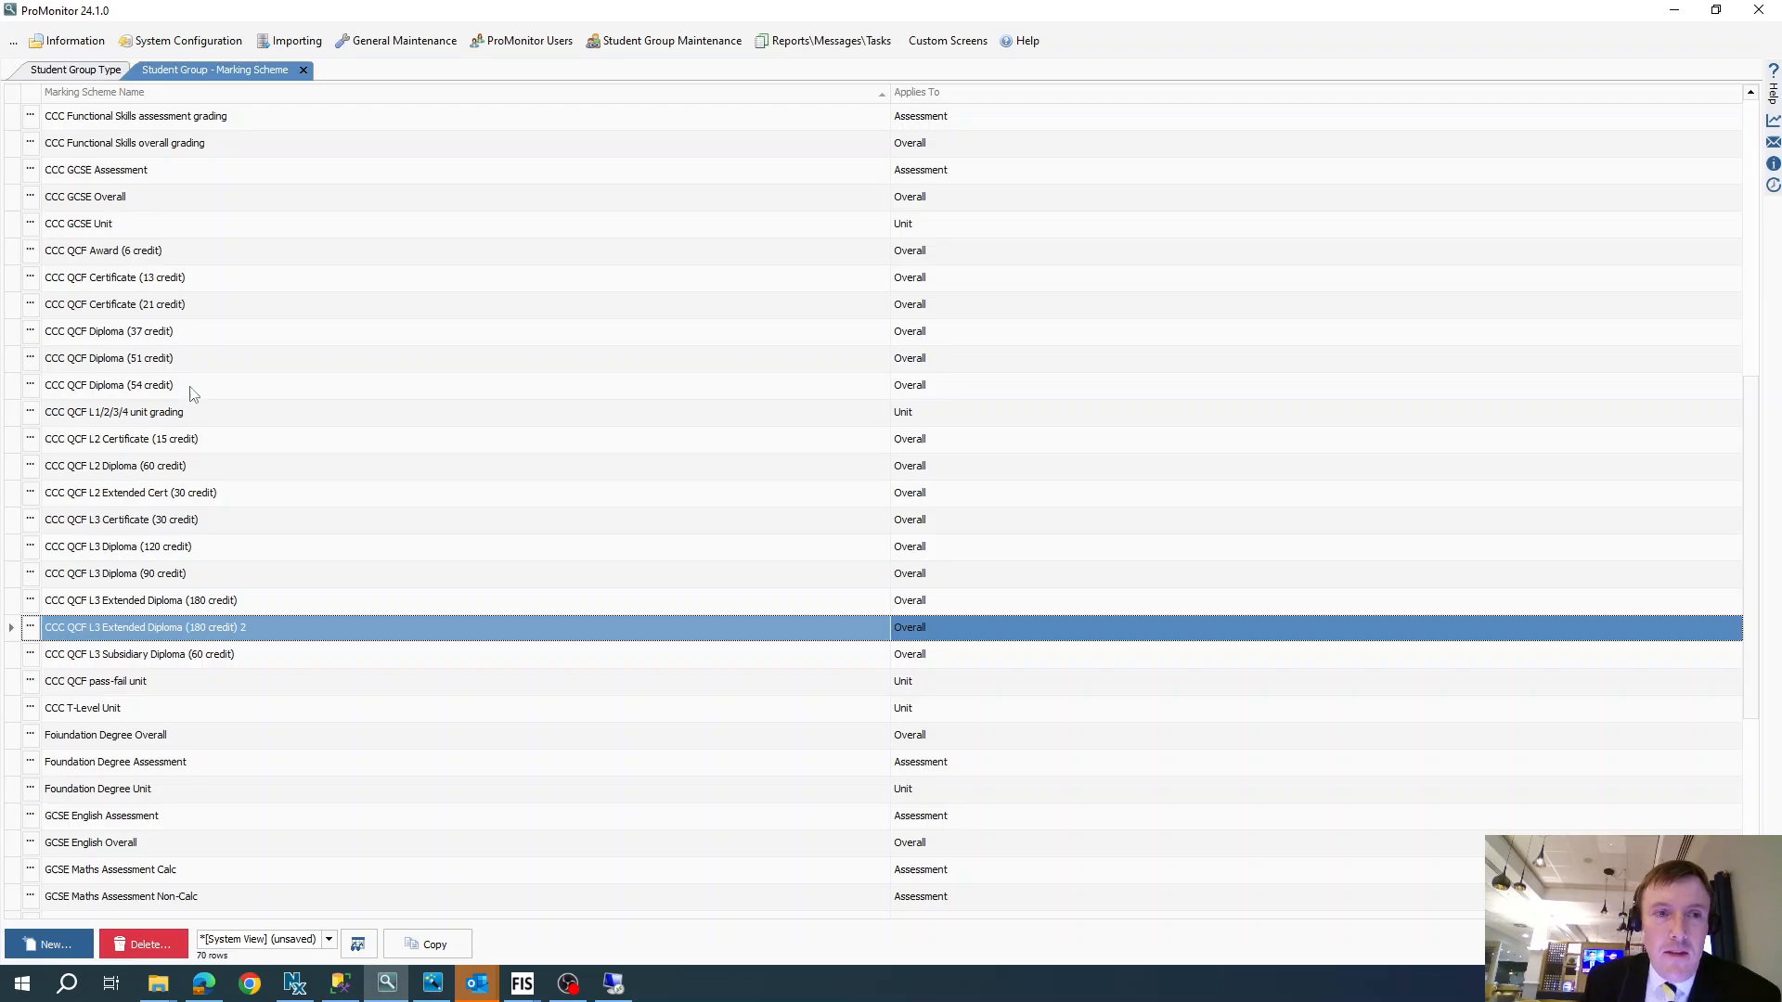
# - Review the marking schemes and markbook rules of the CCC Functional Skills Assmt-based student group type, and close its details
pyautogui.scroll(2, 192, 392)
pyautogui.click(82, 73)
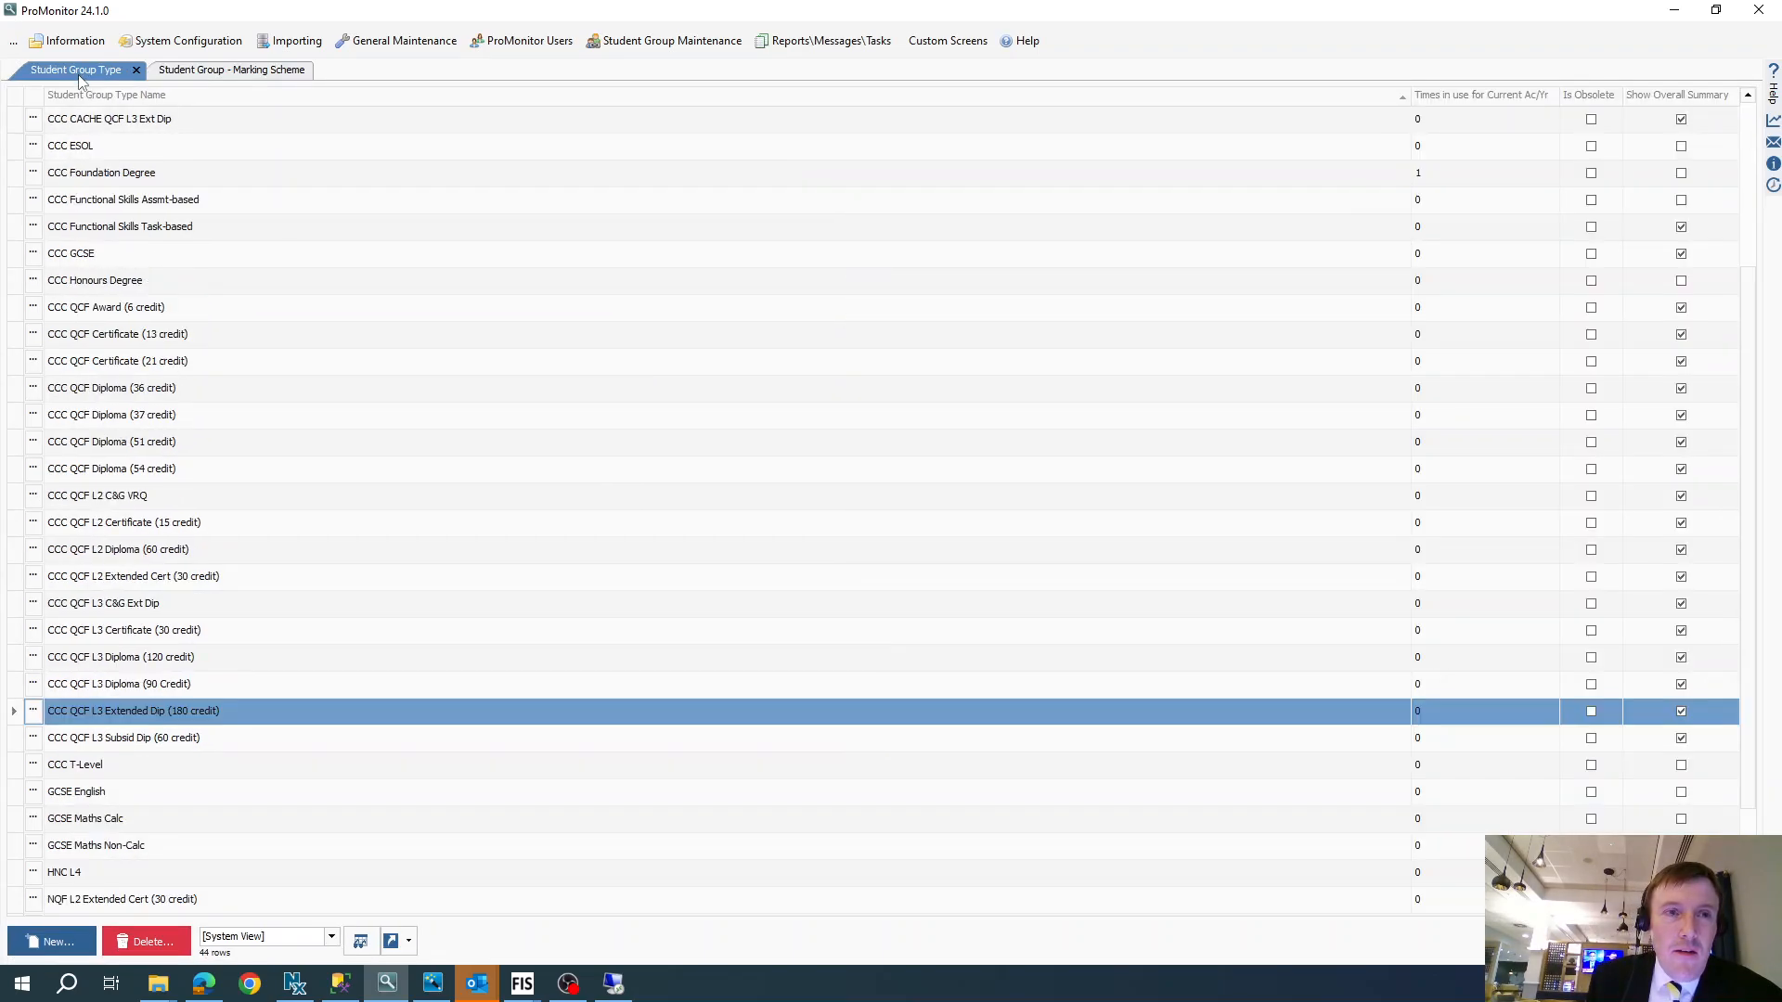
pyautogui.click(33, 202)
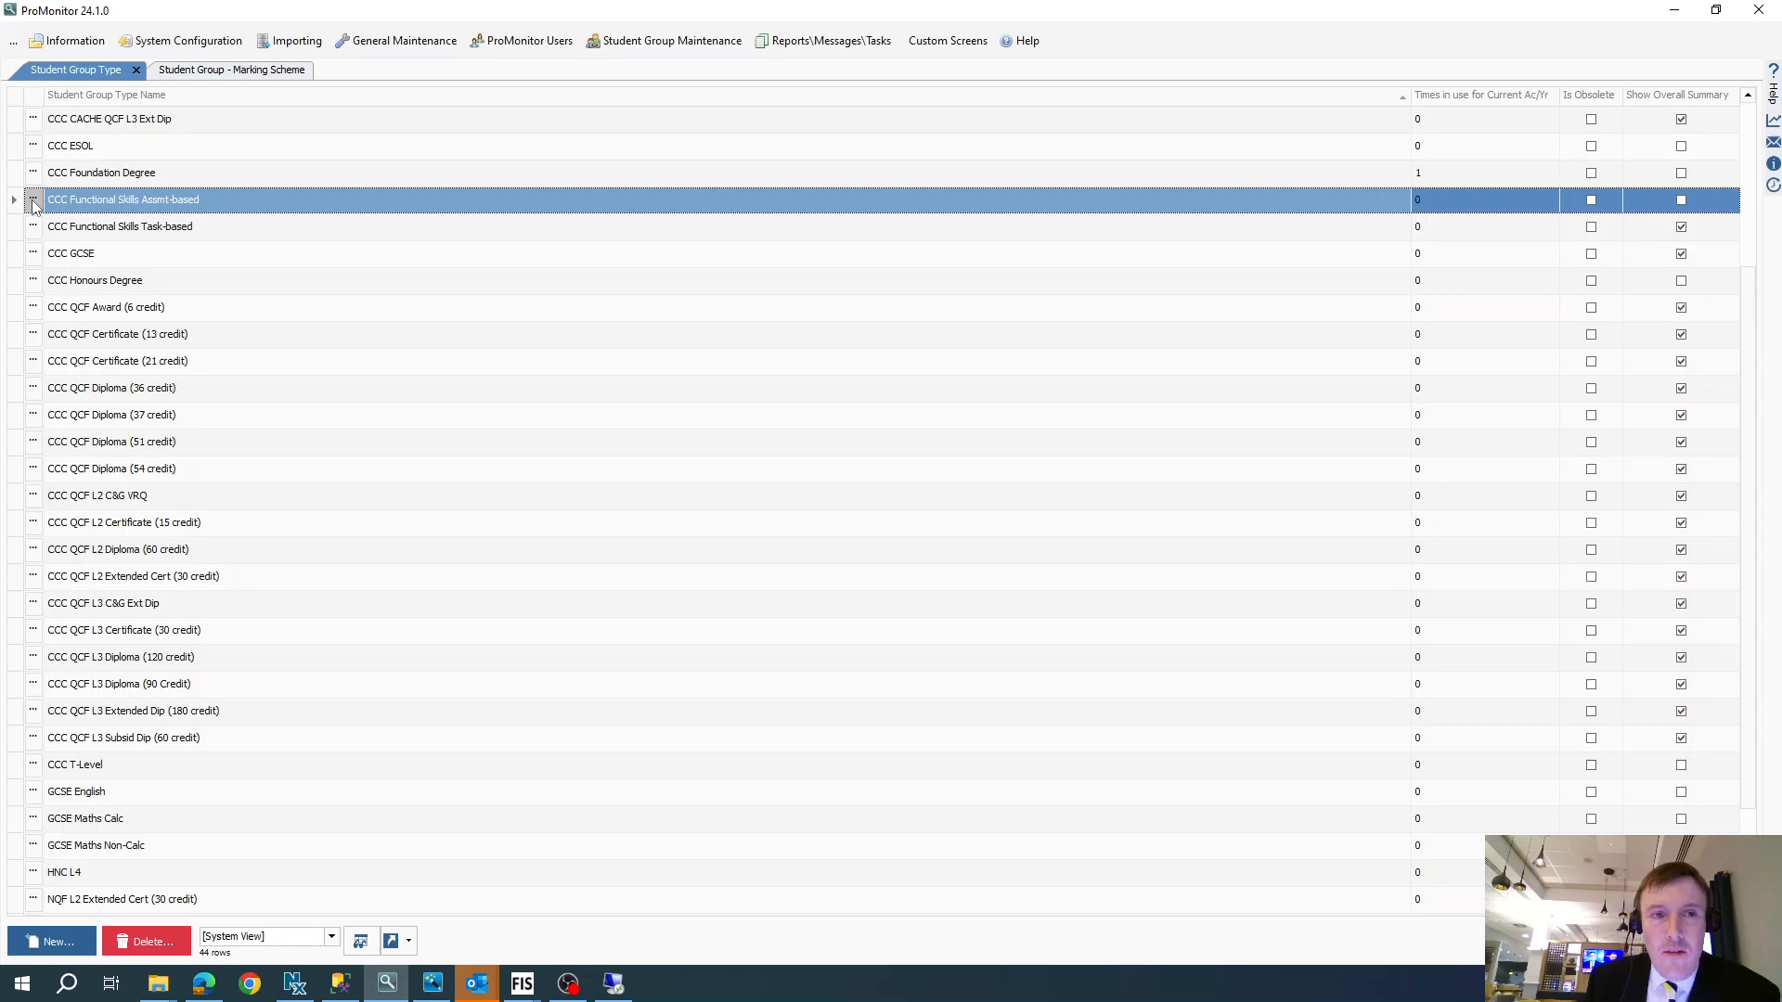
pyautogui.click(33, 200)
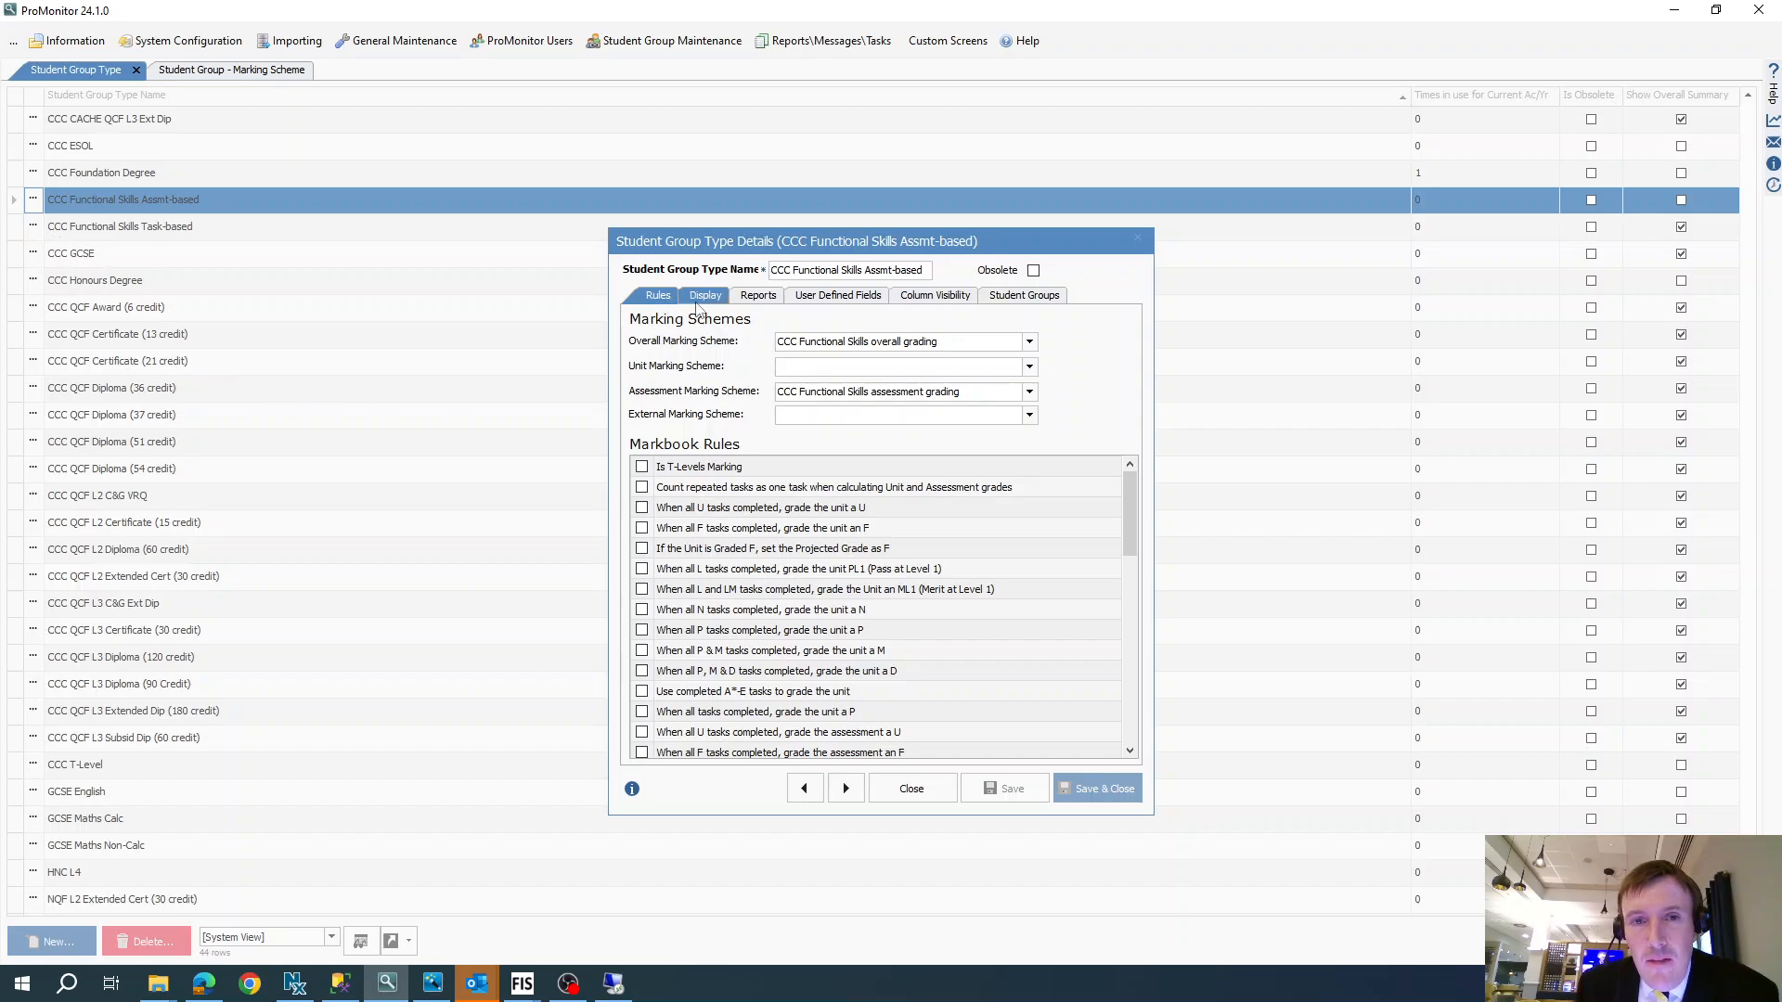
pyautogui.click(1138, 239)
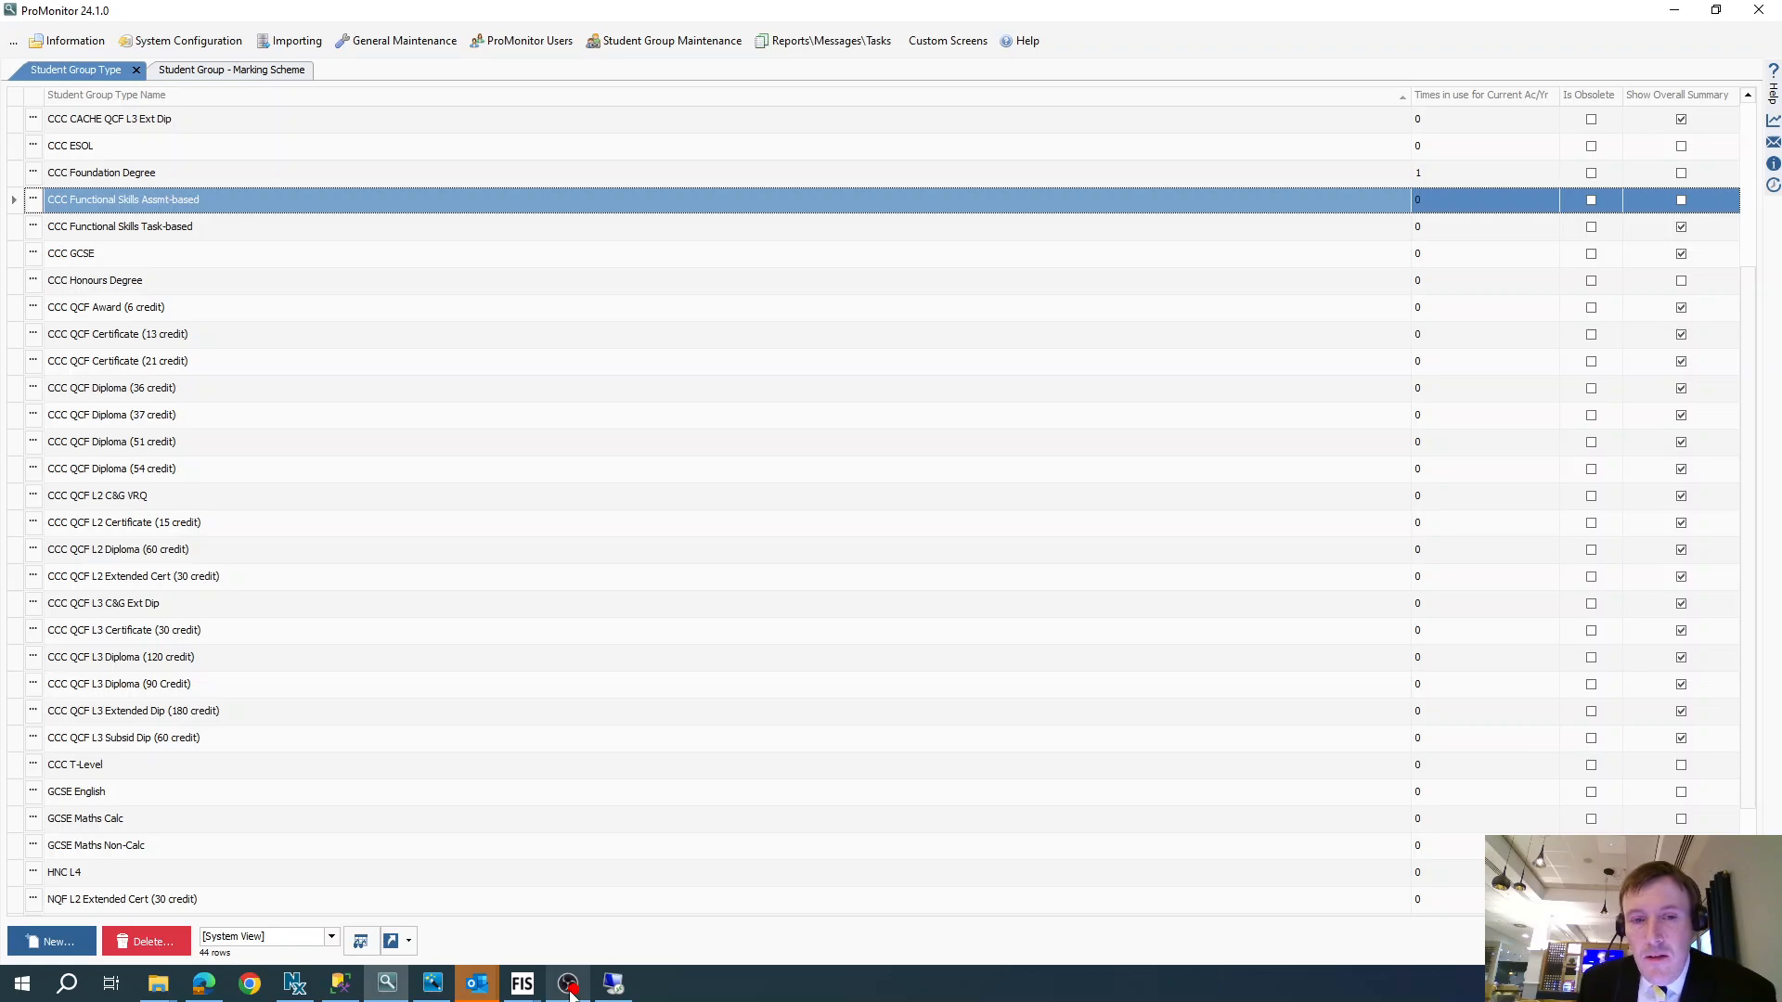
pyautogui.moveTo(572, 992)
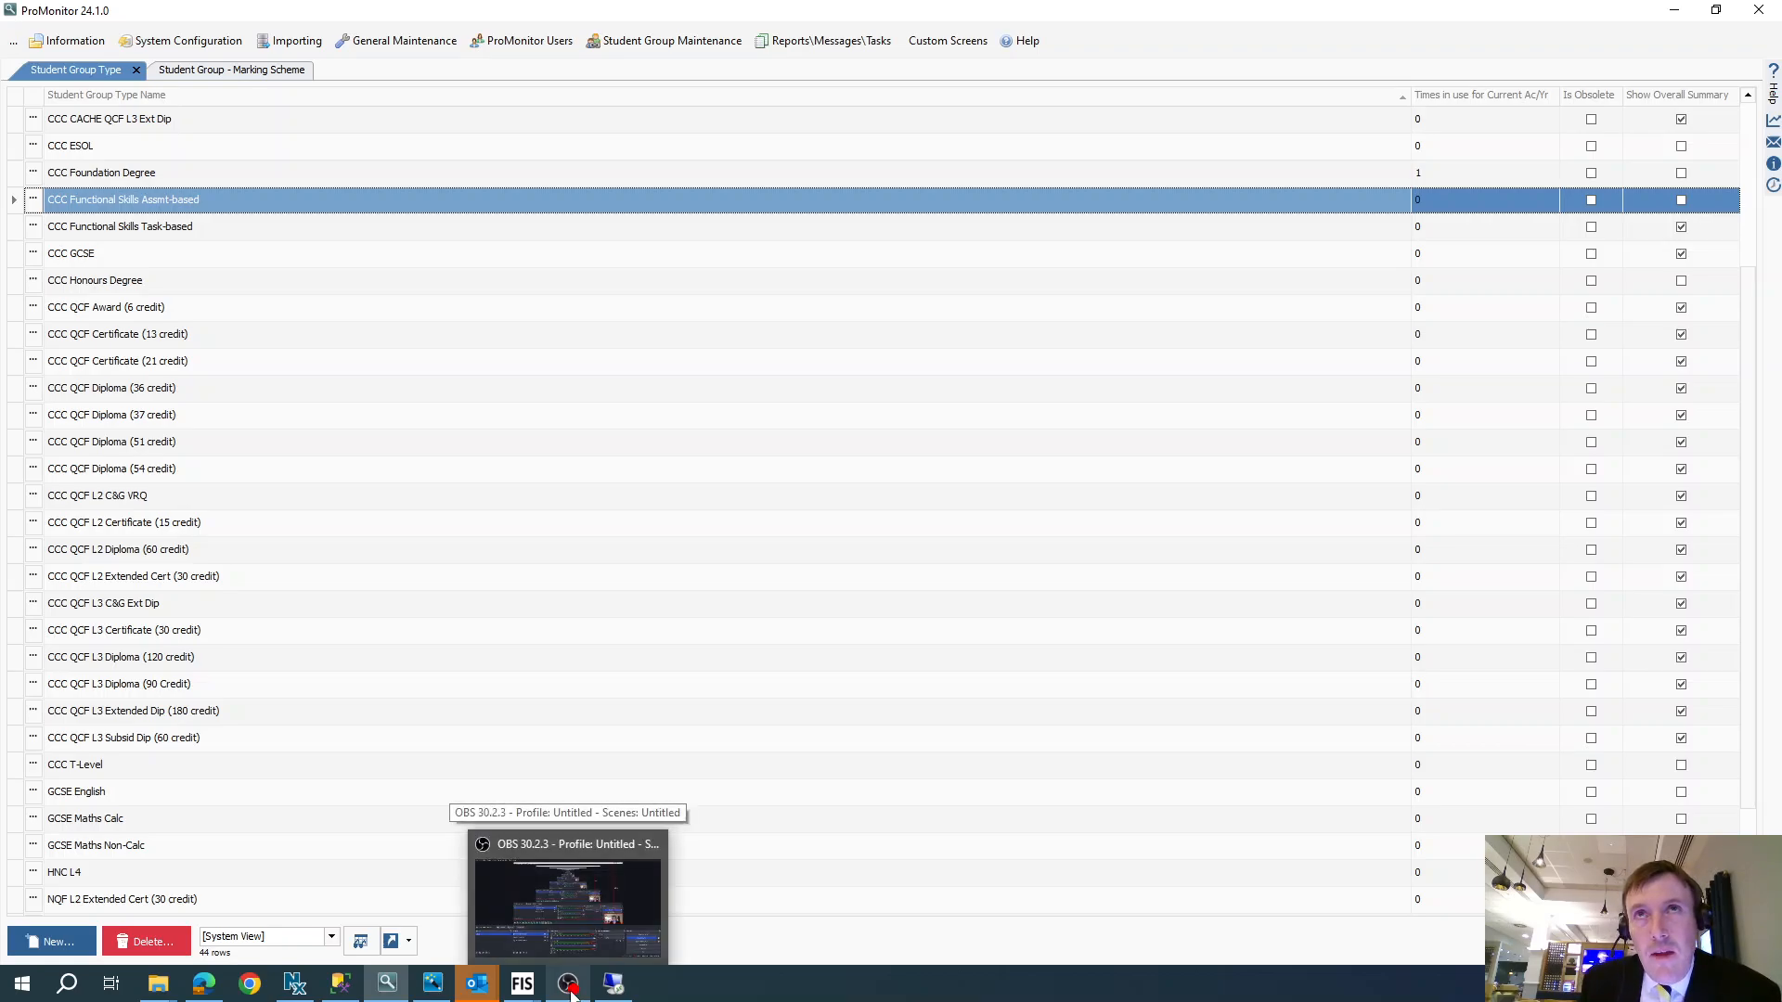